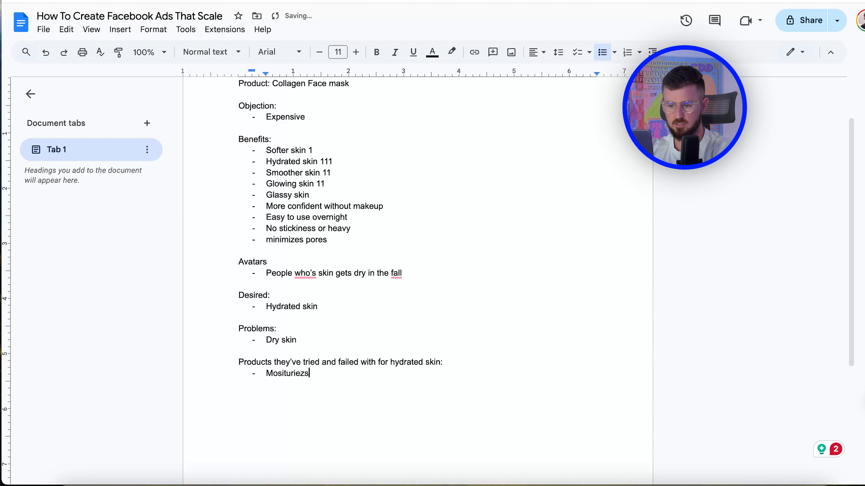
# Correct the misspelled bullet under the products they've tried and failed with to "Moisturizers"
pyautogui.doubleClick(283, 373)
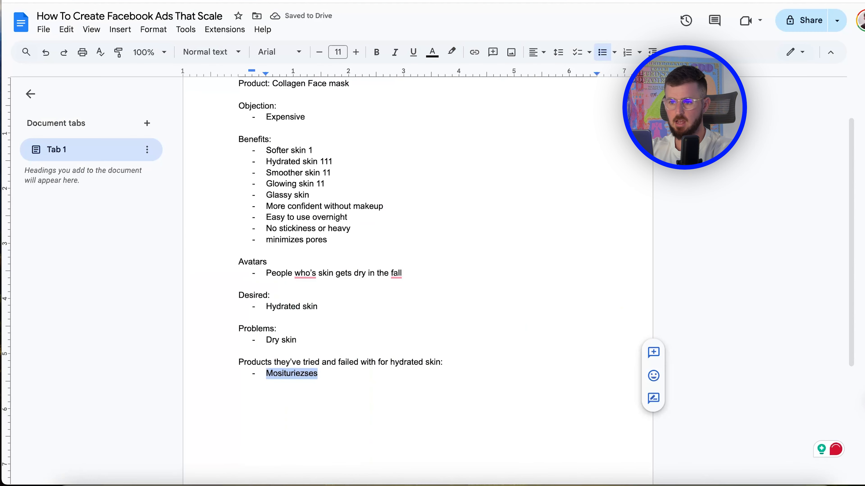
pyautogui.write('m')
pyautogui.press('BackSpace')
pyautogui.write('Moi')
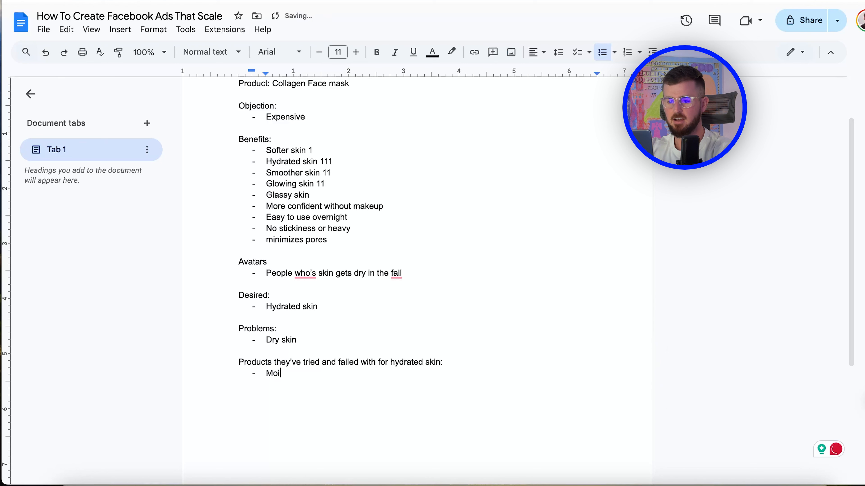
pyautogui.write('stuirzies')
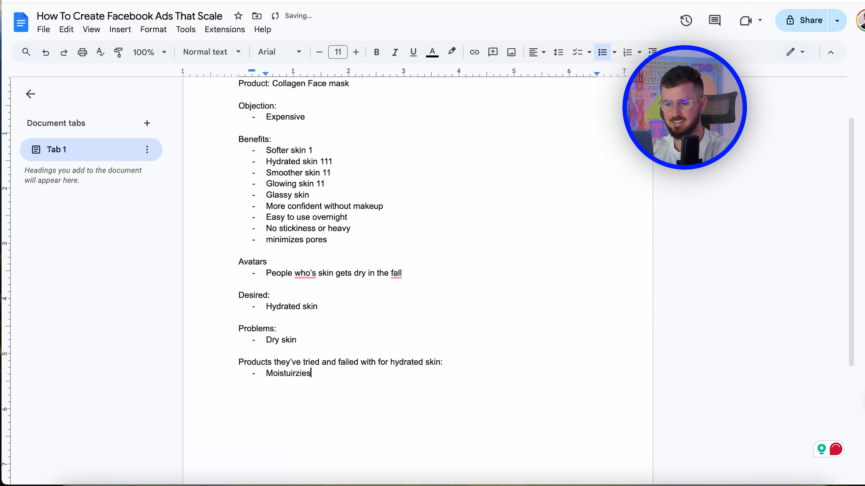
pyautogui.press('BackSpace')
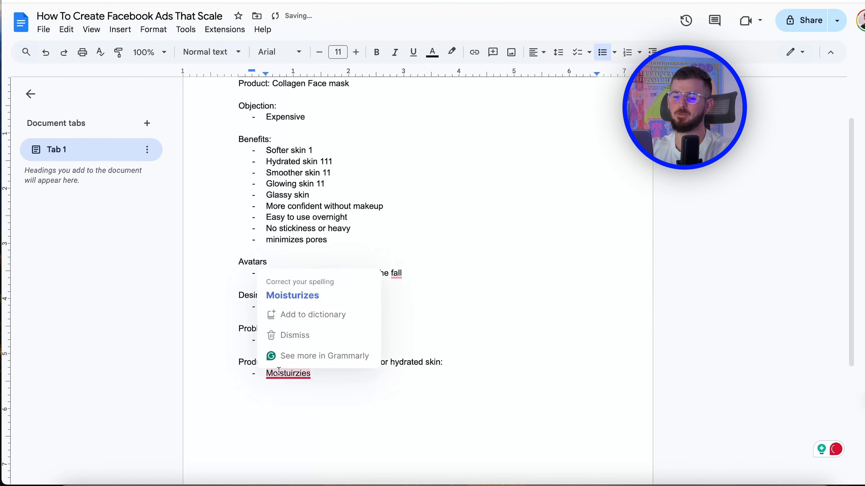
pyautogui.click(328, 302)
pyautogui.press('BackSpace')
pyautogui.write('rize')
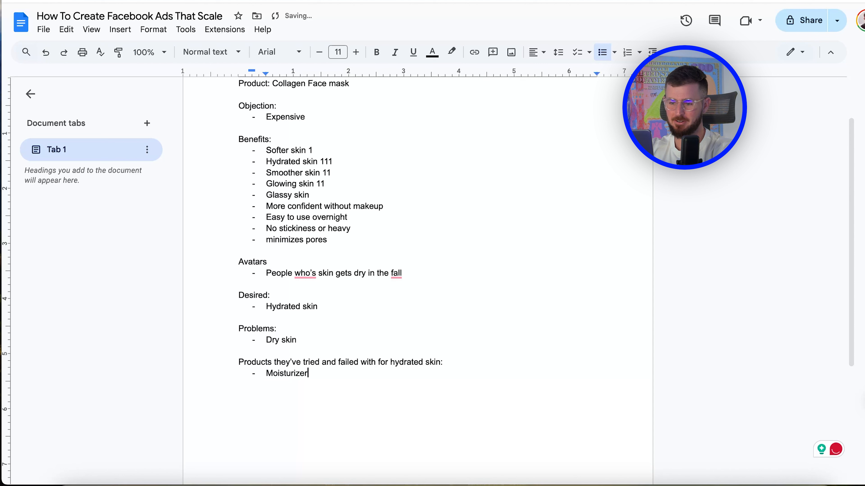
pyautogui.write('s')
# End the products list and add a "Headline ideas" heading below it, with an empty dashed bullet started underneath
pyautogui.press('Return')
pyautogui.press('Return')
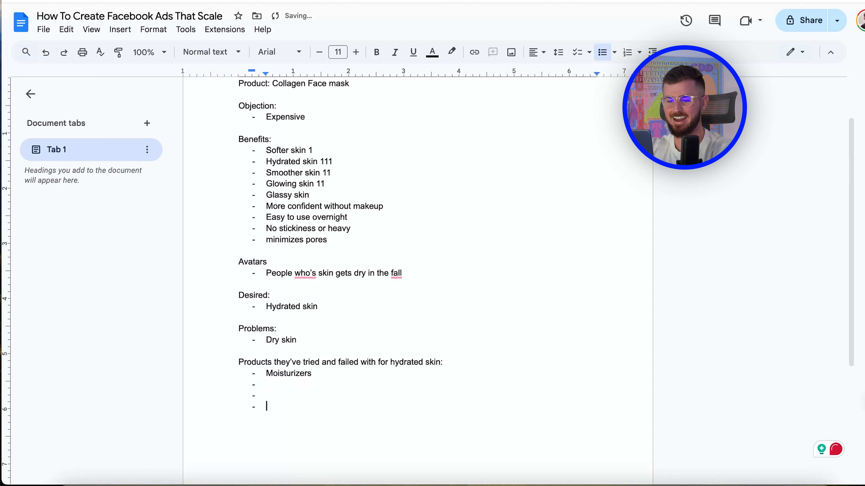
pyautogui.press('BackSpace')
pyautogui.press('BackSpace')
pyautogui.press('BackSpace')
pyautogui.press('BackSpace')
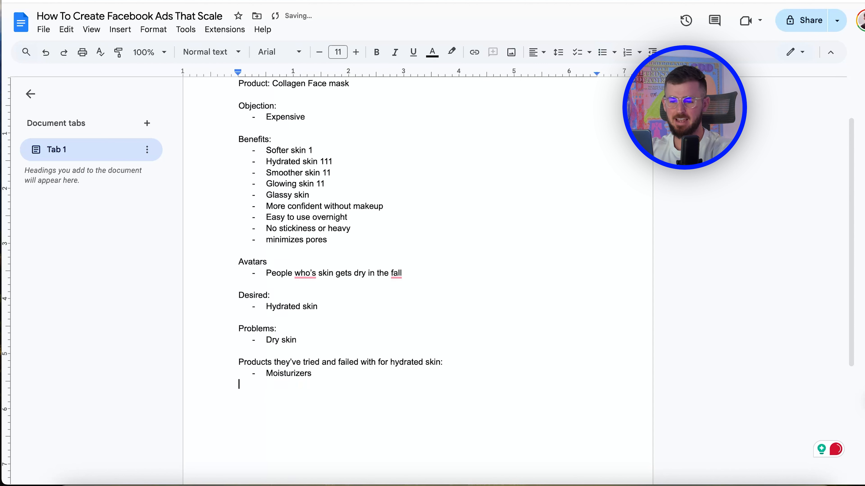
pyautogui.write('Headline w')
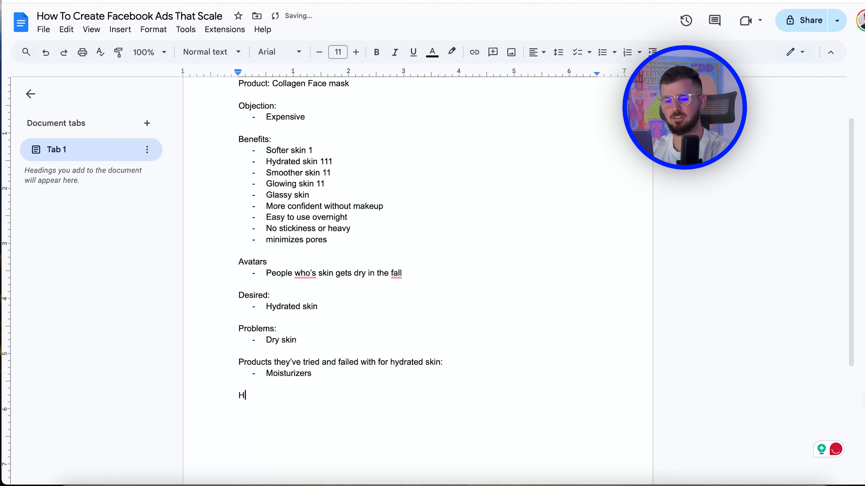
pyautogui.press('BackSpace')
pyautogui.press('BackSpace')
pyautogui.write('s')
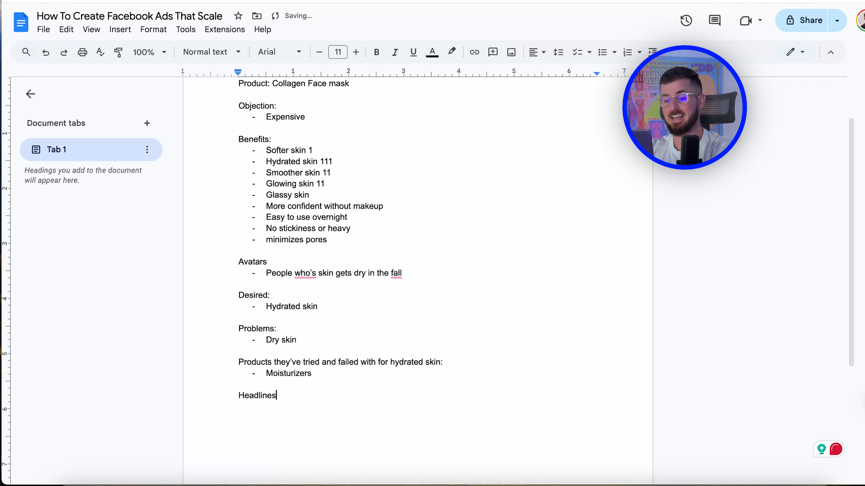
pyautogui.write(' iideas')
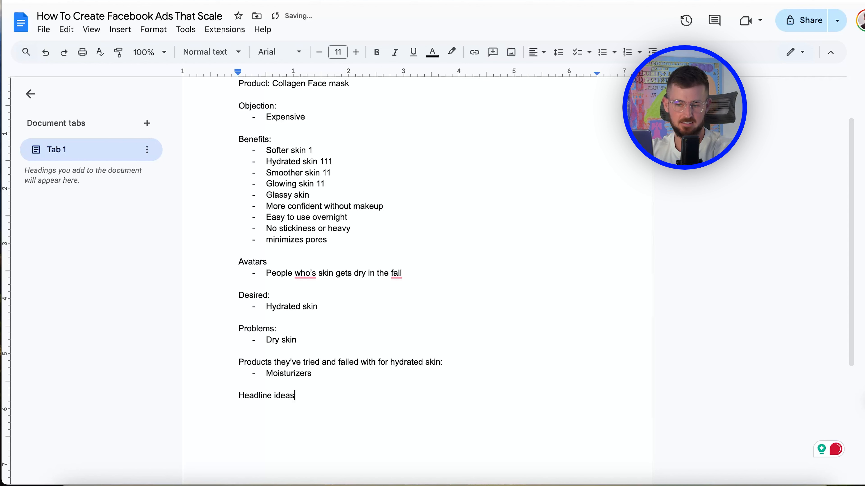
pyautogui.press('Return')
pyautogui.write('-')
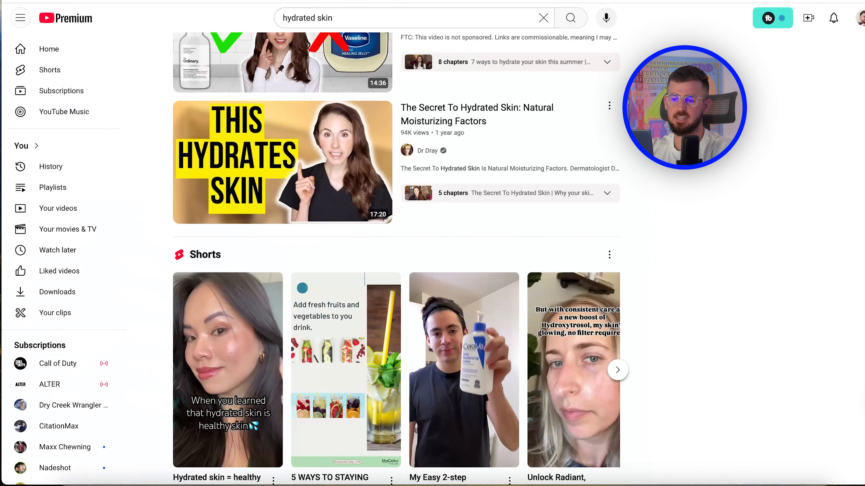
# Copy the YouTube video title "The Secret To Hydrated Skin: Natural Moisturizing Factors" into the document as the first headline idea
pyautogui.click(349, 205)
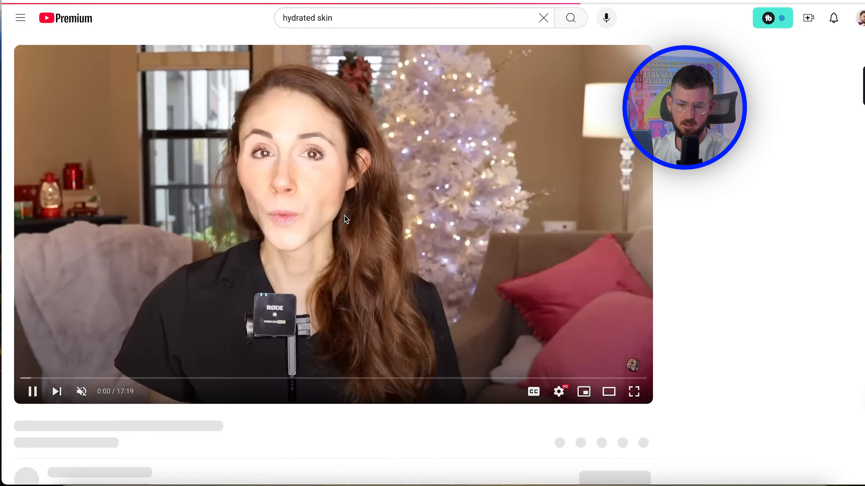
pyautogui.tripleClick(151, 416)
pyautogui.press('super+c')
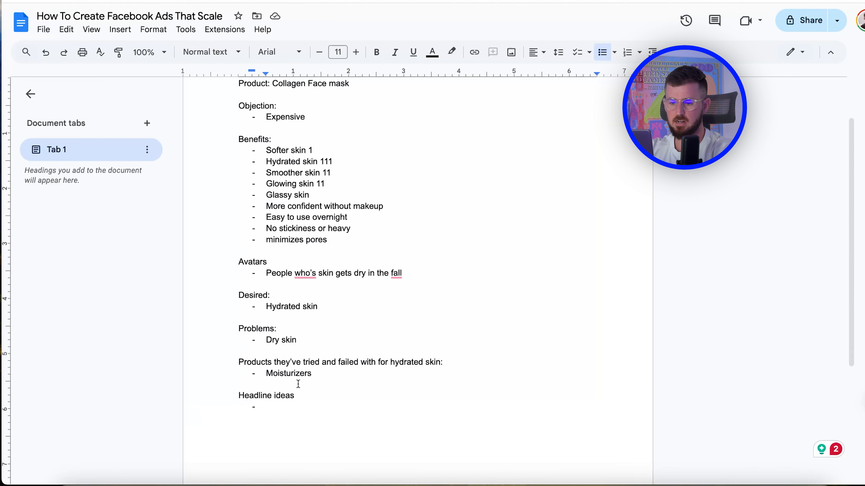
pyautogui.rightClick(285, 409)
pyautogui.click(353, 275)
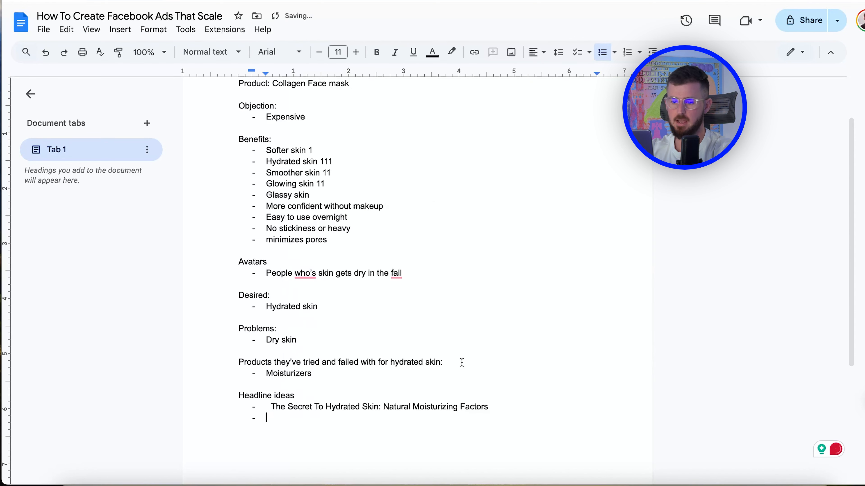
pyautogui.press('BackSpace')
pyautogui.press('Return')
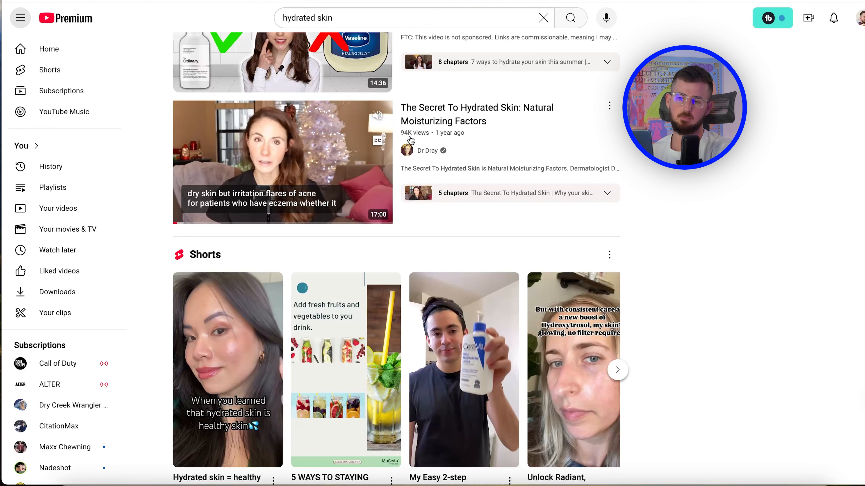
# Back in the YouTube results for hydrated skin, open "7 WAYS TO HYDRATE YOUR SKIN THIS SUMMER | Dermatologist Tips" and copy its title
pyautogui.scroll(2, 443, 140)
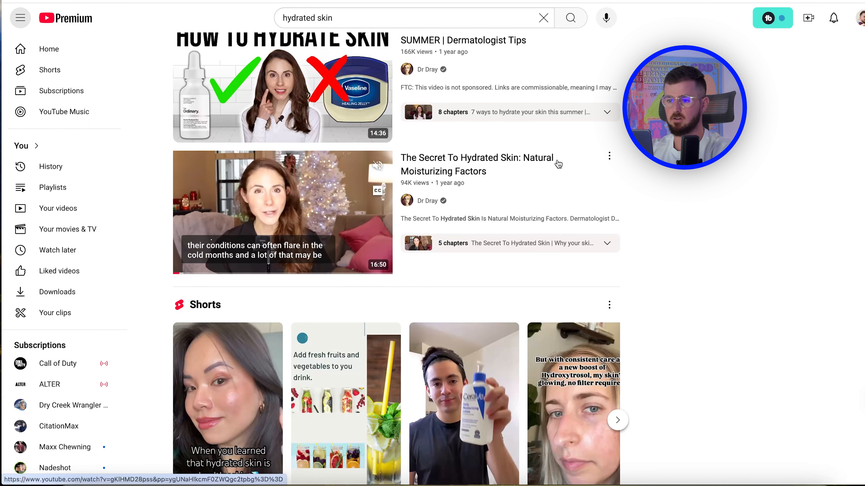
pyautogui.scroll(-1, 713, 248)
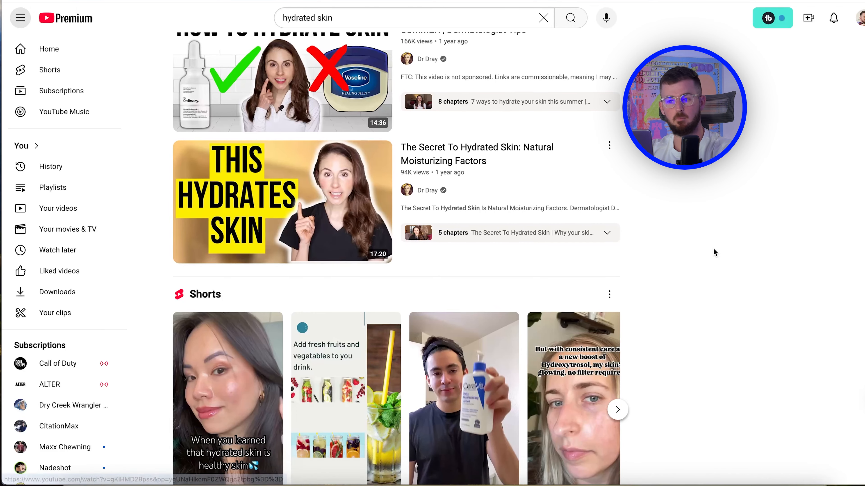
pyautogui.scroll(2, 714, 248)
pyautogui.scroll(1, 714, 249)
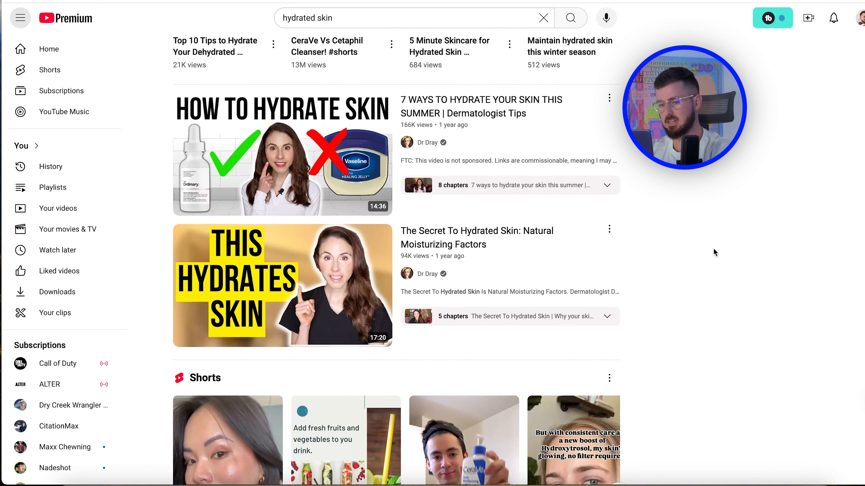
pyautogui.moveTo(583, 245)
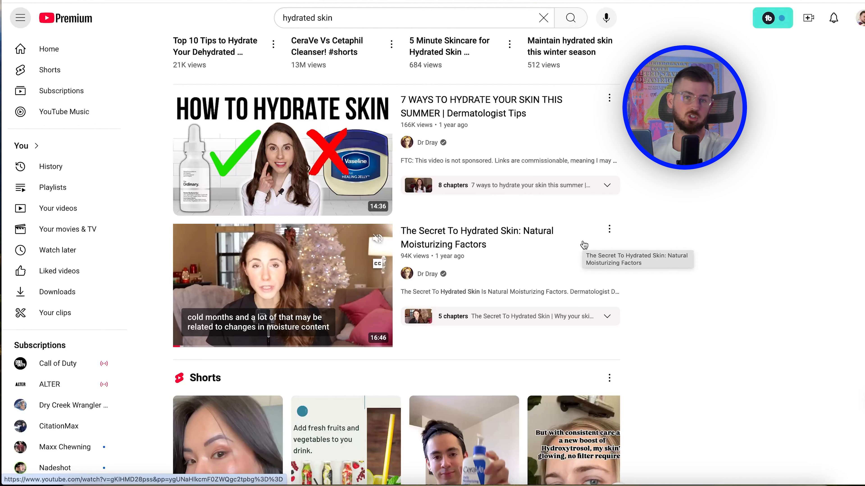
pyautogui.scroll(2, 693, 208)
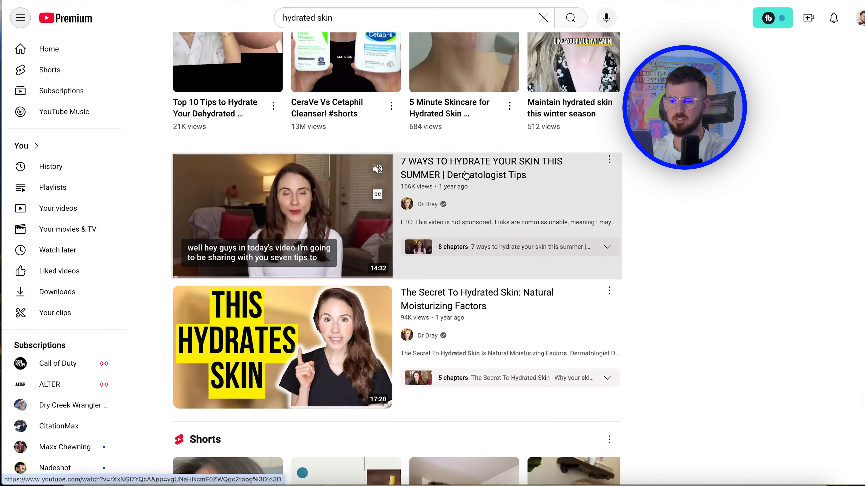
pyautogui.click(479, 166)
pyautogui.tripleClick(161, 416)
pyautogui.press('super+c')
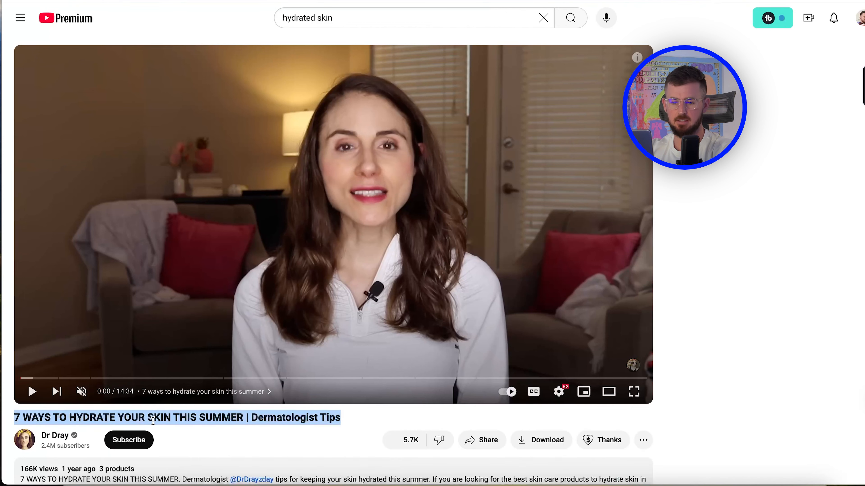
# Paste the copied title unformatted as the second headline idea in the document and end the bullet list
pyautogui.rightClick(161, 415)
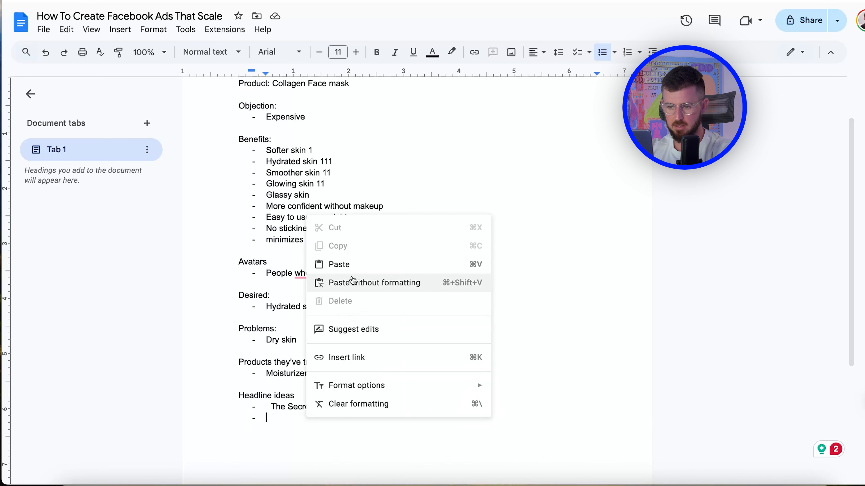
pyautogui.click(352, 276)
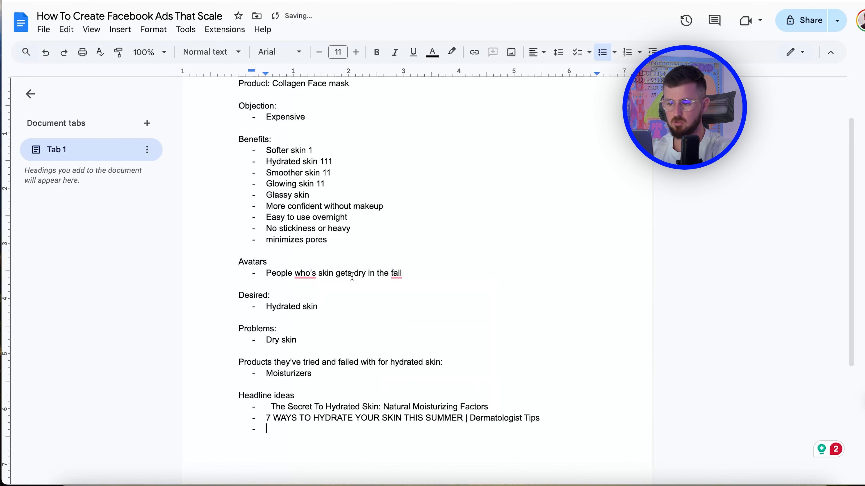
pyautogui.press('BackSpace')
pyautogui.press('BackSpace')
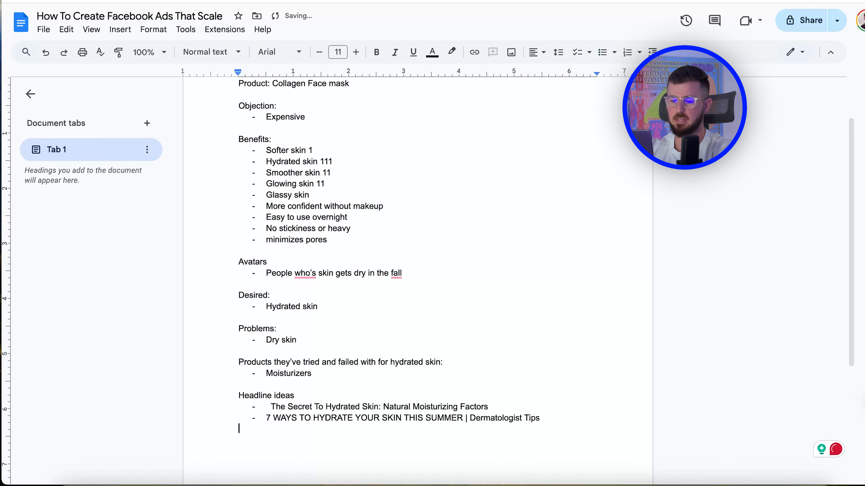
pyautogui.press('Return')
pyautogui.scroll(1, 397, 394)
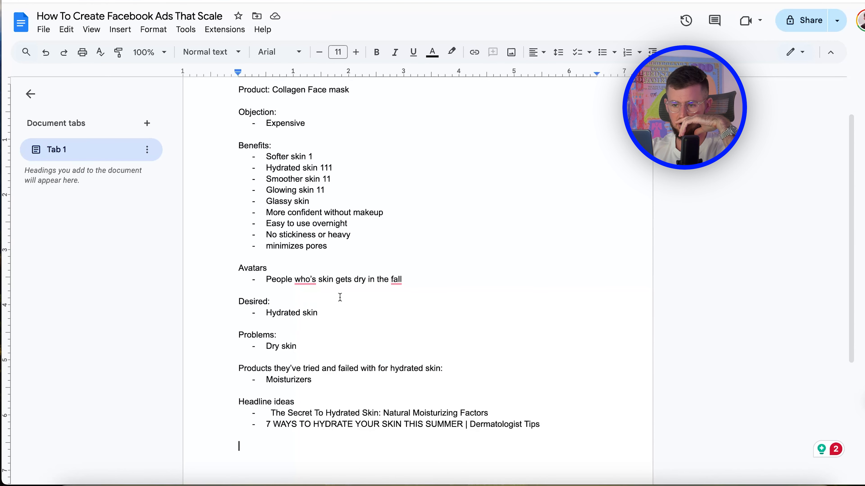
pyautogui.moveTo(266, 280); pyautogui.dragTo(408, 278)
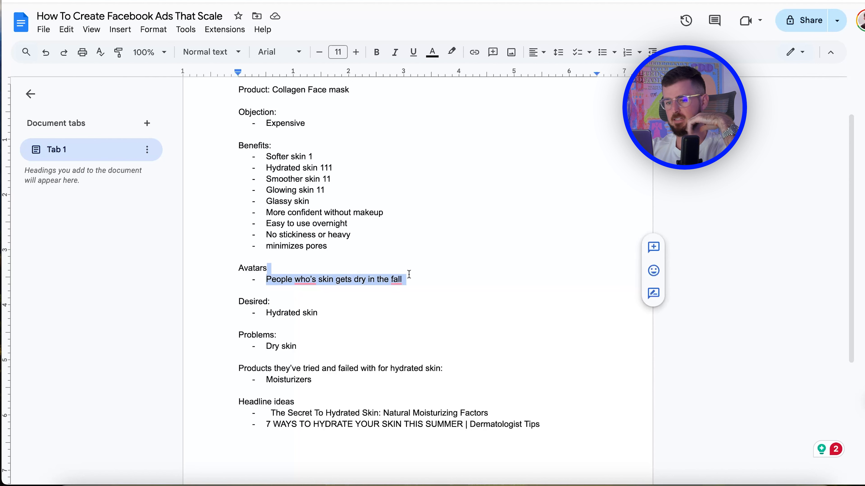
pyautogui.click(409, 279)
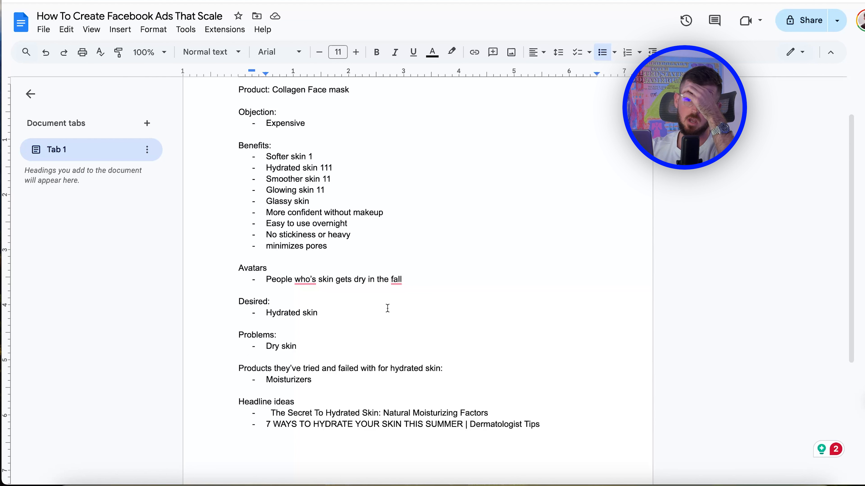
# Change the "Desired:" heading to "Desire:" and make it bold
pyautogui.click(272, 303)
pyautogui.press('BackSpace')
pyautogui.press('BackSpace')
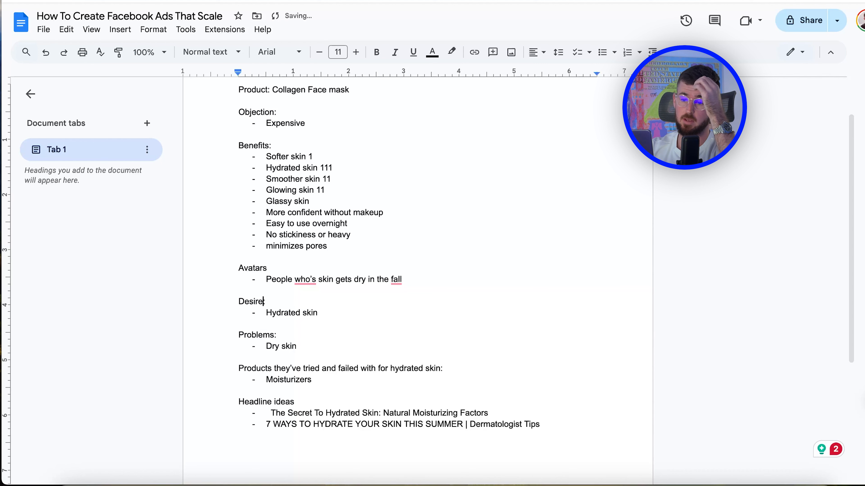
pyautogui.write(':')
pyautogui.moveTo(276, 301); pyautogui.dragTo(218, 301)
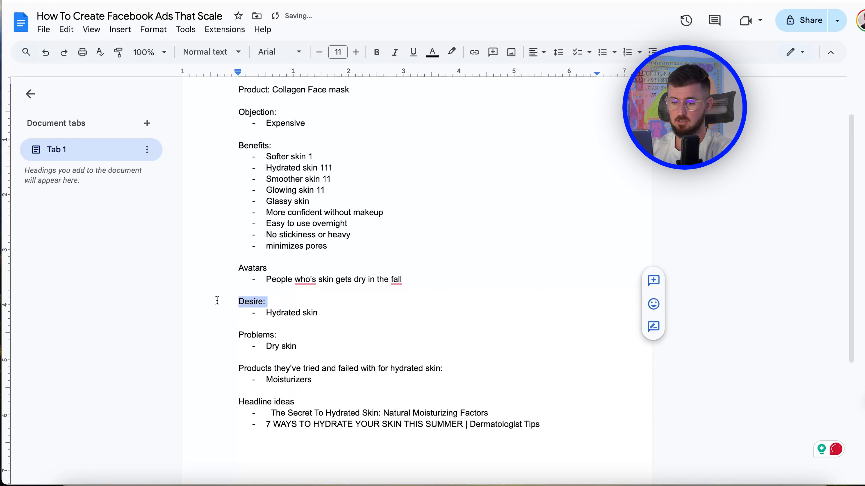
pyautogui.hotkey('ctrl', 'b')
# Make the heading "Products they've tried and failed with for hydrated skin:" bold
pyautogui.moveTo(445, 370); pyautogui.dragTo(187, 367)
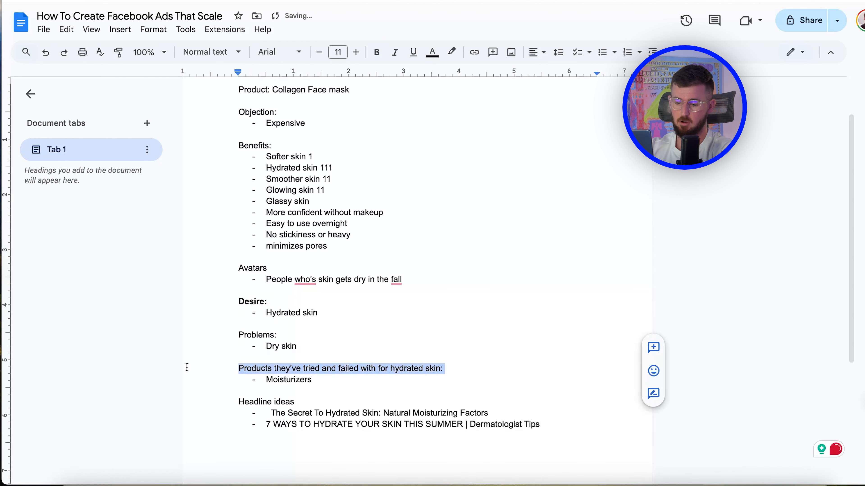
pyautogui.hotkey('ctrl', 'b')
pyautogui.click(380, 373)
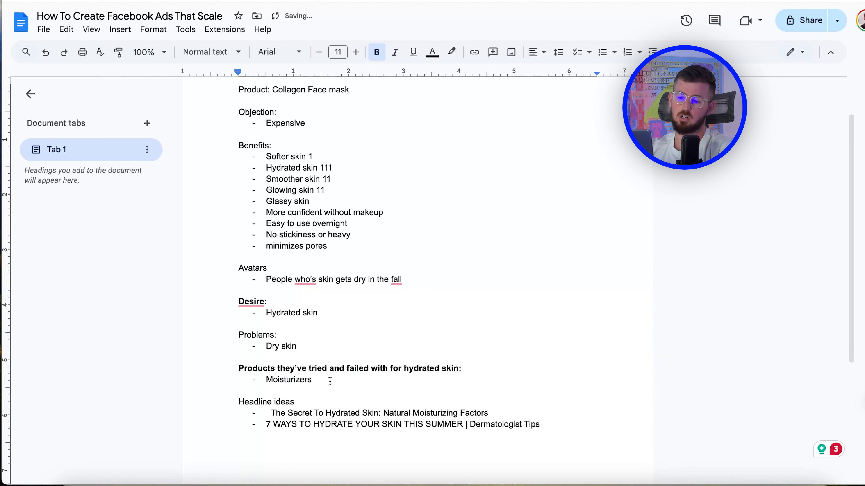
# Add a bold "Awareness:" heading between the Moisturizers bullet and Headline ideas, with the dashed bullet "Solution aware" under it
pyautogui.click(330, 381)
pyautogui.press('Return')
pyautogui.press('Return')
pyautogui.press('Return')
pyautogui.write('Awareness:')
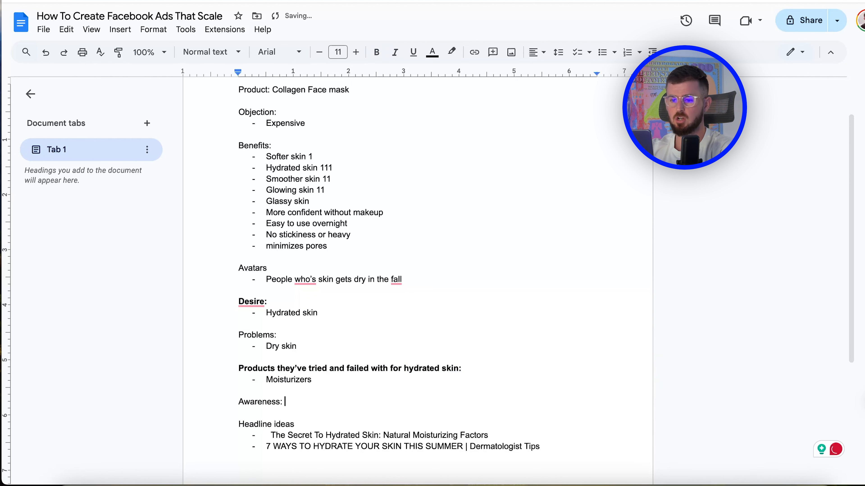
pyautogui.press('Return')
pyautogui.write('- So')
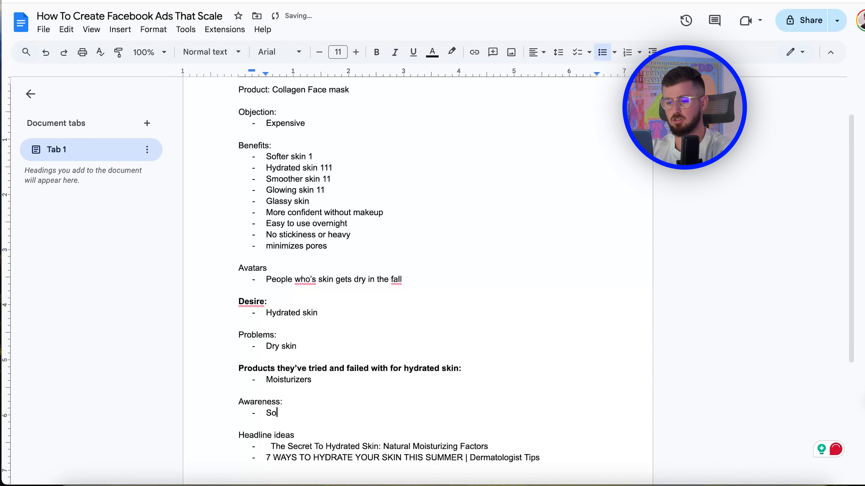
pyautogui.write('lution aware')
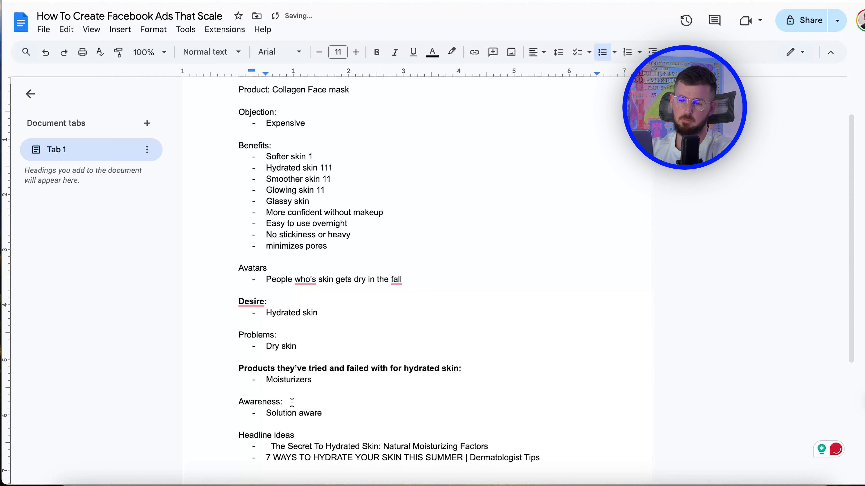
pyautogui.moveTo(292, 404); pyautogui.dragTo(354, 389)
pyautogui.hotkey('ctrl', 'b')
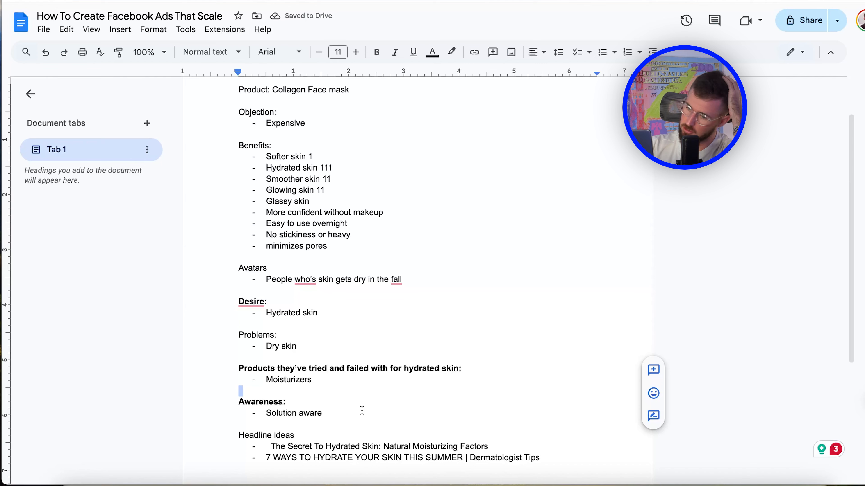
# Return to the YouTube results for "hydrated skin" and look through the video titles for more headline ideas
pyautogui.scroll(-2, 397, 430)
pyautogui.scroll(2, 396, 430)
pyautogui.scroll(-2, 398, 431)
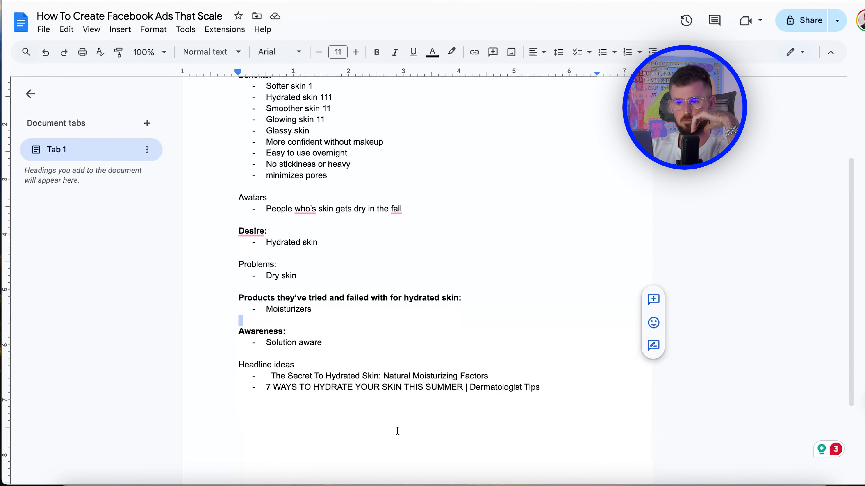
pyautogui.click(357, 4)
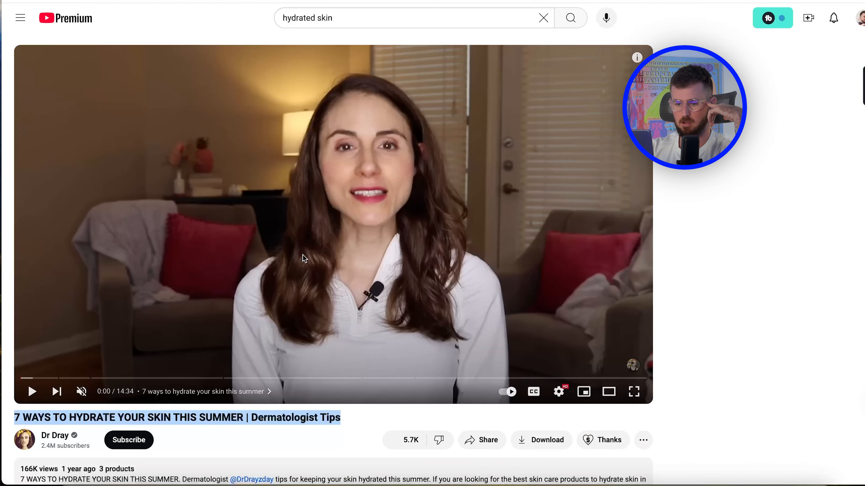
pyautogui.scroll(-2, 304, 259)
pyautogui.hotkey('alt', 'Left')
pyautogui.scroll(-20, 545, 295)
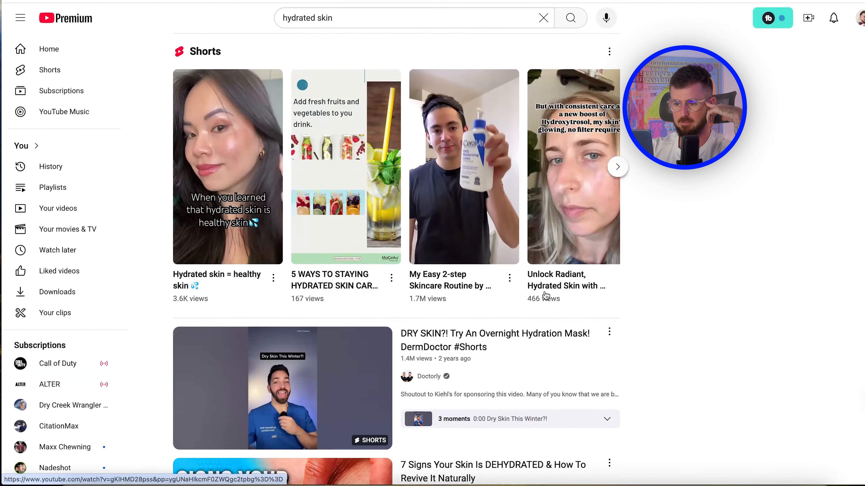
pyautogui.scroll(-15, 546, 296)
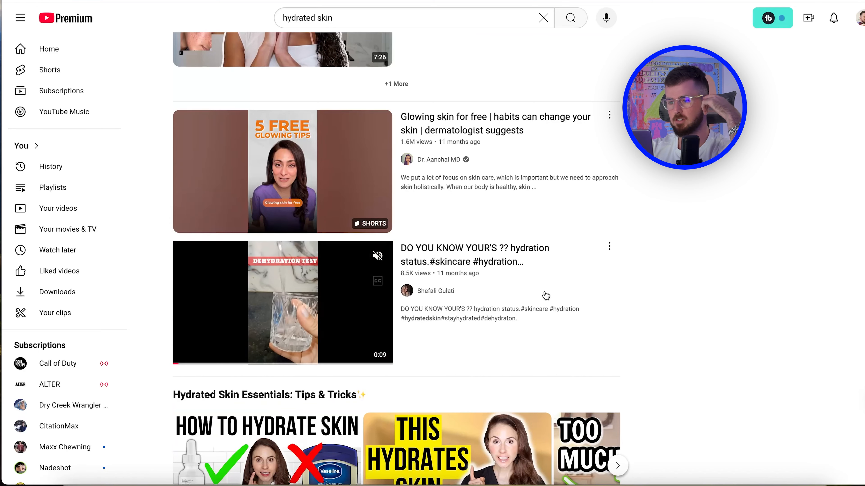
pyautogui.scroll(2, 694, 283)
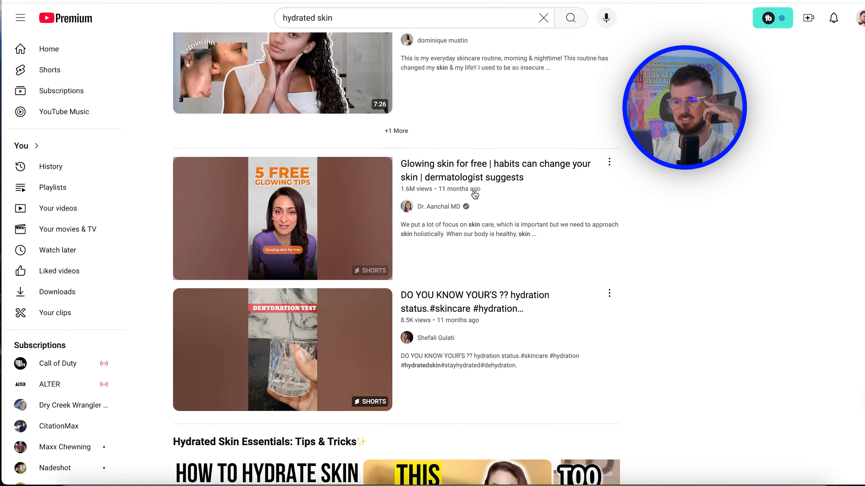
pyautogui.scroll(-10, 393, 167)
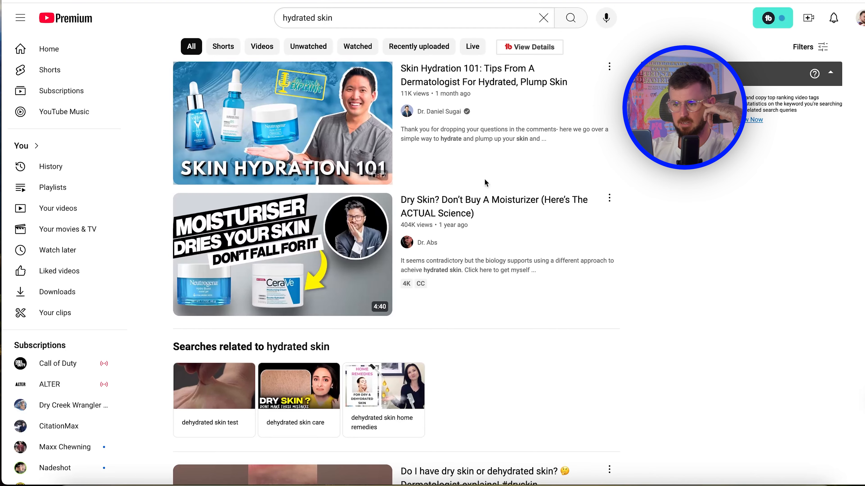
pyautogui.scroll(-5, 475, 277)
pyautogui.scroll(3, 476, 279)
pyautogui.scroll(2, 476, 278)
# Search YouTube for "glowing skin" and examine the titles and view counts of the resulting videos
pyautogui.click(299, 18)
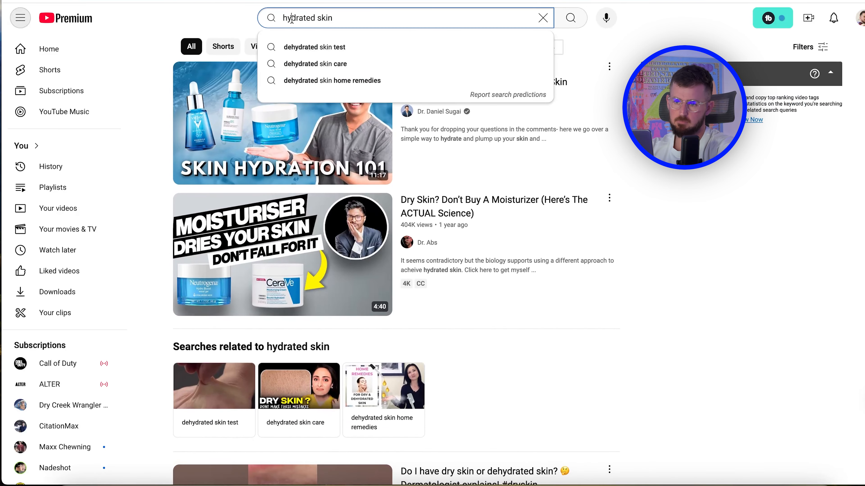
pyautogui.doubleClick(299, 18)
pyautogui.write('glowing')
pyautogui.press('Return')
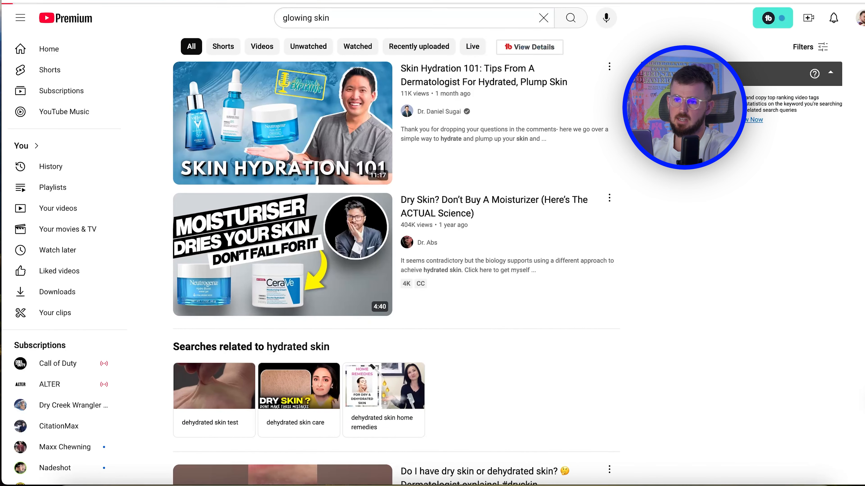
pyautogui.scroll(-20, 805, 326)
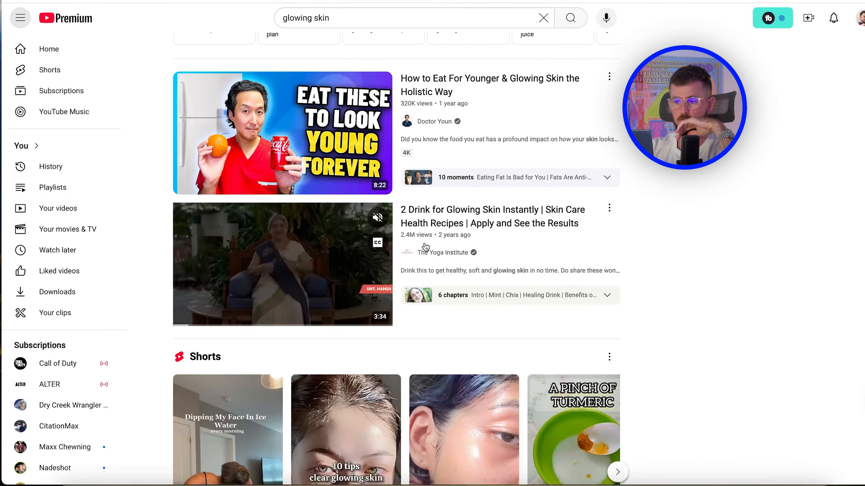
pyautogui.moveTo(407, 109)
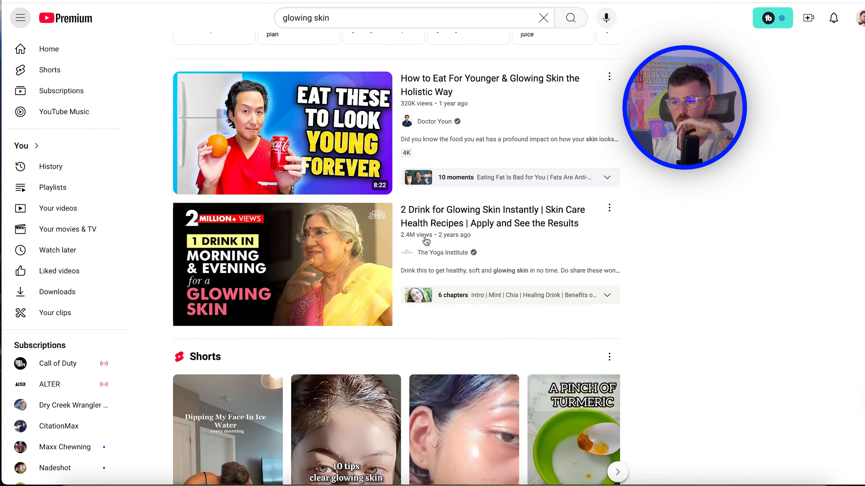
pyautogui.scroll(-10, 646, 246)
pyautogui.scroll(-8, 552, 303)
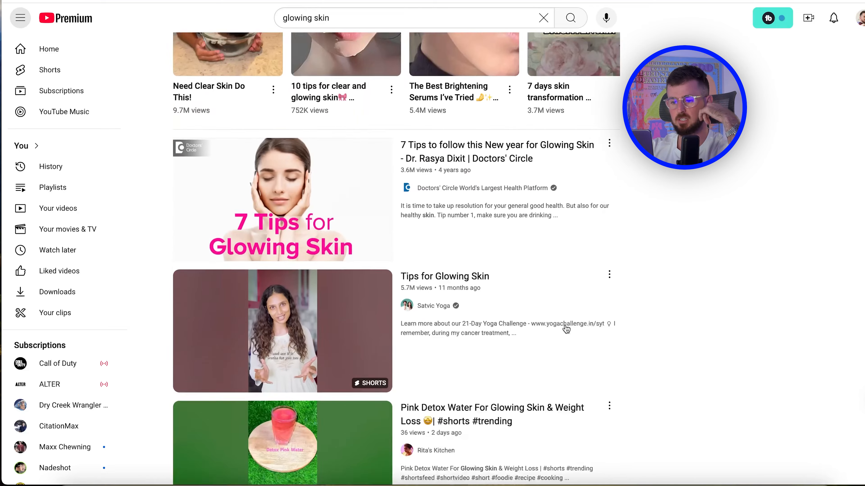
pyautogui.scroll(-8, 552, 303)
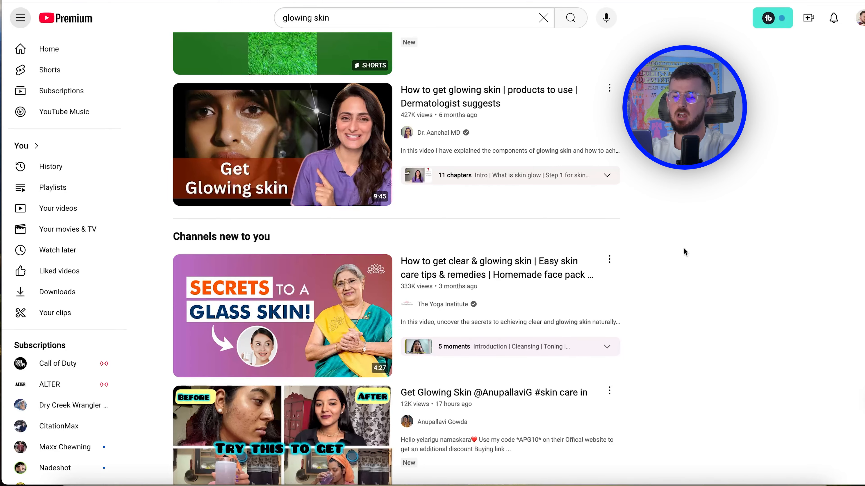
pyautogui.scroll(-10, 732, 326)
pyautogui.scroll(20, 732, 327)
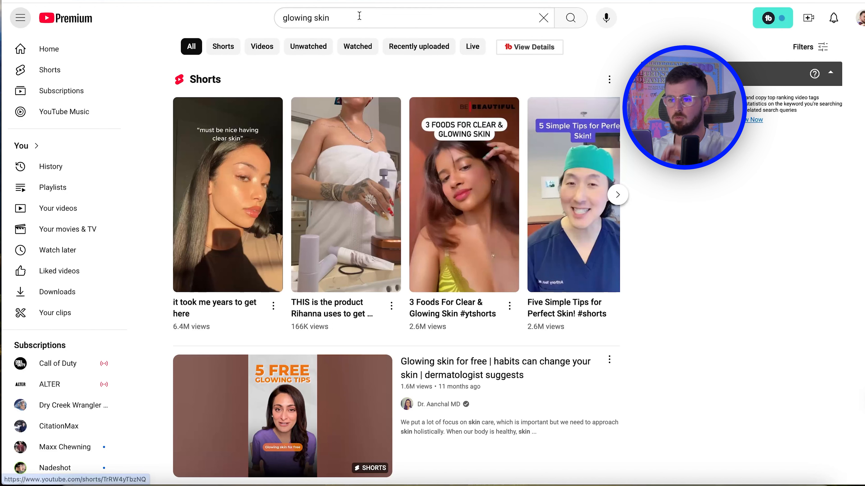
# Search the web for "tik tok", open TikTok's trending videos page, and check the research document's notes
pyautogui.press('super+l')
pyautogui.write('tik tok')
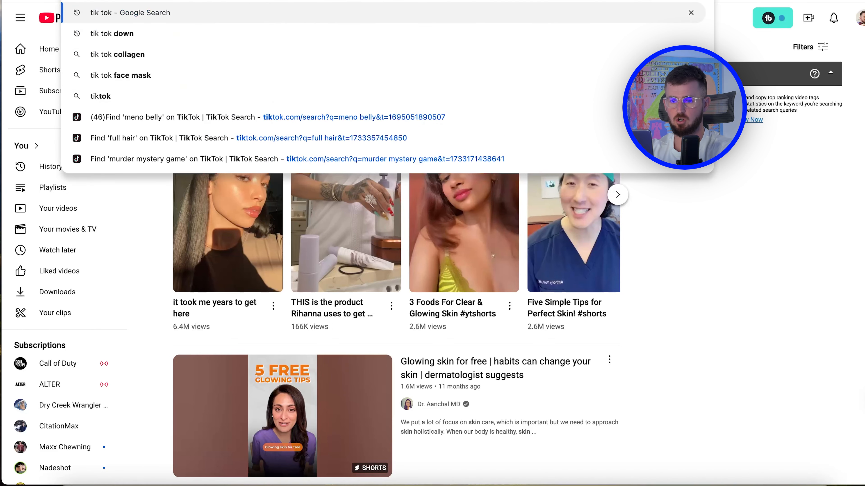
pyautogui.press('Return')
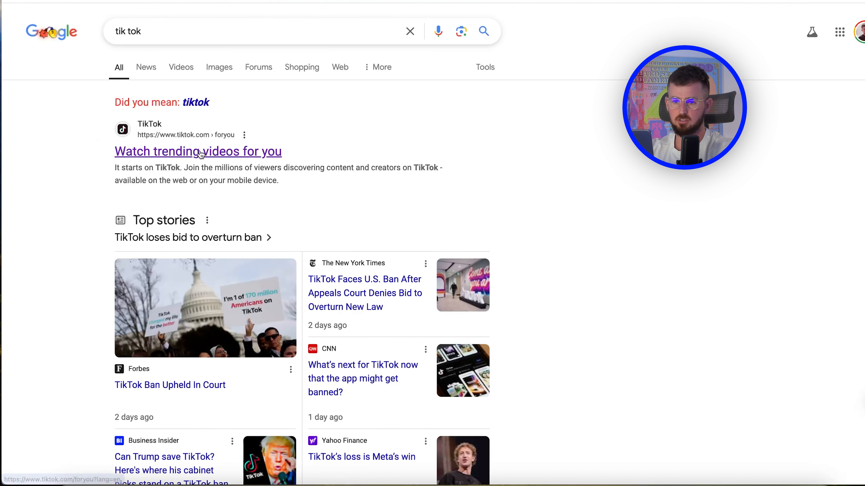
pyautogui.click(157, 152)
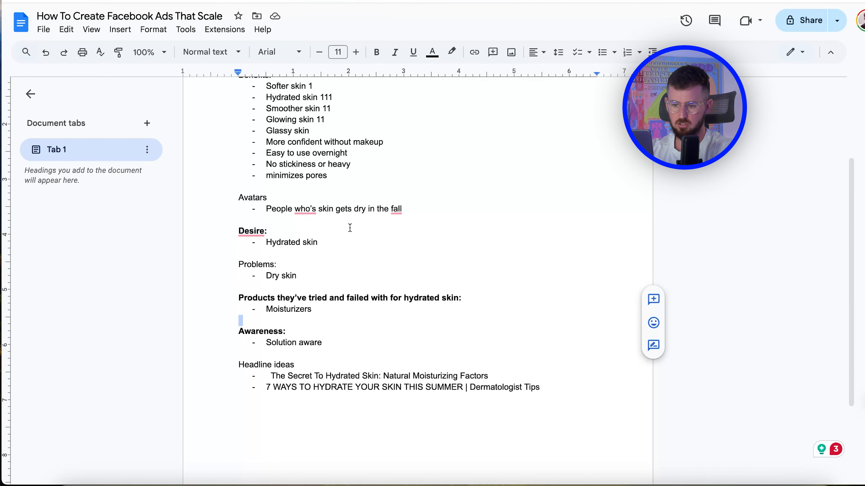
pyautogui.scroll(2, 350, 228)
pyautogui.scroll(-1, 350, 227)
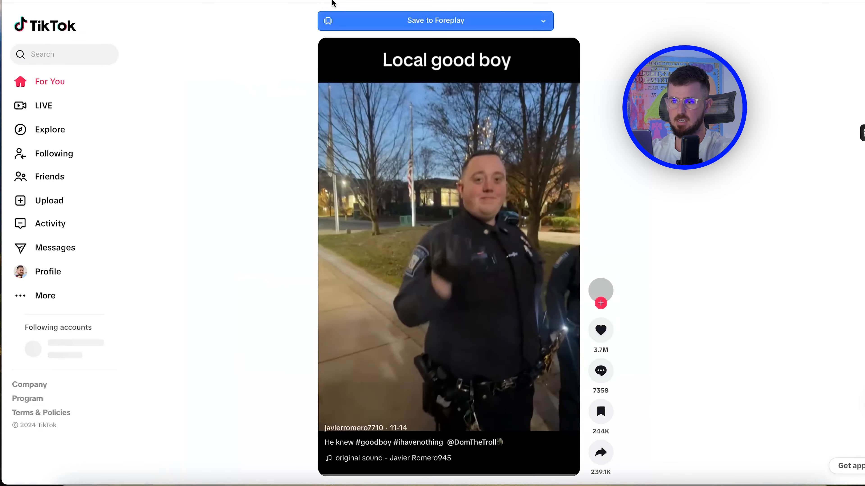
# Search TikTok for "hydrated skin" and examine the top videos and the people featured in them
pyautogui.click(53, 53)
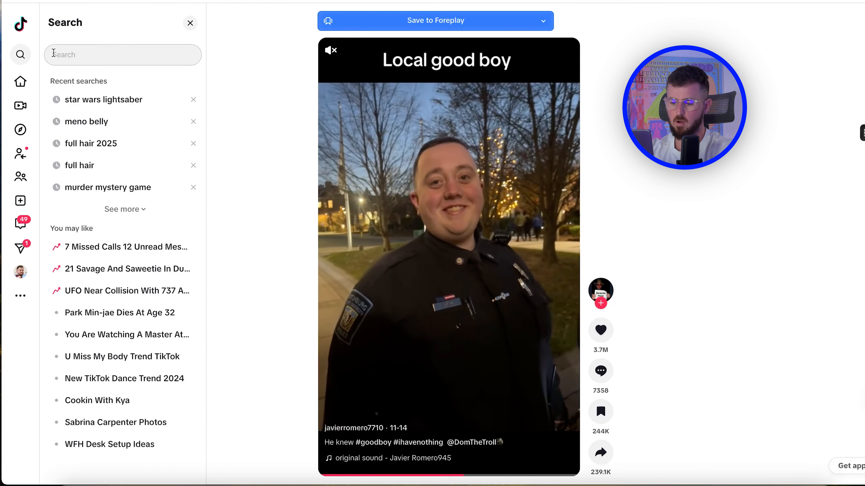
pyautogui.write('hydrated skin')
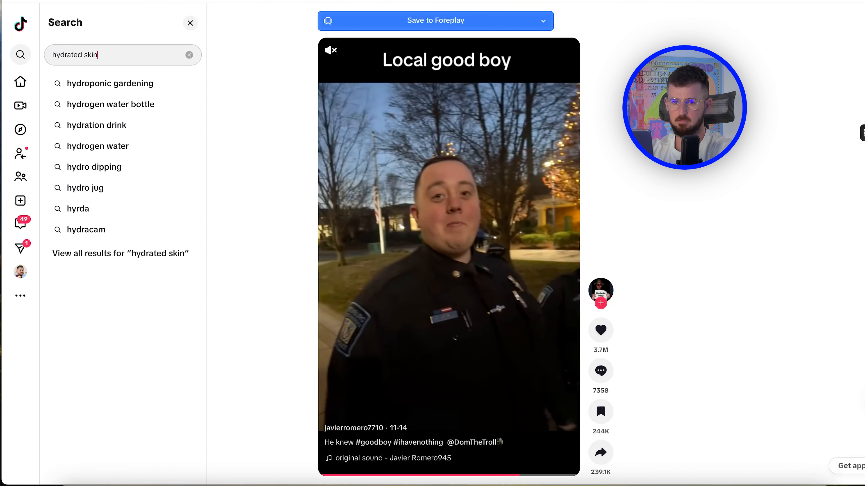
pyautogui.press('Return')
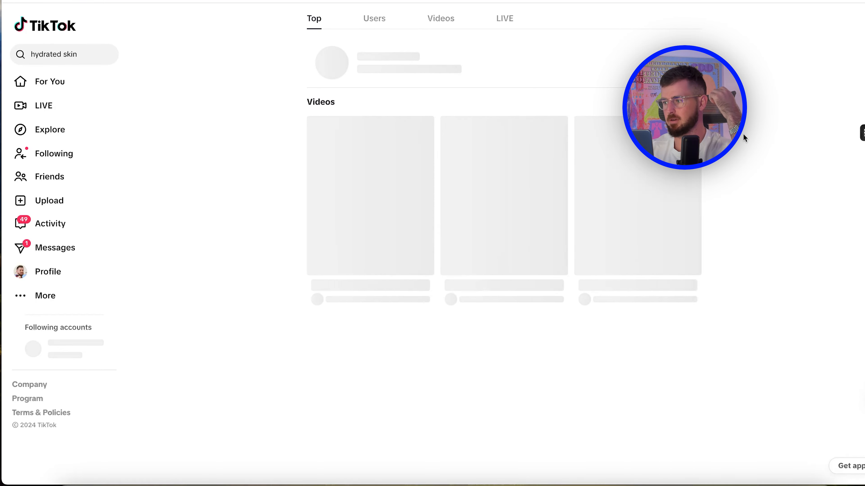
pyautogui.scroll(-5, 662, 398)
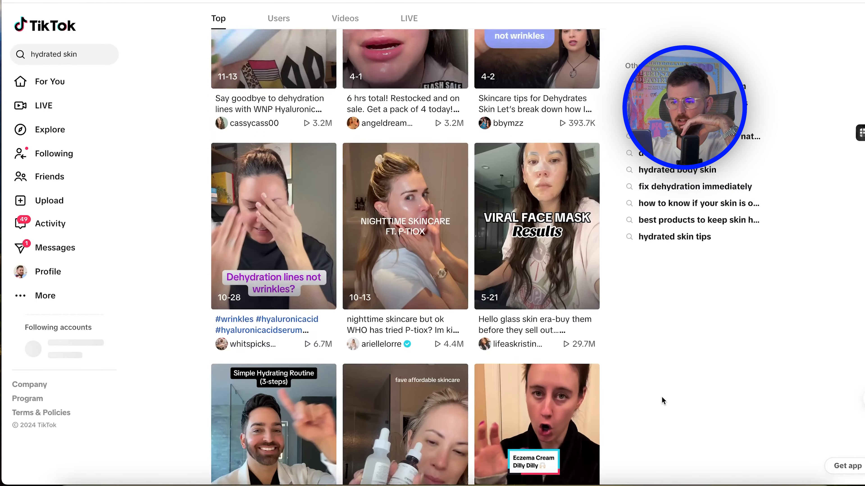
pyautogui.scroll(5, 662, 398)
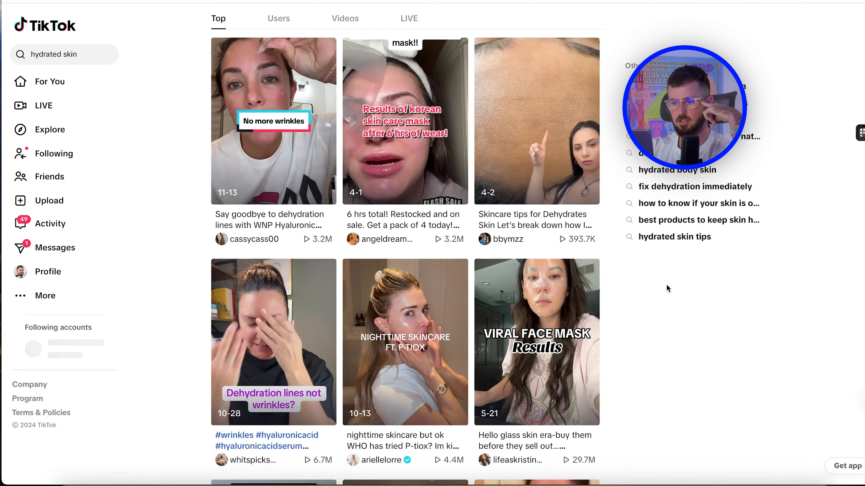
pyautogui.scroll(-10, 711, 358)
pyautogui.scroll(10, 711, 360)
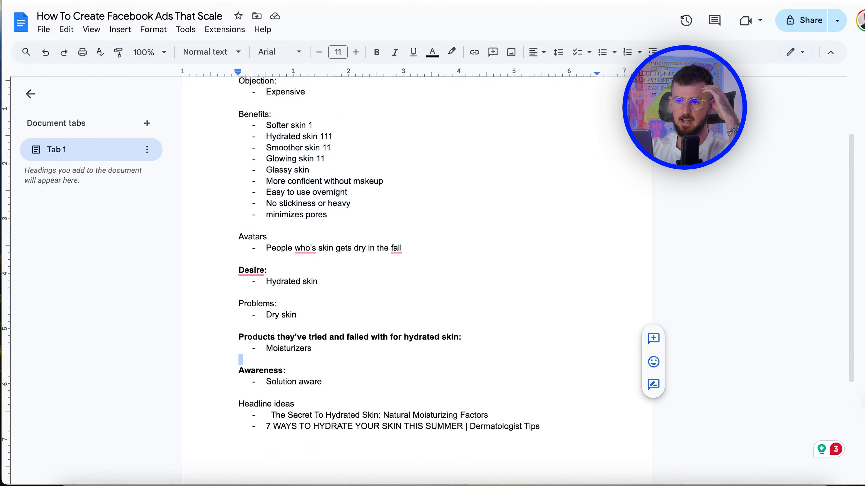
# Add a "Main avatar" heading between the Avatars list and the Desire heading, and start a dashed bullet under it
pyautogui.click(403, 243)
pyautogui.press('Return')
pyautogui.press('Return')
pyautogui.press('Return')
pyautogui.write('Main a')
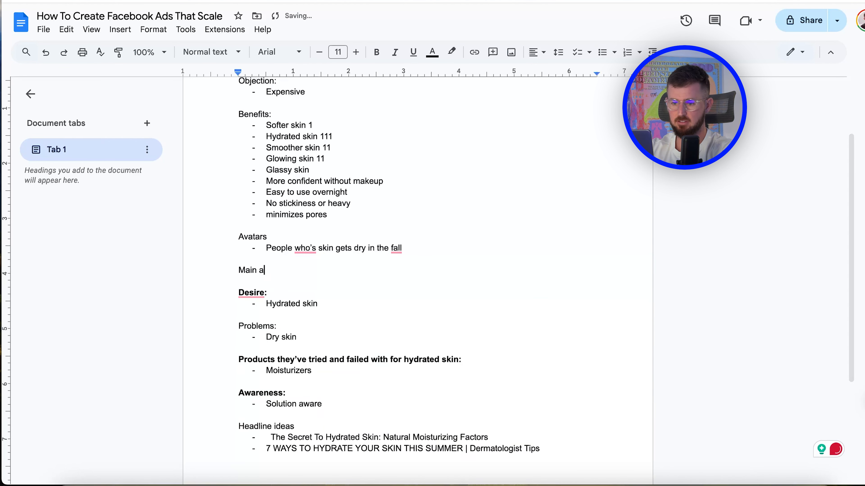
pyautogui.write('vatar')
pyautogui.press('Return')
pyautogui.write('-')
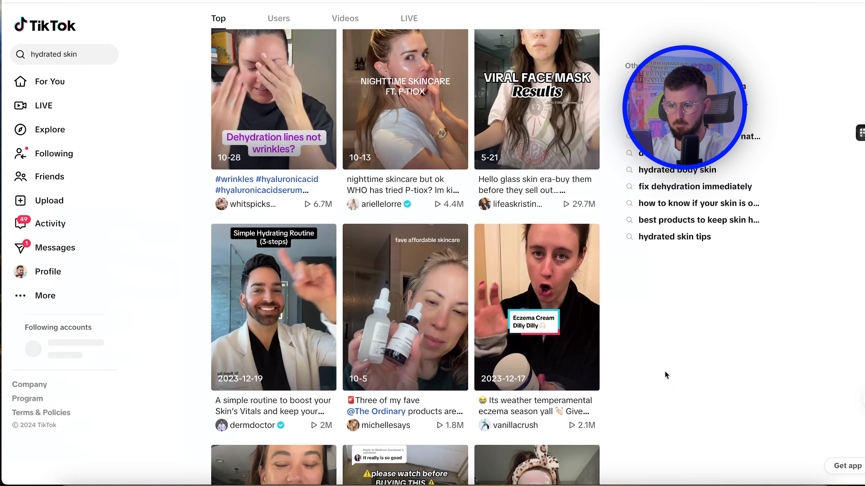
# Check more TikTok results, enter "Women 27 yrs old" as the Main avatar bullet, and make that heading bold
pyautogui.scroll(-6, 665, 371)
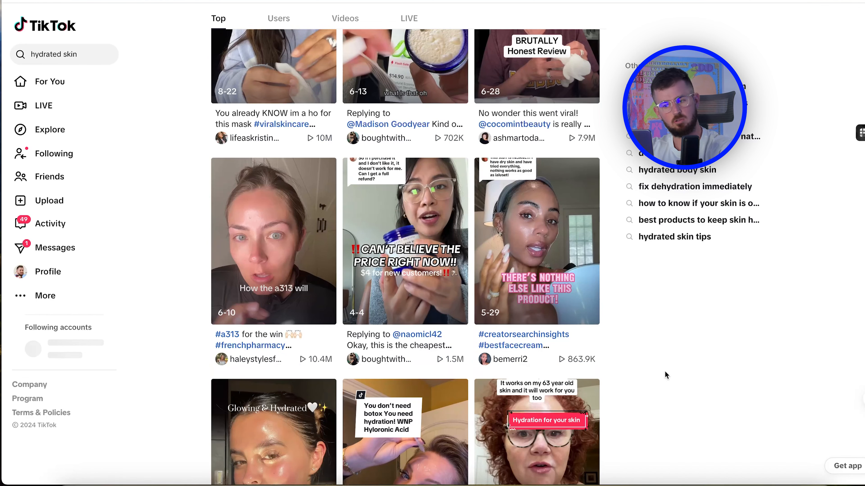
pyautogui.scroll(-6, 665, 372)
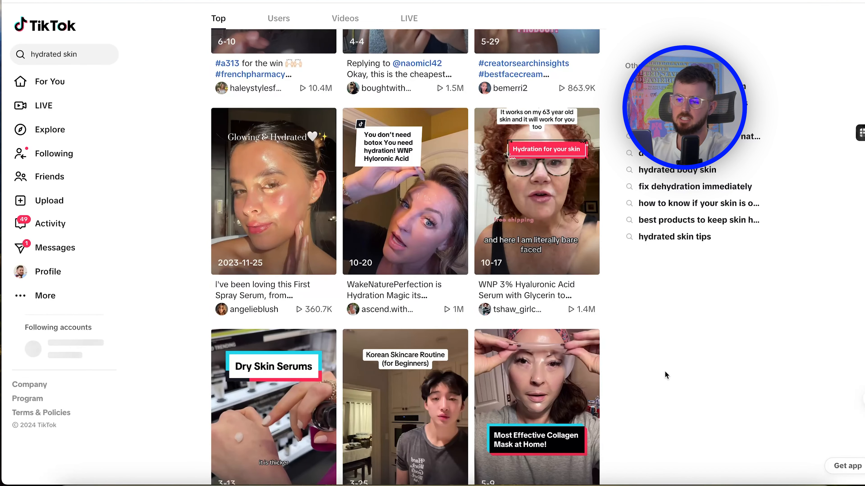
pyautogui.scroll(-10, 665, 372)
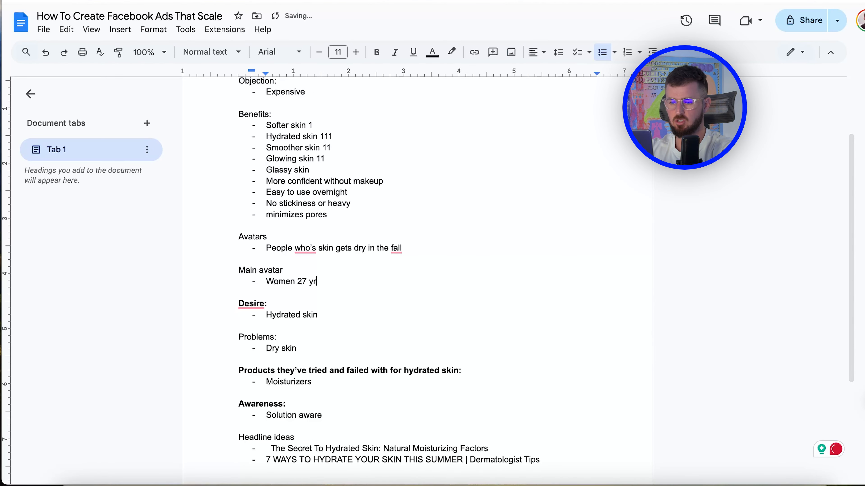
pyautogui.write('d')
pyautogui.moveTo(285, 270); pyautogui.dragTo(202, 266)
pyautogui.press('super+b')
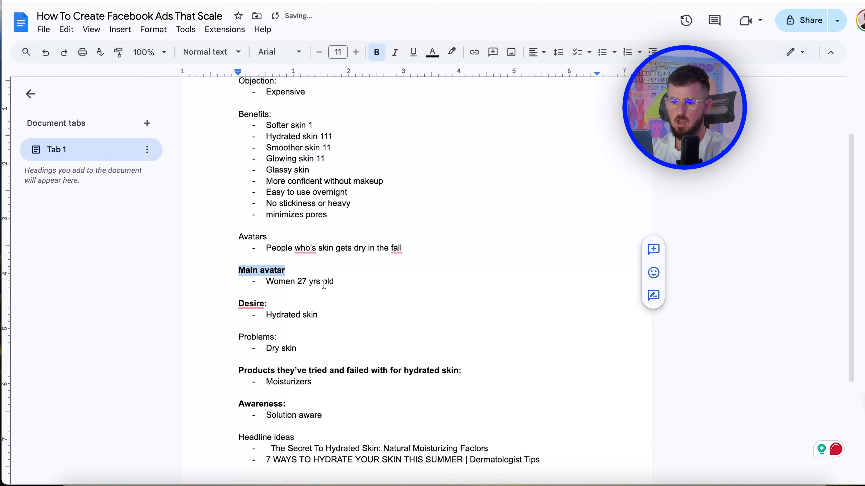
pyautogui.moveTo(335, 282); pyautogui.dragTo(355, 286)
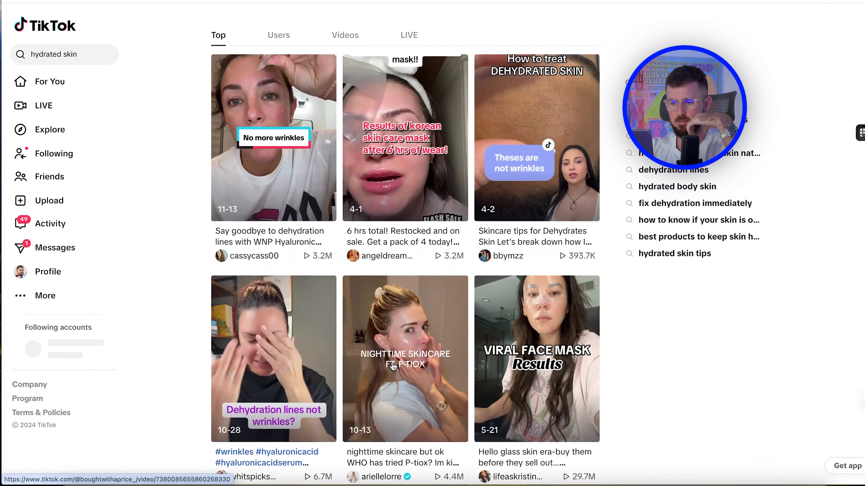
# Check more TikTok results, then add a bold "Filming locations" section below Main avatar with the dashed bullets "Bathroom" and "kitchen"
pyautogui.scroll(-15, 631, 389)
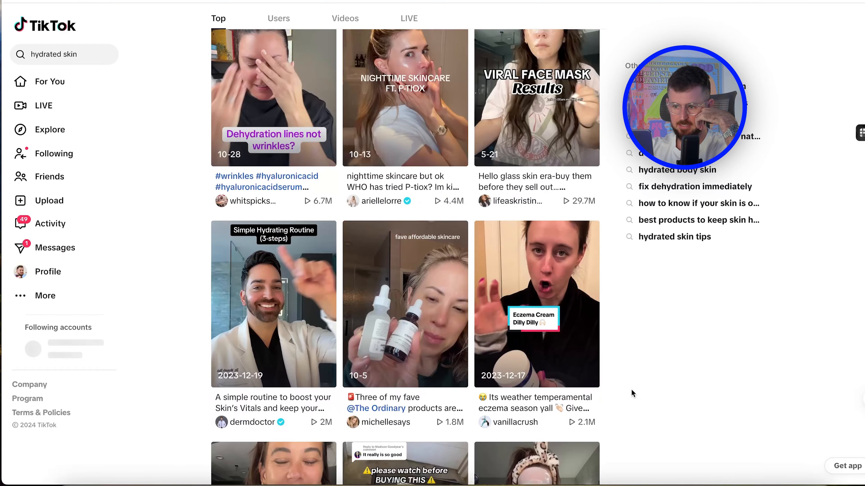
pyautogui.scroll(10, 631, 389)
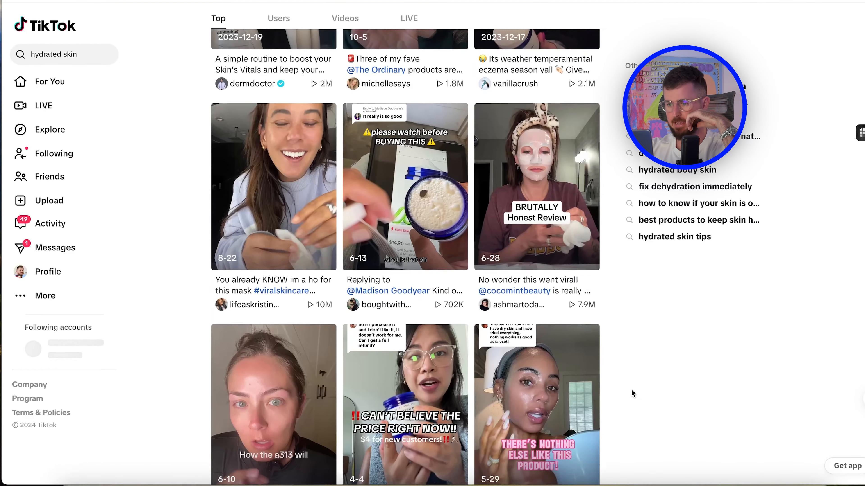
pyautogui.scroll(5, 631, 390)
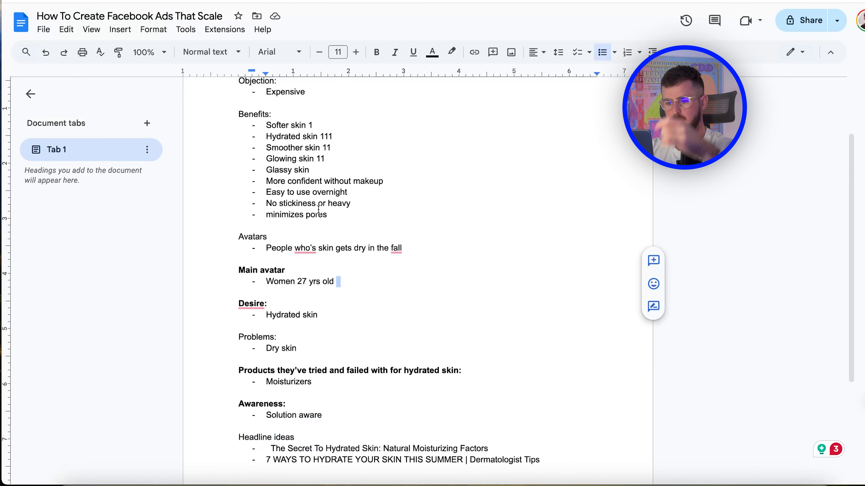
pyautogui.click(367, 282)
pyautogui.press('Return')
pyautogui.press('Return')
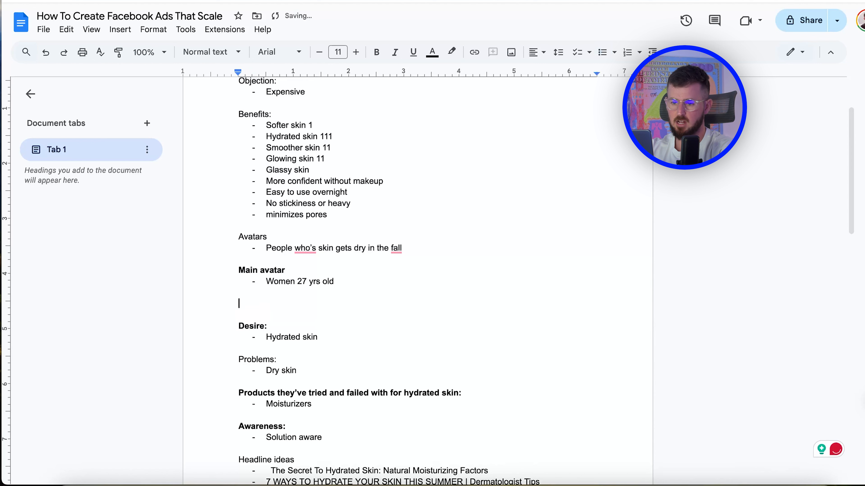
pyautogui.press('BackSpace')
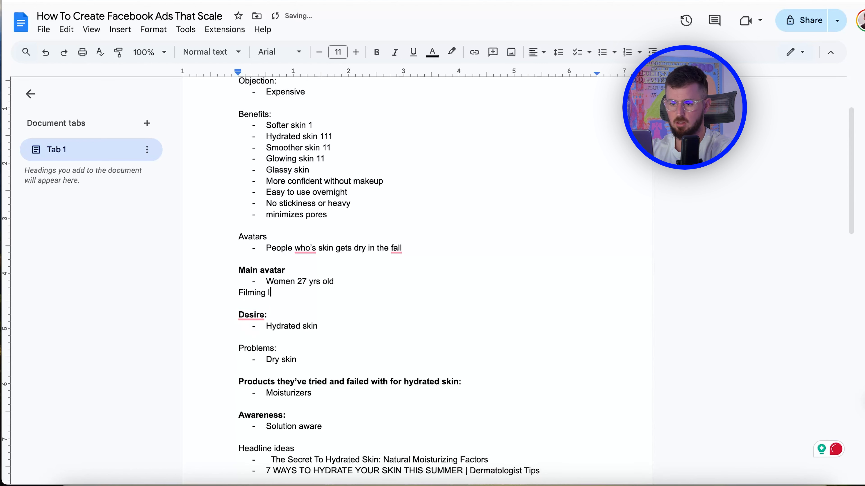
pyautogui.write('Filming location')
pyautogui.write('Bathroom or kitchen')
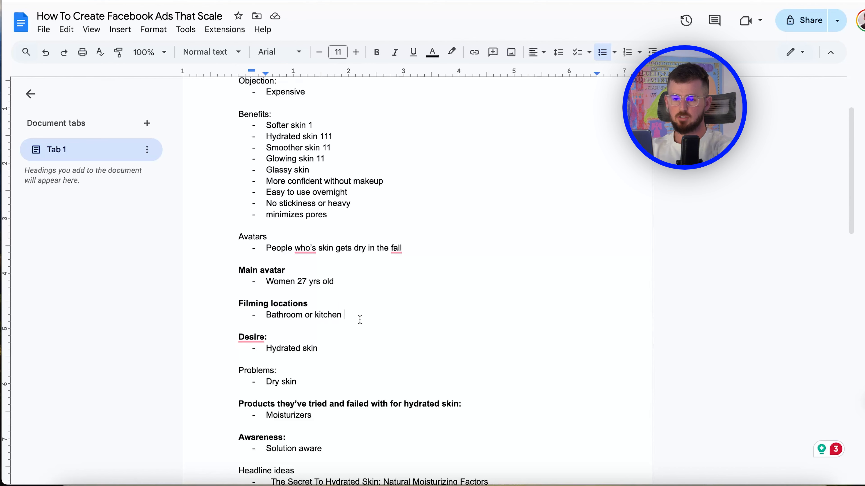
pyautogui.scroll(-2, 360, 320)
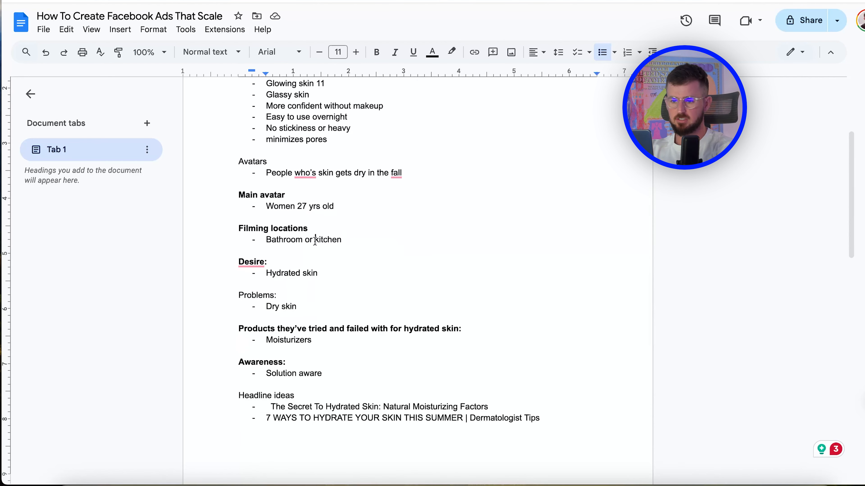
pyautogui.press('Return')
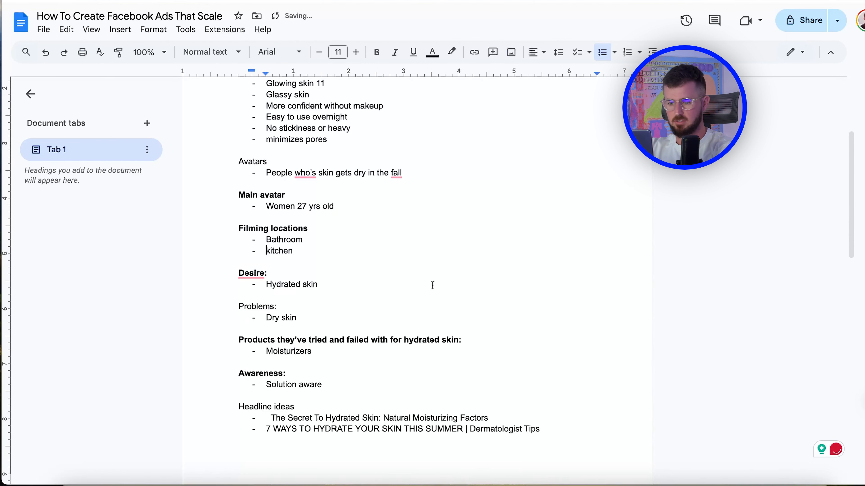
# Return to the "hydrated skin" TikTok results and open the first top video, about dehydration lines
pyautogui.scroll(2, 429, 285)
pyautogui.scroll(1, 367, 275)
pyautogui.scroll(-2, 368, 276)
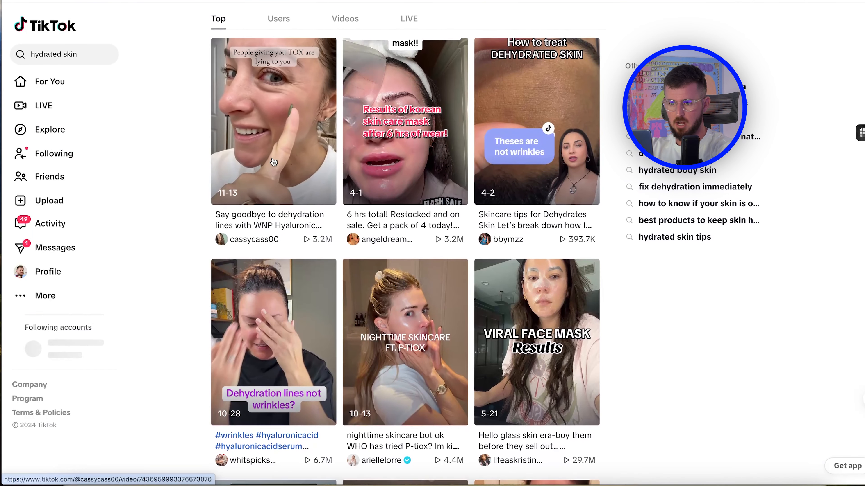
pyautogui.click(274, 162)
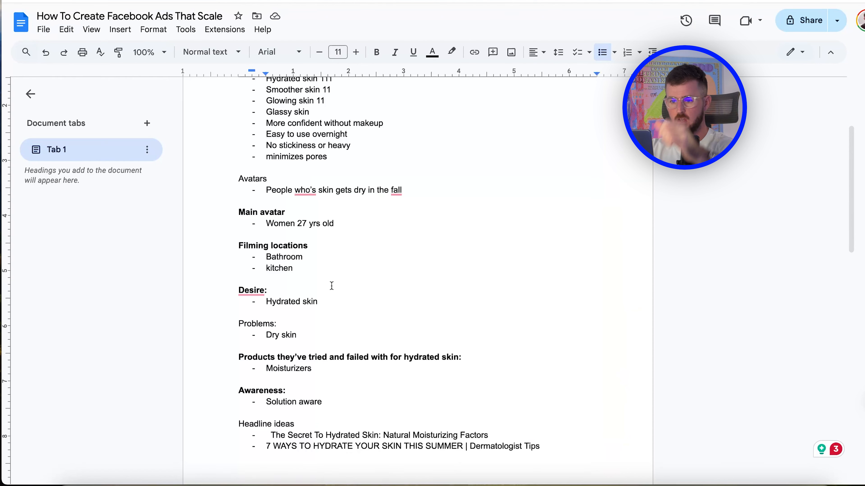
# Add a bold "Key visuals" heading below the Filming locations list and start a dashed bullet under it
pyautogui.scroll(1, 323, 286)
pyautogui.press('Return')
pyautogui.press('Return')
pyautogui.press('Return')
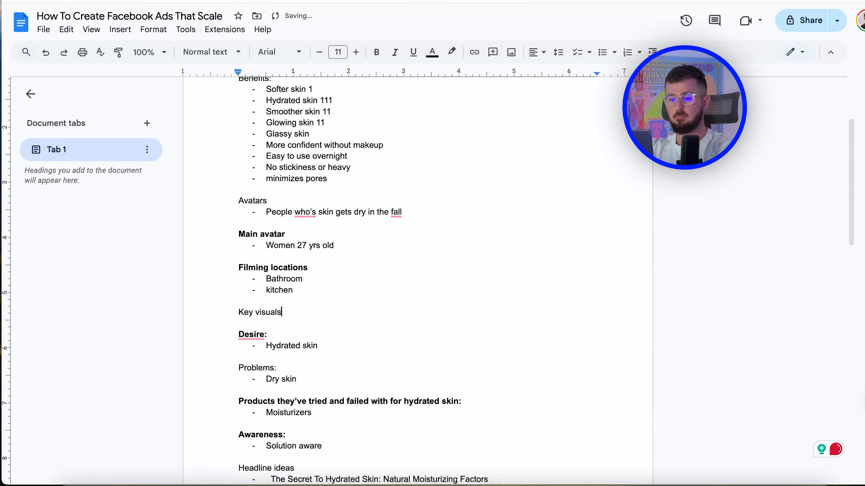
pyautogui.write('Key visuals')
pyautogui.press('Return')
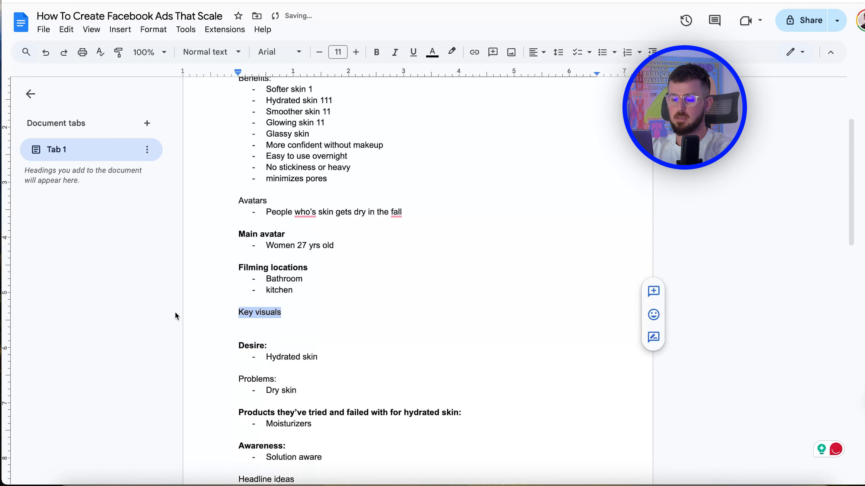
pyautogui.click(311, 312)
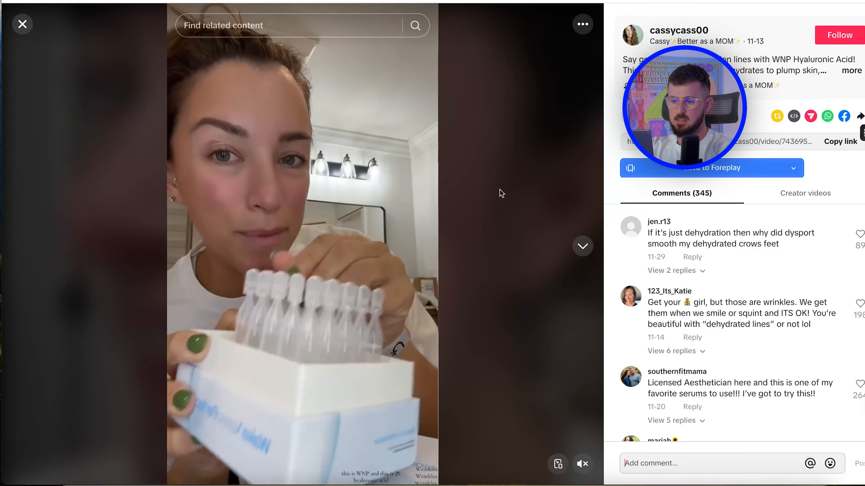
# Go to the TikTok video on the deep collagen anti wrinkle mask and skim through its before and after footage
pyautogui.click(582, 246)
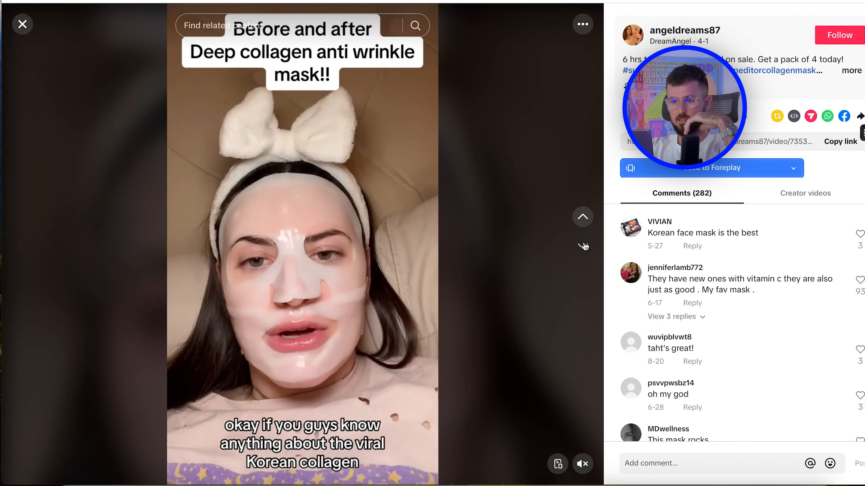
pyautogui.click(218, 464)
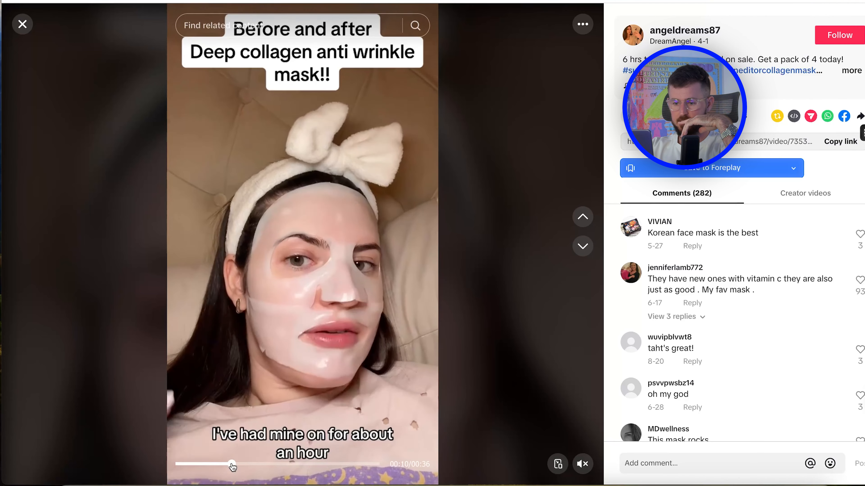
pyautogui.click(259, 464)
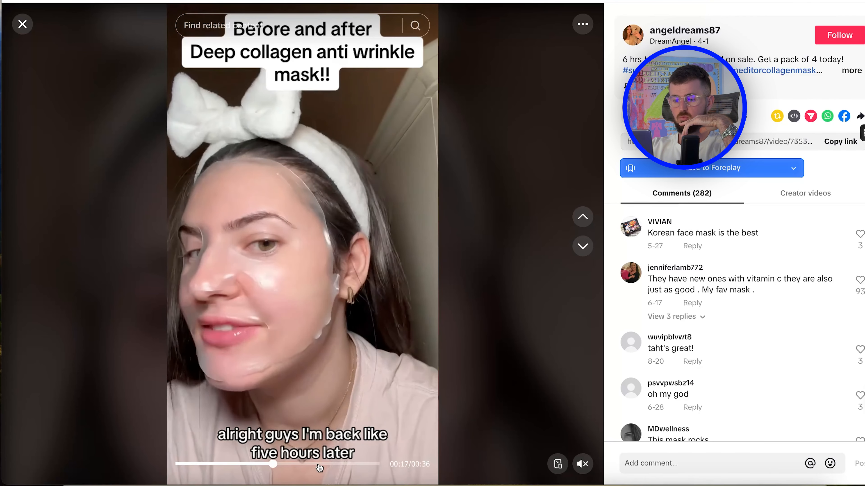
pyautogui.click(319, 464)
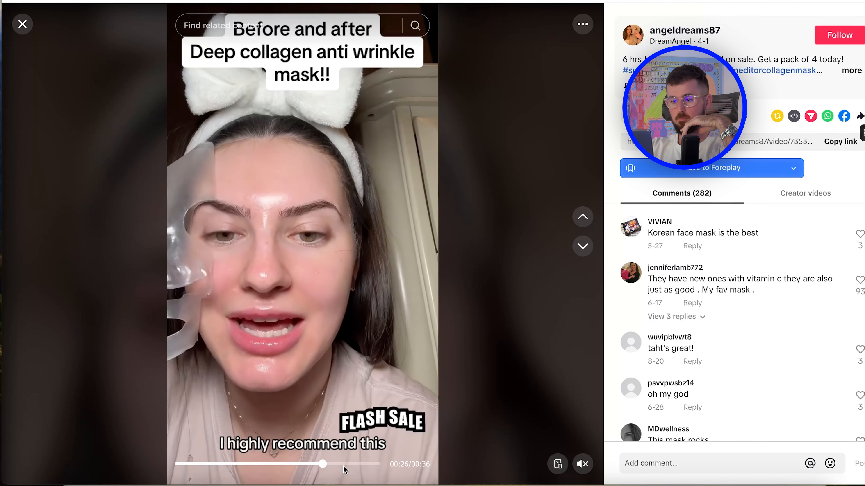
pyautogui.click(337, 286)
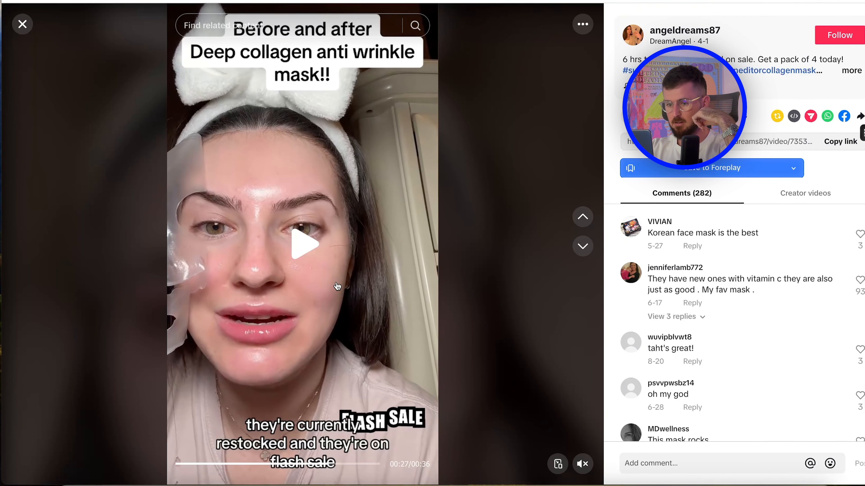
pyautogui.click(337, 286)
pyautogui.click(277, 370)
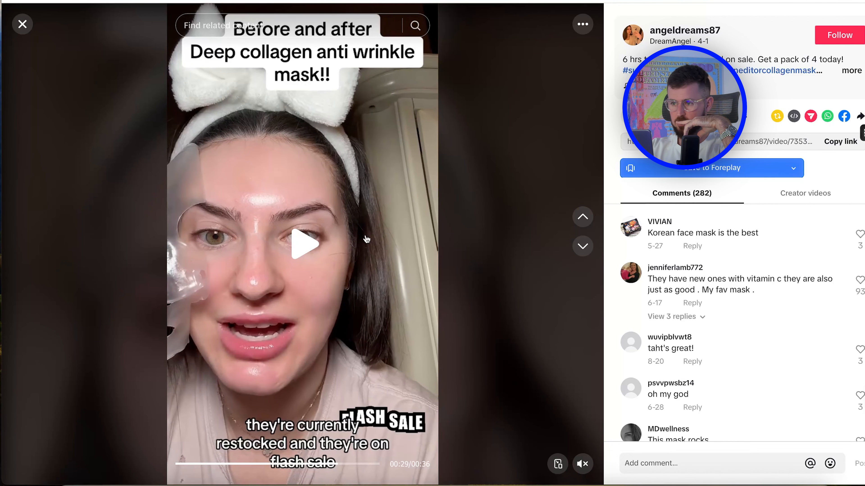
# Examine the following TikTok videos up to "Viral Face Mask Results", skip ahead in that one and pause it on the creator's reaction
pyautogui.click(579, 248)
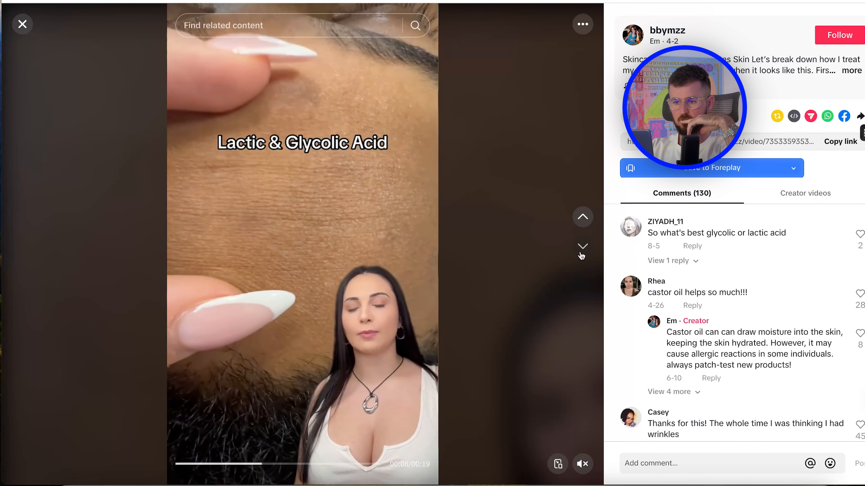
pyautogui.click(583, 252)
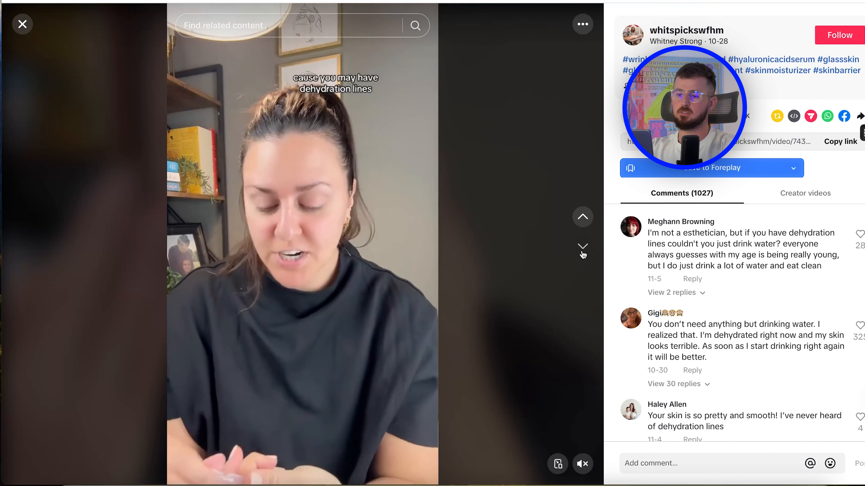
pyautogui.click(582, 246)
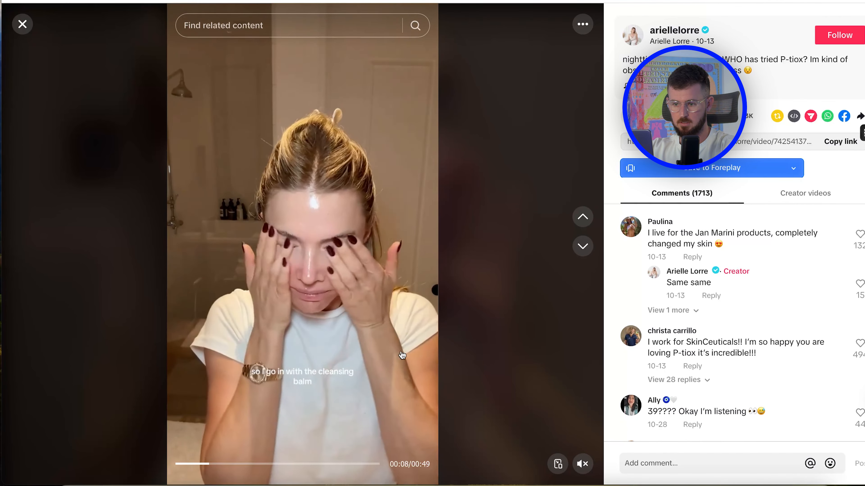
pyautogui.click(583, 246)
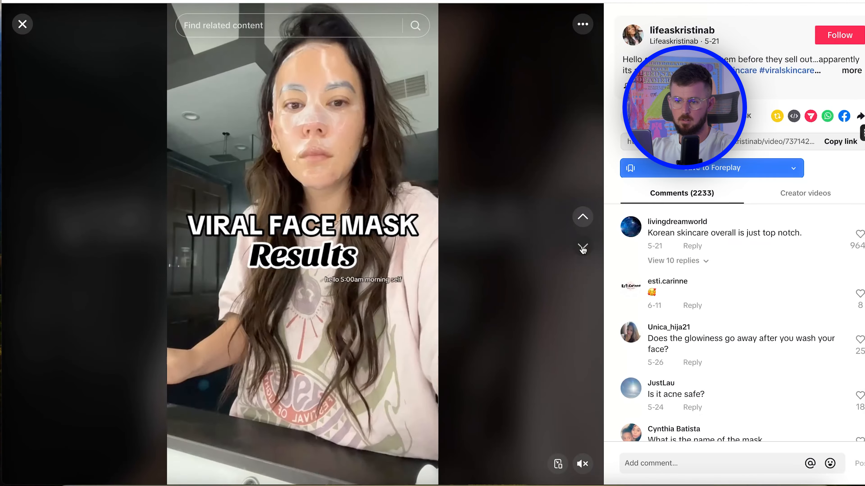
pyautogui.click(216, 464)
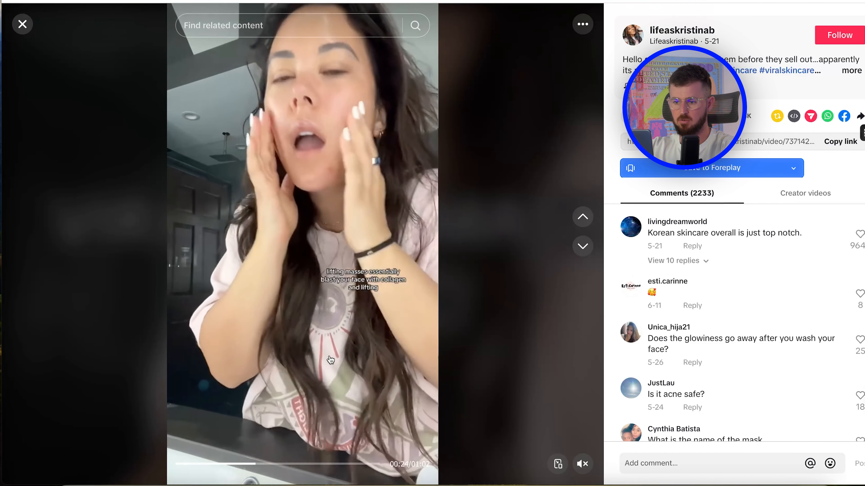
pyautogui.click(328, 334)
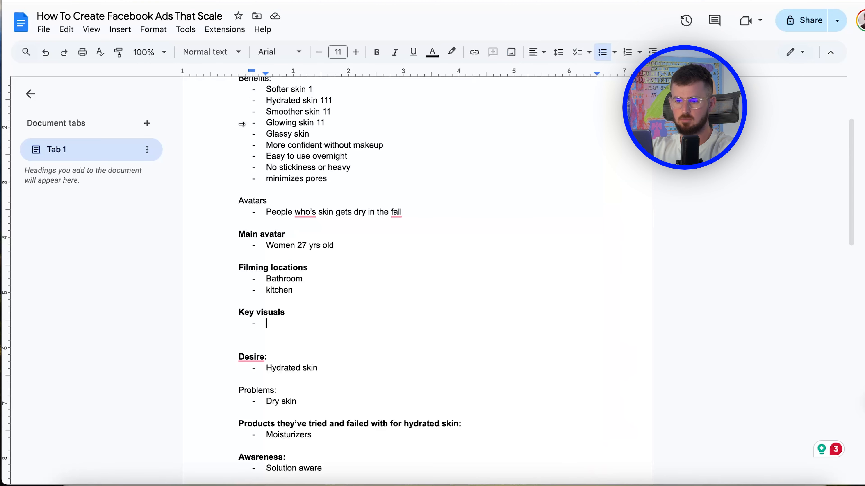
# Enter "Reaction to the mask" and "Showing the skin looking glassy" as the Key visuals bullets
pyautogui.scroll(-5, 470, 357)
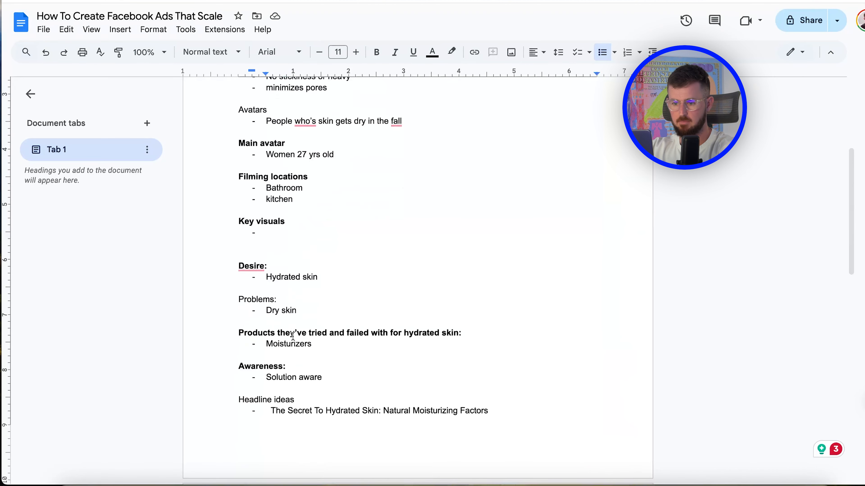
pyautogui.scroll(2, 442, 357)
pyautogui.write('Reaction to the mask')
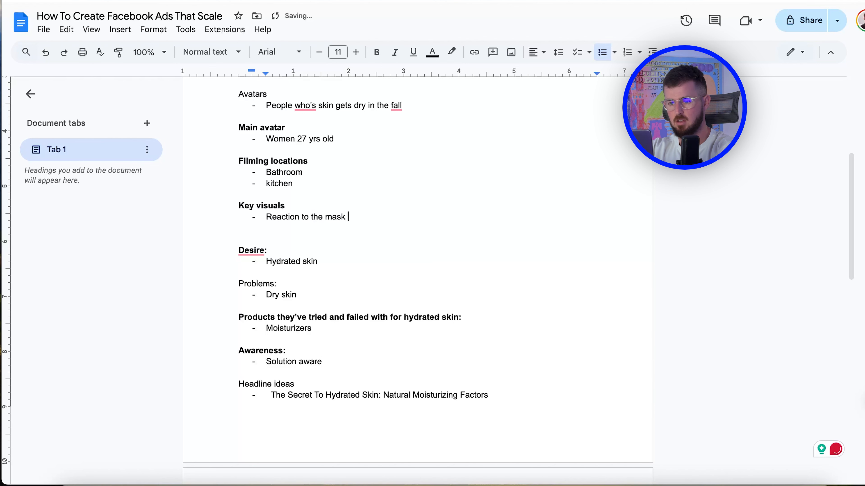
pyautogui.press('Return')
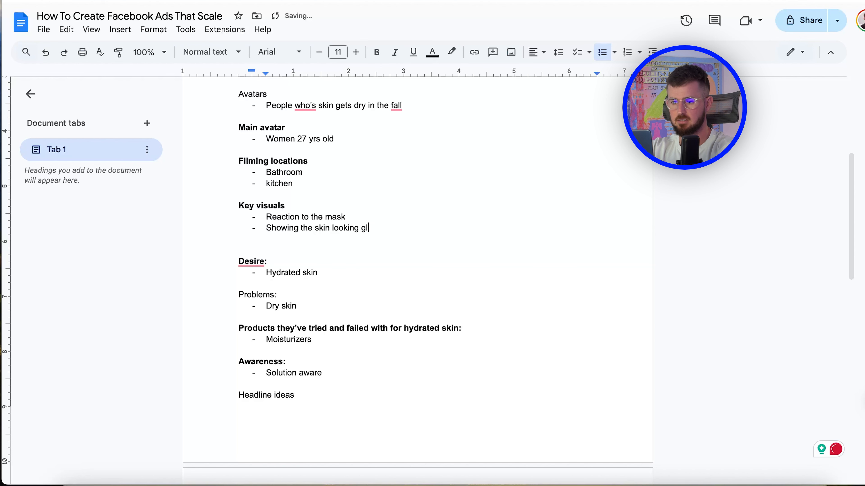
pyautogui.press('Return')
pyautogui.press('Return')
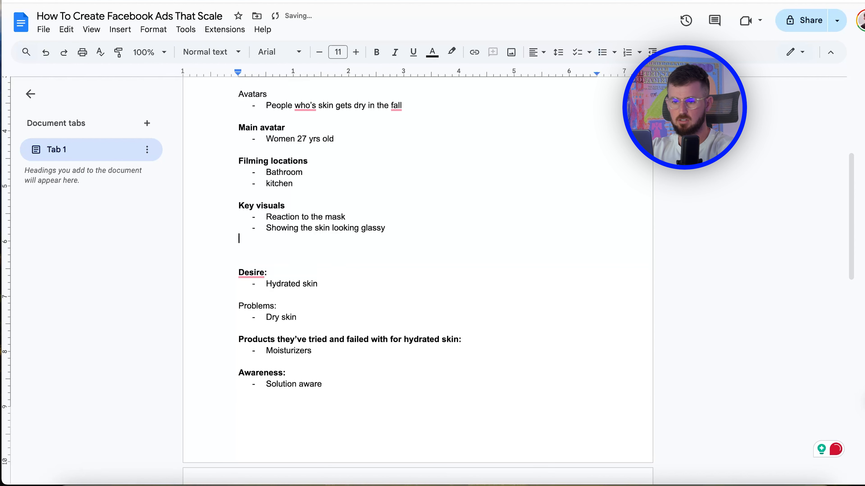
# Add a bold "Inspo" heading below Key visuals with the link to the viral face mask TikTok video as its bullet
pyautogui.press('Return')
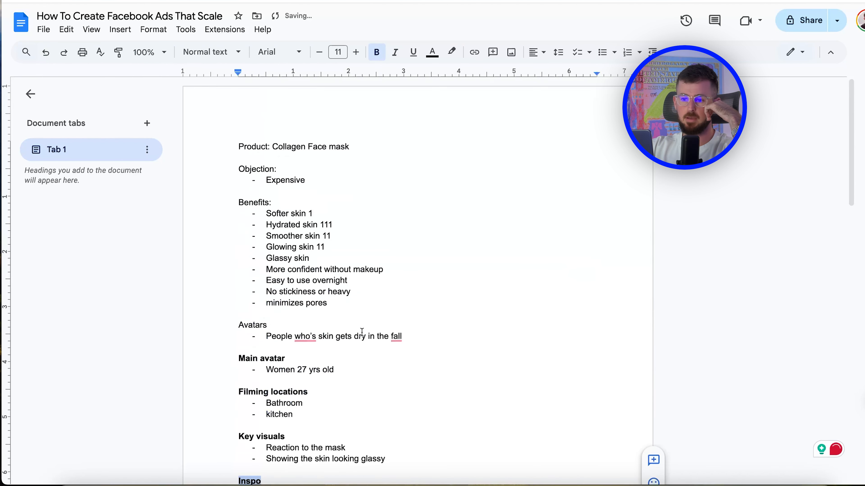
pyautogui.scroll(-10, 361, 332)
pyautogui.scroll(10, 362, 332)
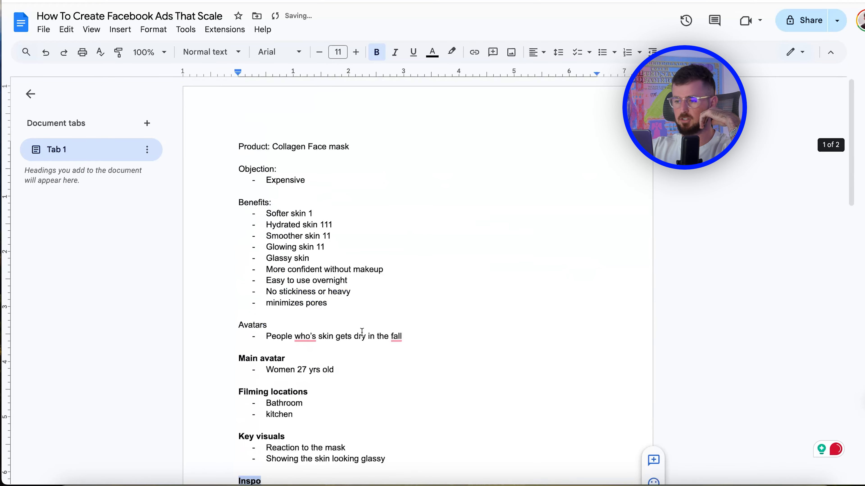
pyautogui.scroll(-9, 362, 332)
pyautogui.scroll(9, 361, 330)
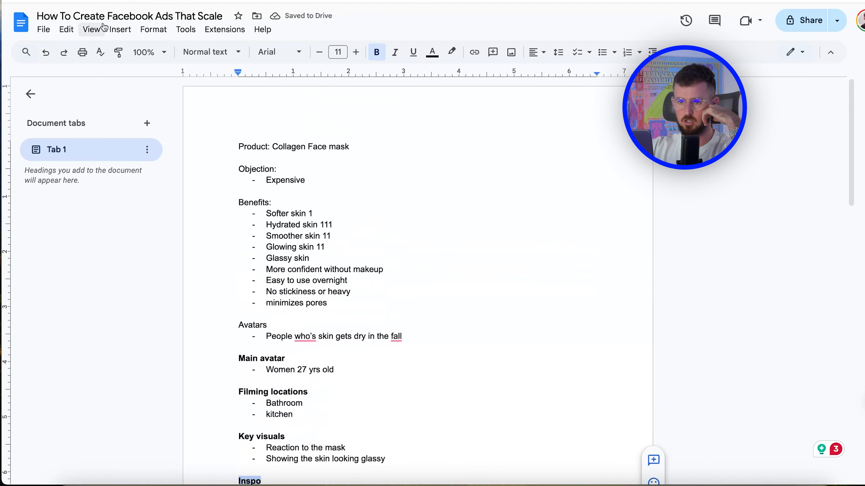
pyautogui.scroll(-2, 437, 322)
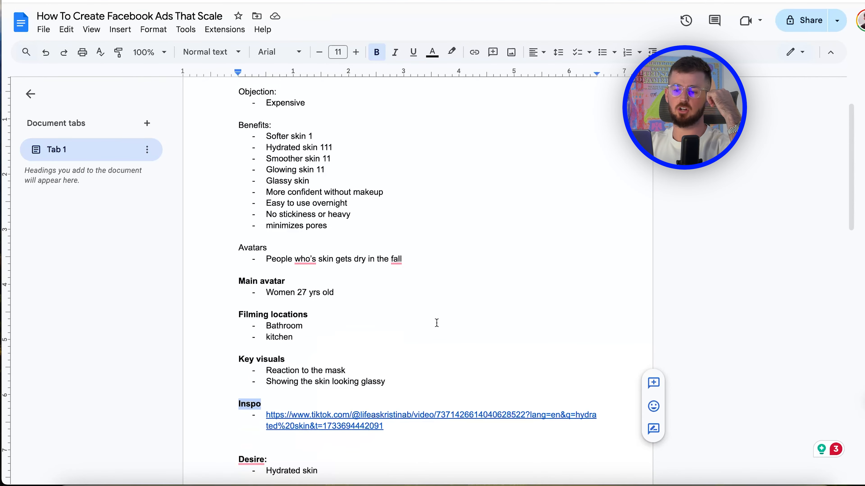
# Return to the viral face mask video on TikTok and move on to the one about The Ordinary products
pyautogui.scroll(-3, 437, 323)
pyautogui.click(415, 309)
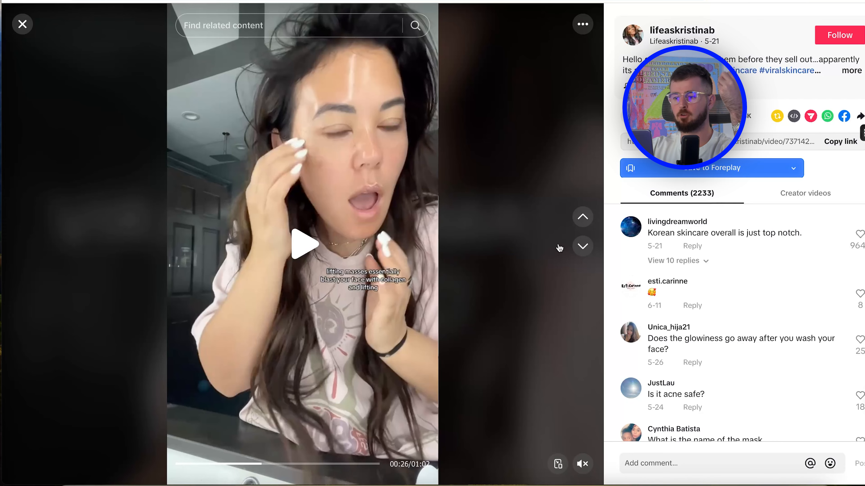
pyautogui.click(581, 248)
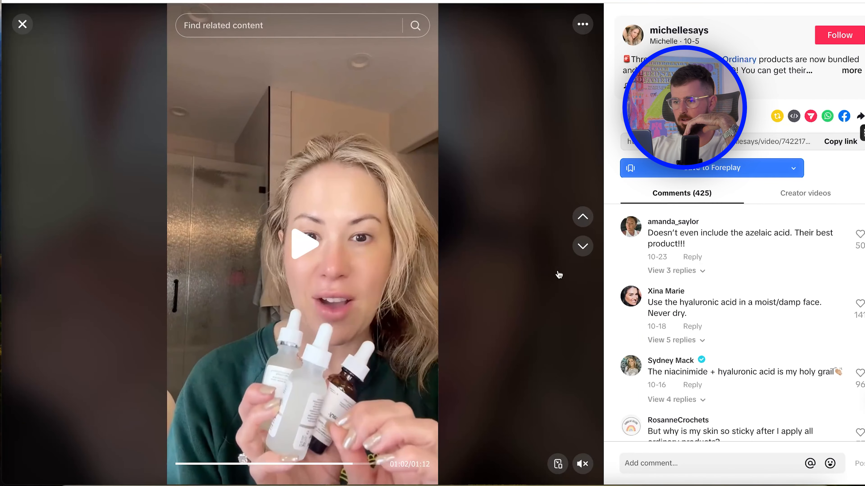
# Move on through the TikTok videos, skip ahead in the eczema cream one, and pause the collagen mask video that follows it
pyautogui.click(582, 248)
pyautogui.click(583, 245)
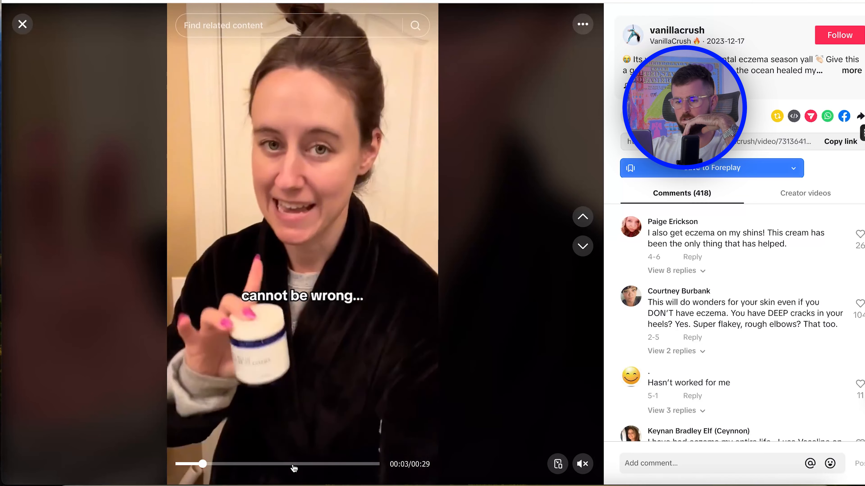
pyautogui.click(289, 464)
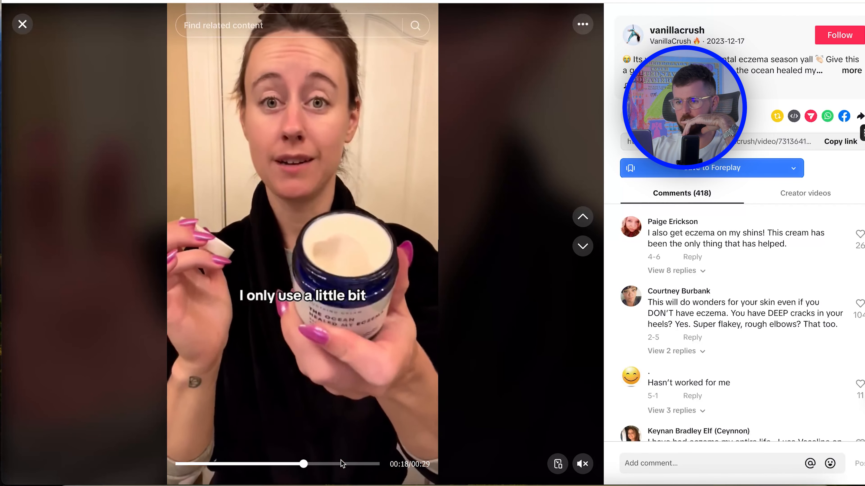
pyautogui.click(582, 246)
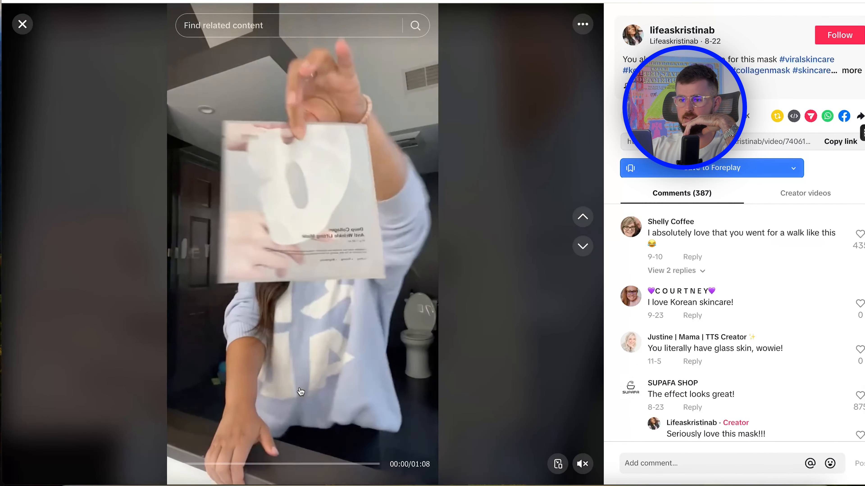
pyautogui.click(301, 391)
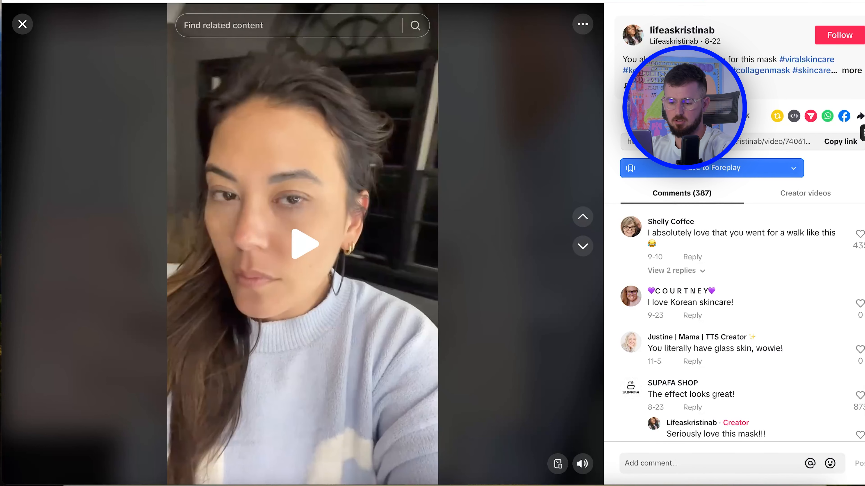
# Search Google for "tiktok downloader" in a new browser tab
pyautogui.hotkey('ctrl', 't')
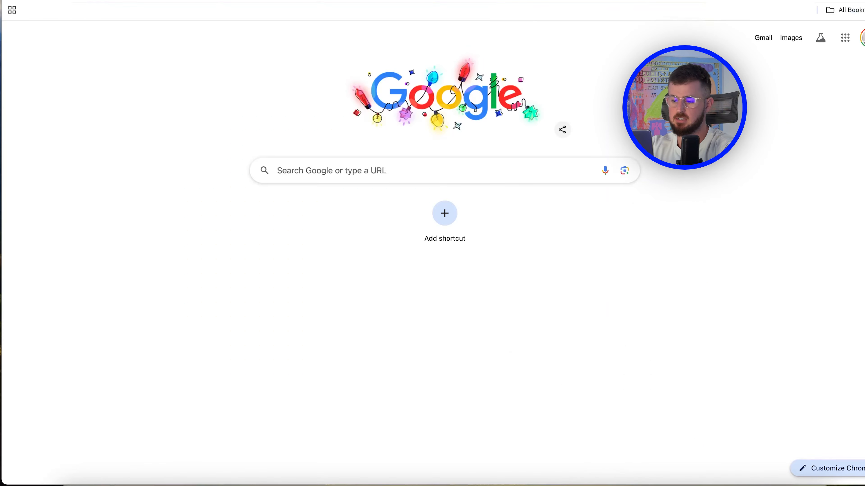
pyautogui.write('tik')
pyautogui.press('Down')
pyautogui.press('Down')
pyautogui.press('Down')
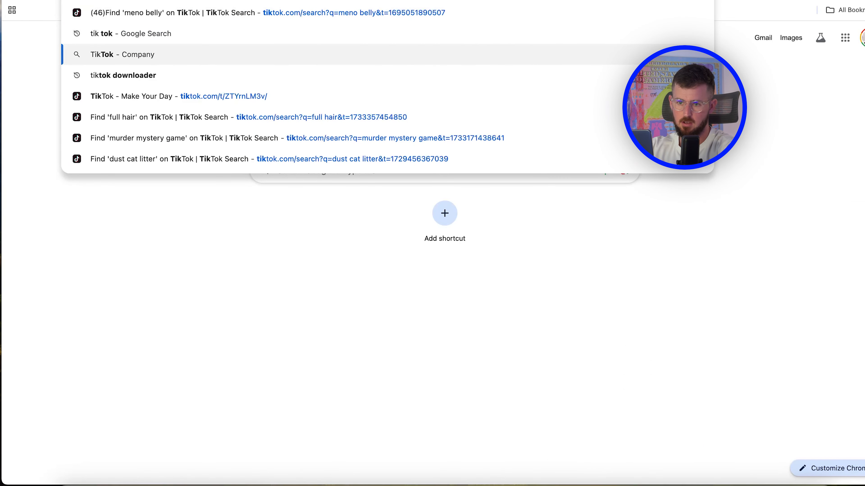
pyautogui.press('Return')
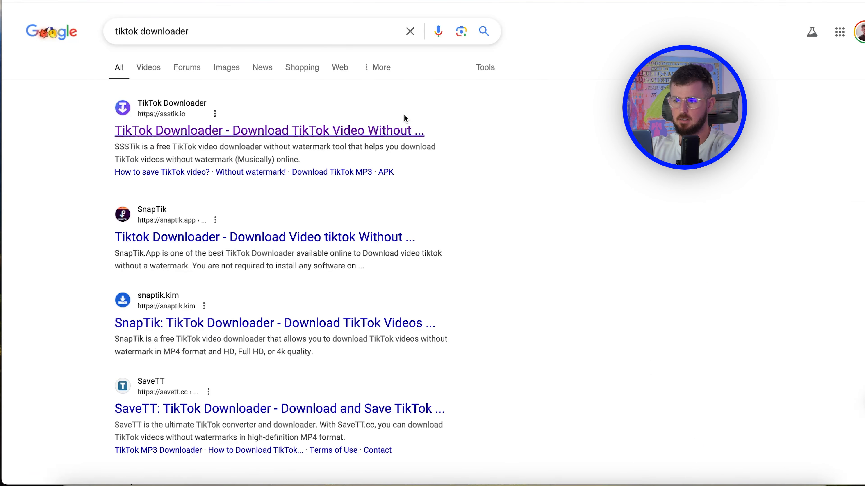
# Open the SSSTIK TikTok Downloader and submit the copied video link to get its download options
pyautogui.click(405, 120)
pyautogui.hotkey('ctrl', 'v')
pyautogui.press('Return')
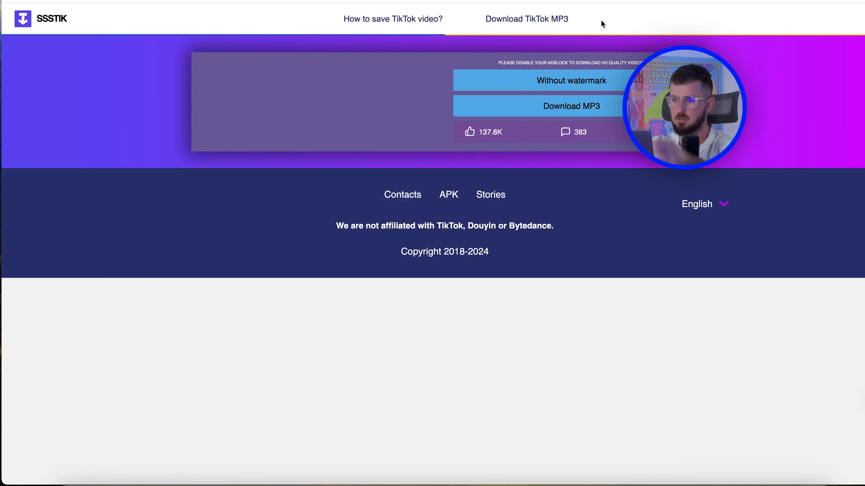
pyautogui.click(564, 106)
pyautogui.click(509, 244)
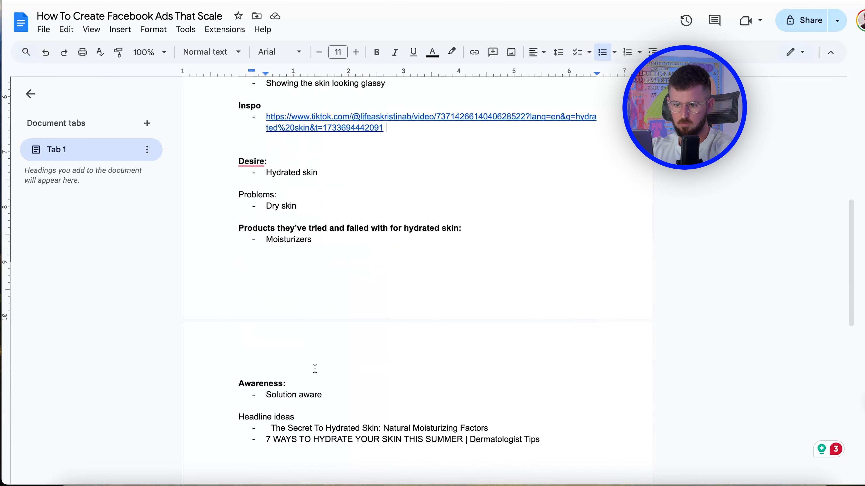
# Review the research document from Desire to Headline ideas, focusing on the products tried and failed section and its Moisturizers bullet
pyautogui.scroll(-1, 314, 369)
pyautogui.scroll(-3, 315, 369)
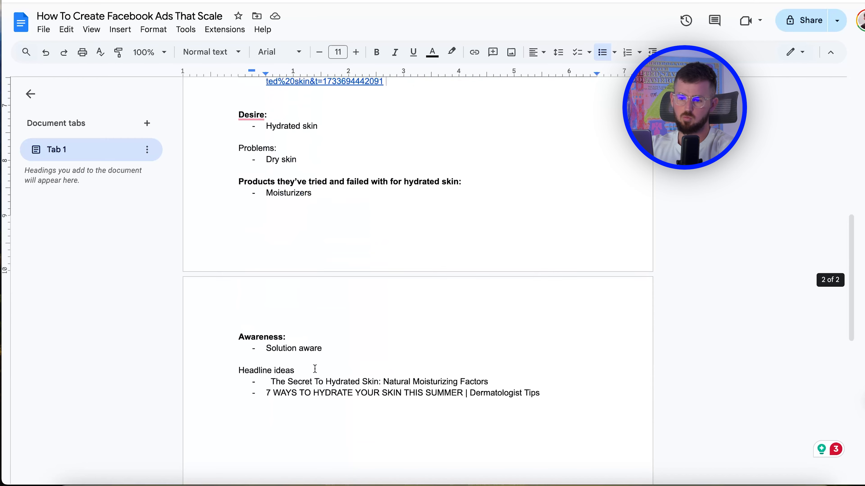
pyautogui.click(548, 352)
pyautogui.scroll(5, 548, 352)
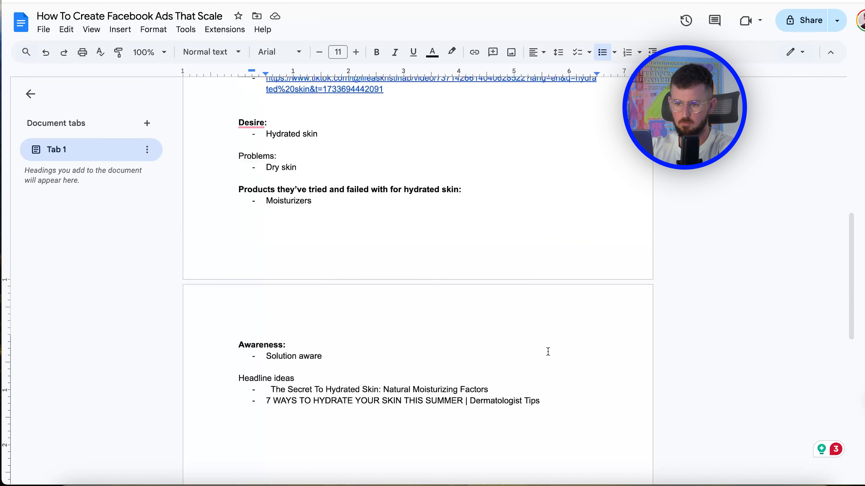
pyautogui.moveTo(227, 226); pyautogui.dragTo(485, 227)
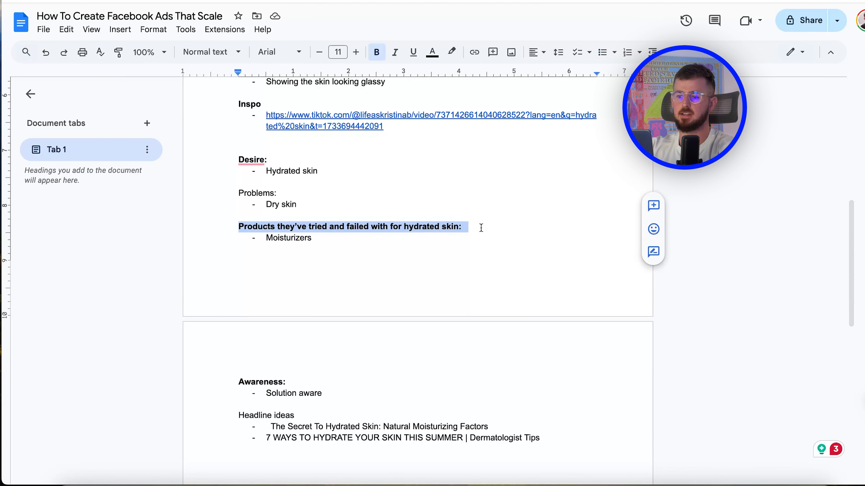
pyautogui.click(356, 237)
pyautogui.moveTo(320, 237); pyautogui.dragTo(260, 244)
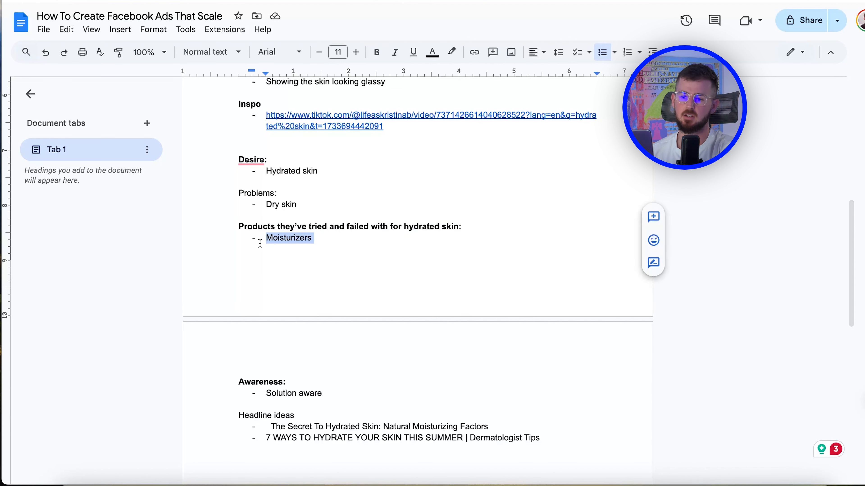
pyautogui.click(318, 238)
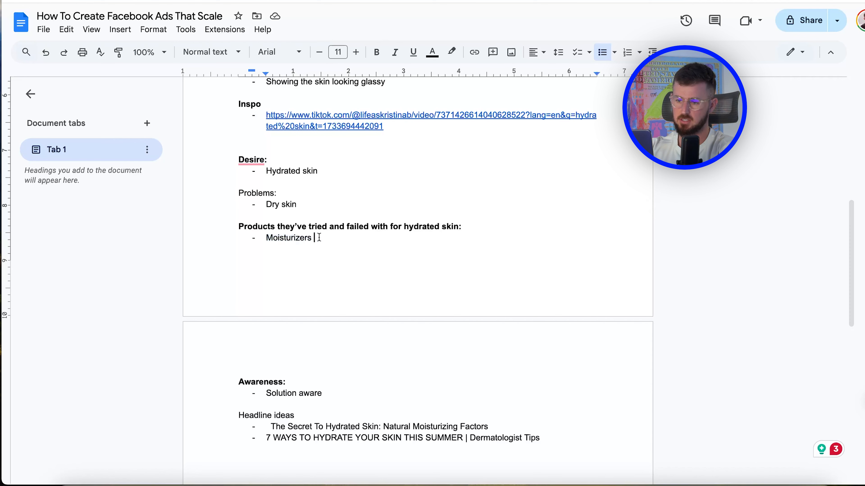
pyautogui.moveTo(328, 237); pyautogui.dragTo(228, 238)
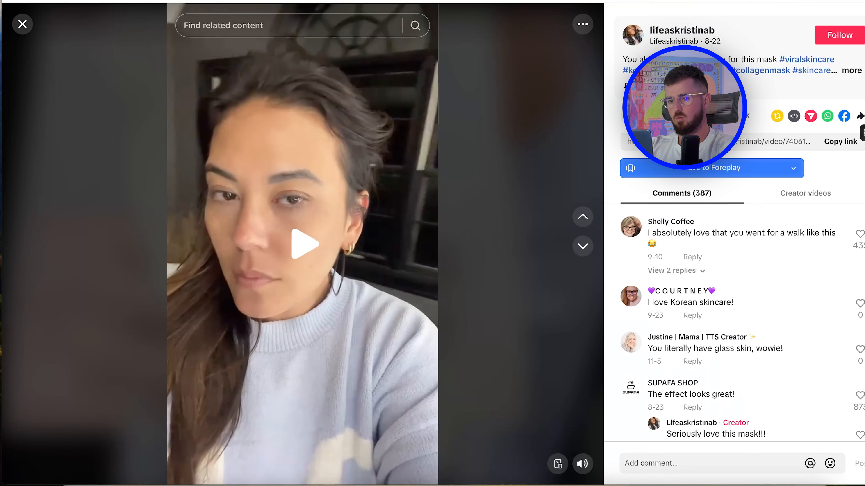
# Close the collagen mask video on TikTok and browse the "hydrated skin" search results
pyautogui.click(22, 24)
pyautogui.scroll(-15, 362, 319)
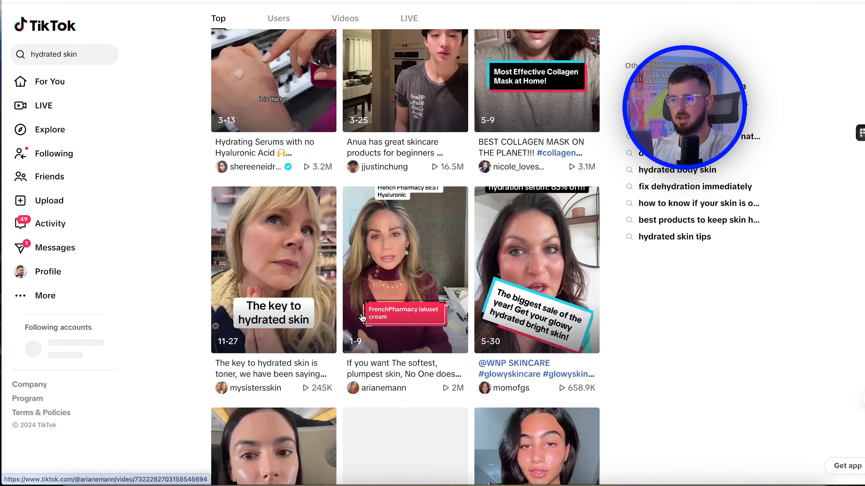
pyautogui.scroll(10, 362, 318)
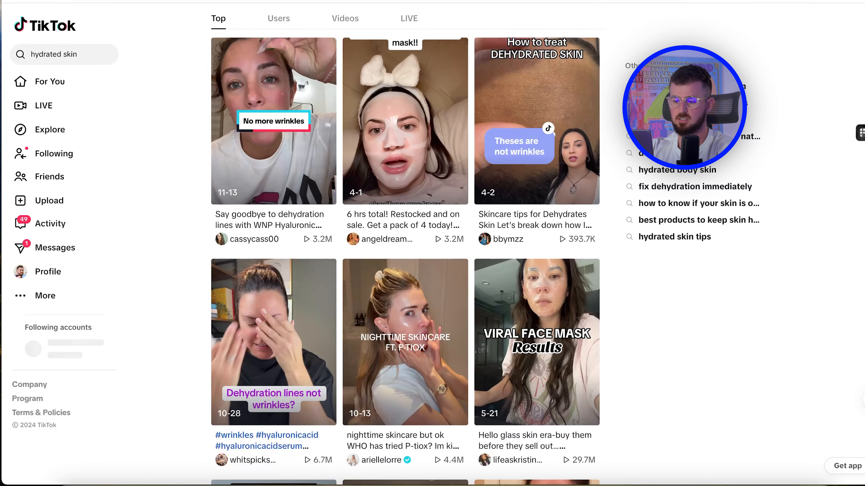
# Search Google for "moisturizer not hydrating skin"
pyautogui.press('super+l')
pyautogui.write('m')
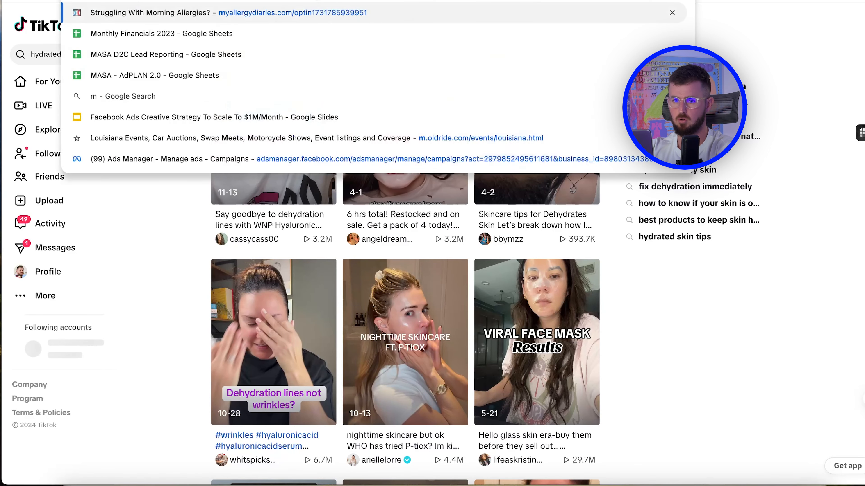
pyautogui.write('oistu')
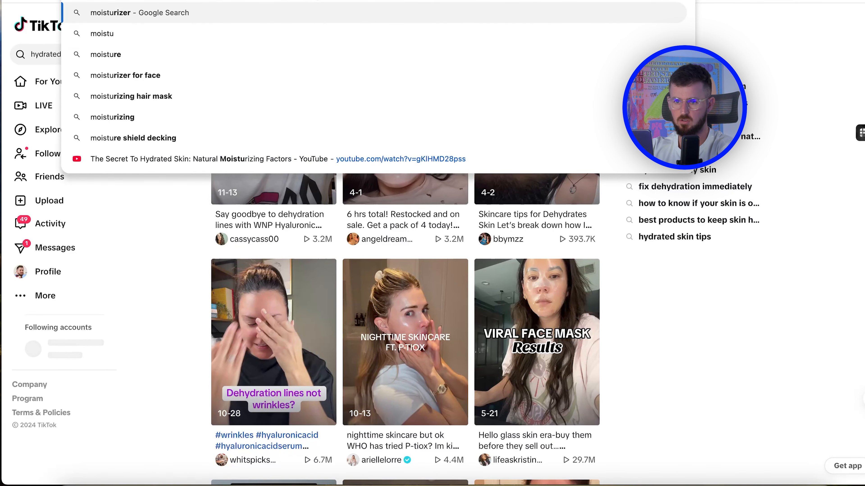
pyautogui.write('rizer not hydrating skin')
pyautogui.press('Return')
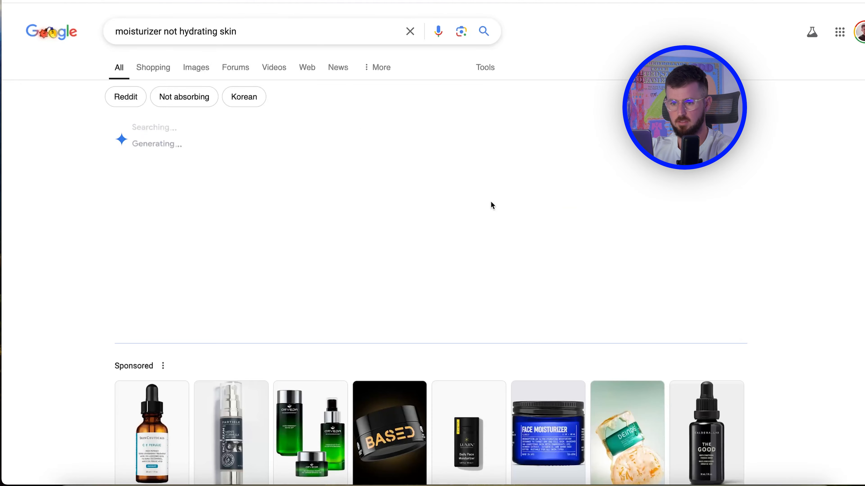
# Skim the AI Overview and the sponsored products in the moisturizer search results
pyautogui.scroll(-10, 390, 337)
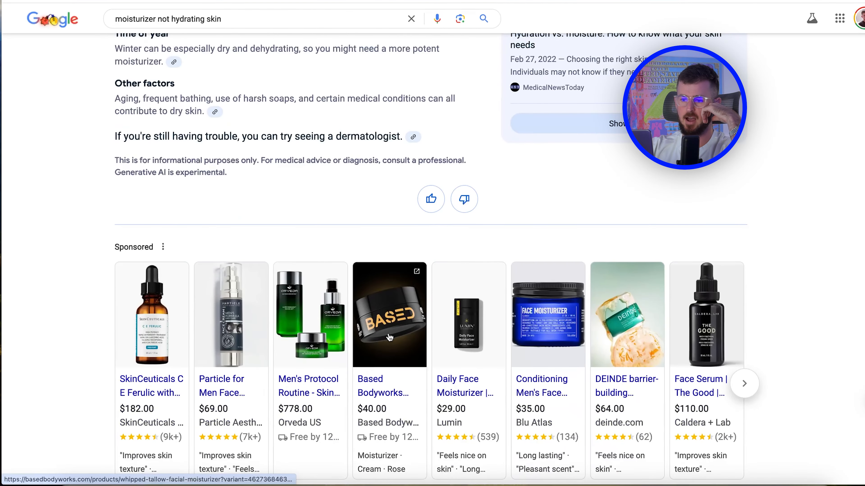
pyautogui.scroll(10, 390, 337)
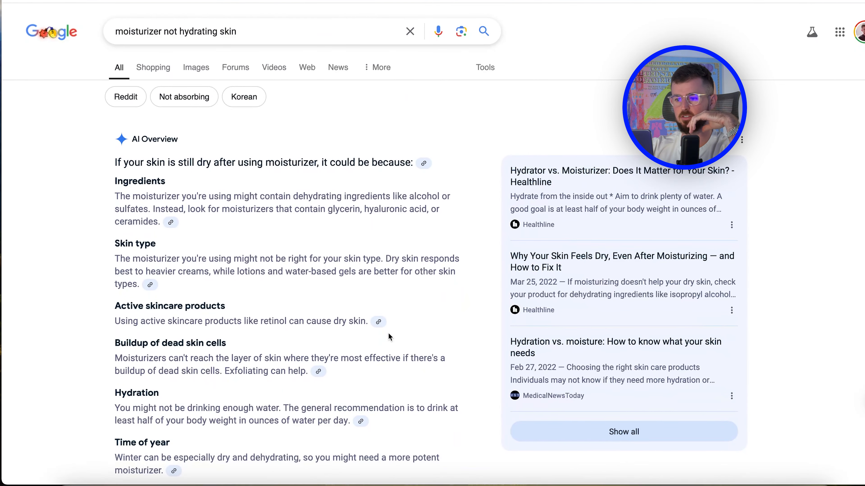
pyautogui.scroll(-10, 390, 337)
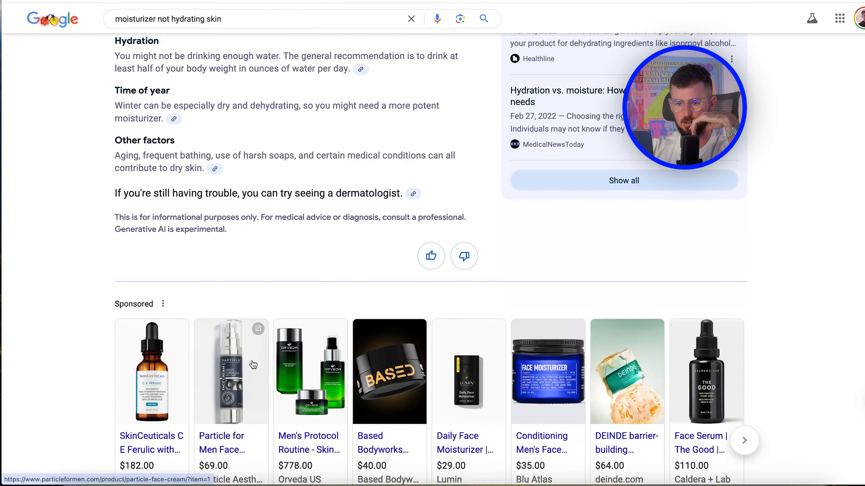
pyautogui.scroll(10, 253, 364)
pyautogui.scroll(-7, 253, 364)
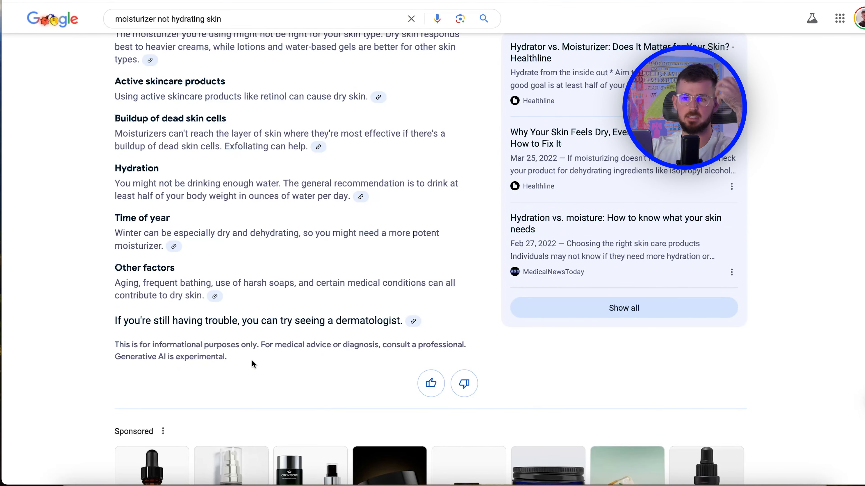
pyautogui.scroll(5, 358, 206)
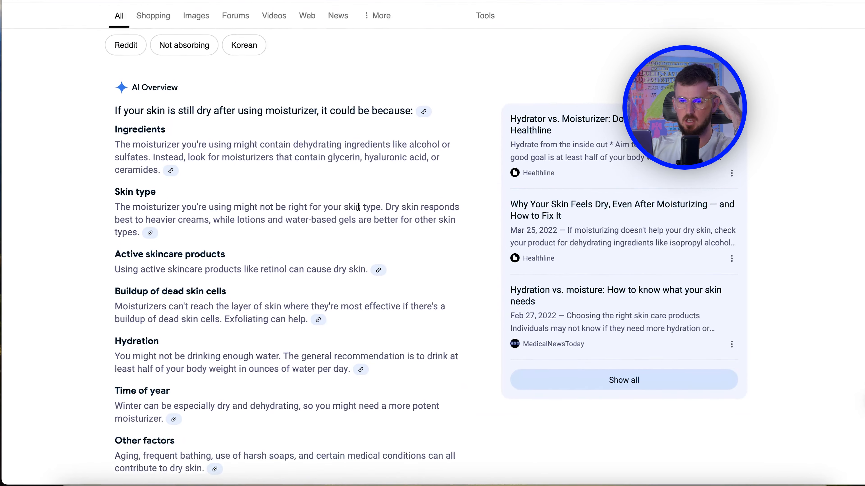
pyautogui.scroll(1, 358, 206)
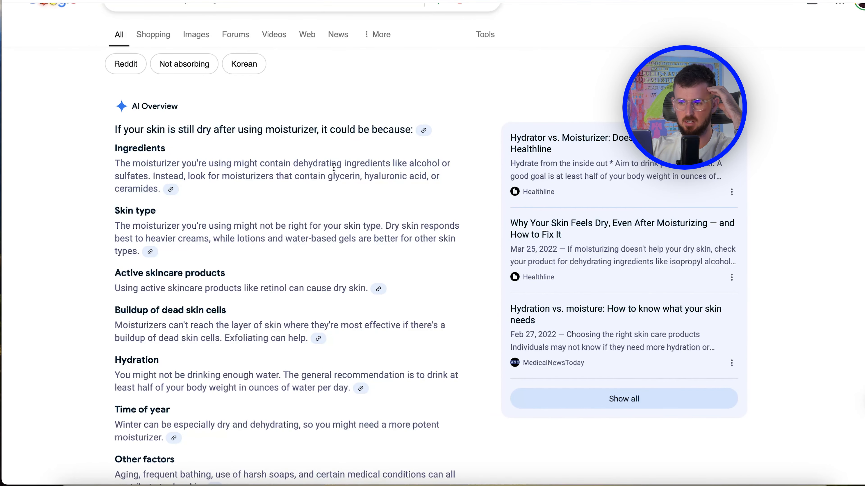
# Read the AI Overview's reasons for dry skin after moisturizing, covering ingredients, skin type, active skincare products, dead skin buildup, hydration and time of year
pyautogui.moveTo(294, 163); pyautogui.dragTo(320, 175)
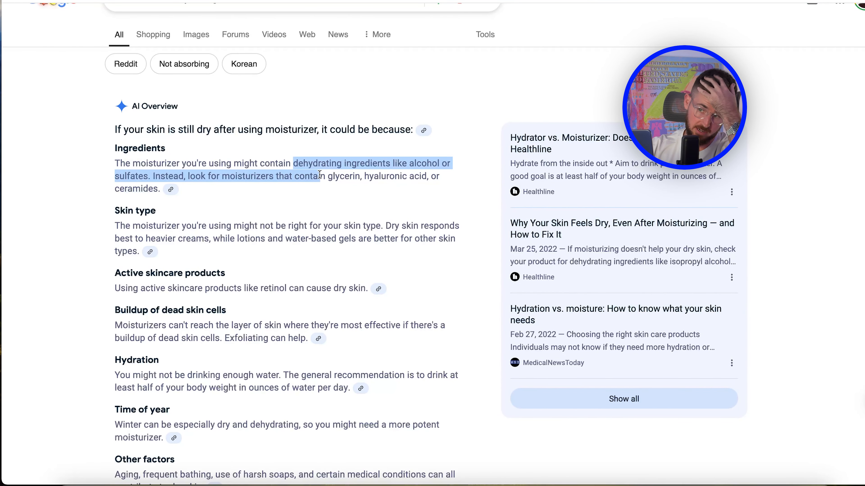
pyautogui.scroll(-2, 315, 211)
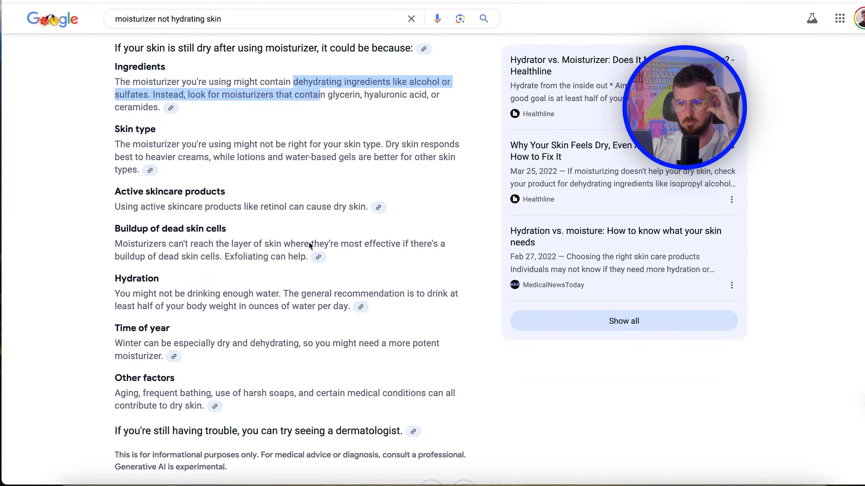
pyautogui.click(230, 170)
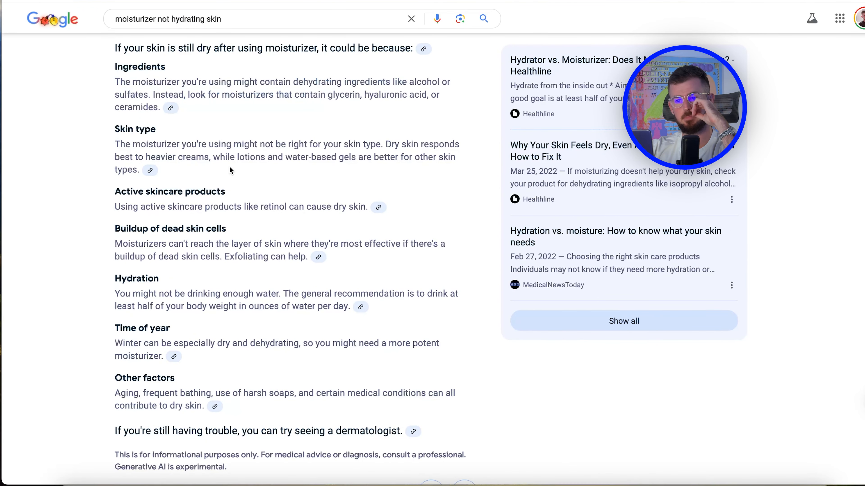
pyautogui.scroll(-1, 244, 153)
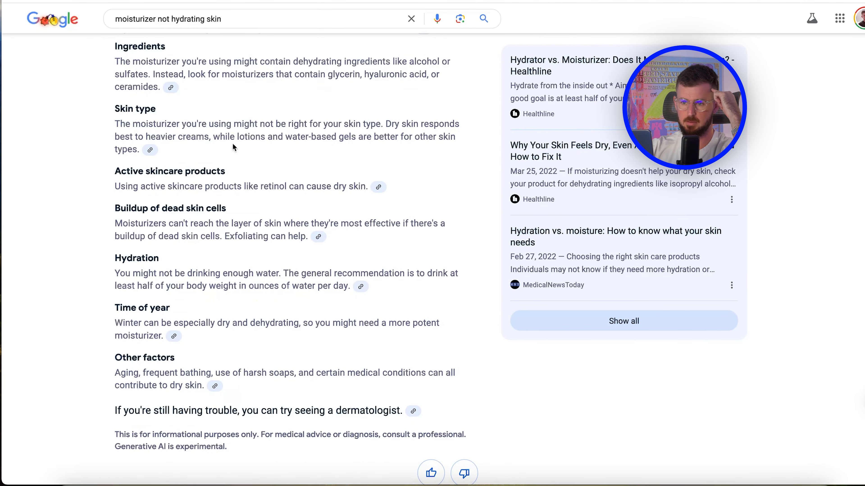
pyautogui.moveTo(219, 137); pyautogui.dragTo(317, 139)
pyautogui.click(312, 161)
pyautogui.scroll(-1, 325, 259)
pyautogui.moveTo(167, 167); pyautogui.dragTo(269, 167)
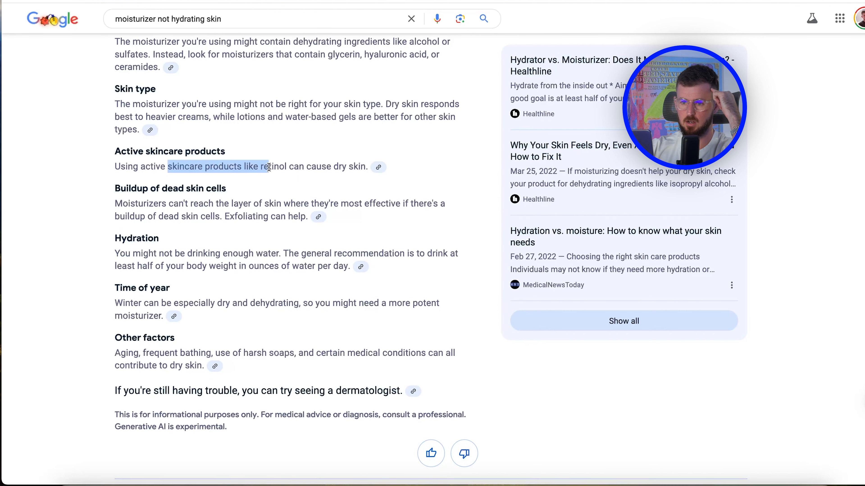
pyautogui.click(174, 168)
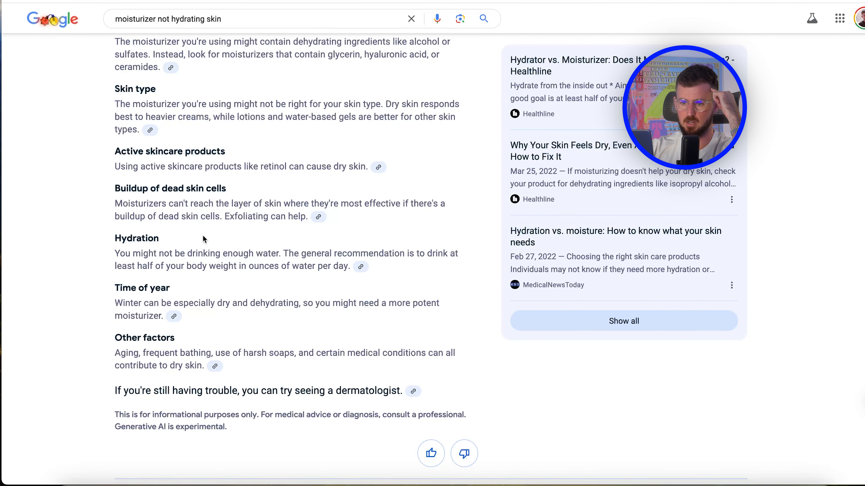
pyautogui.scroll(-4, 311, 326)
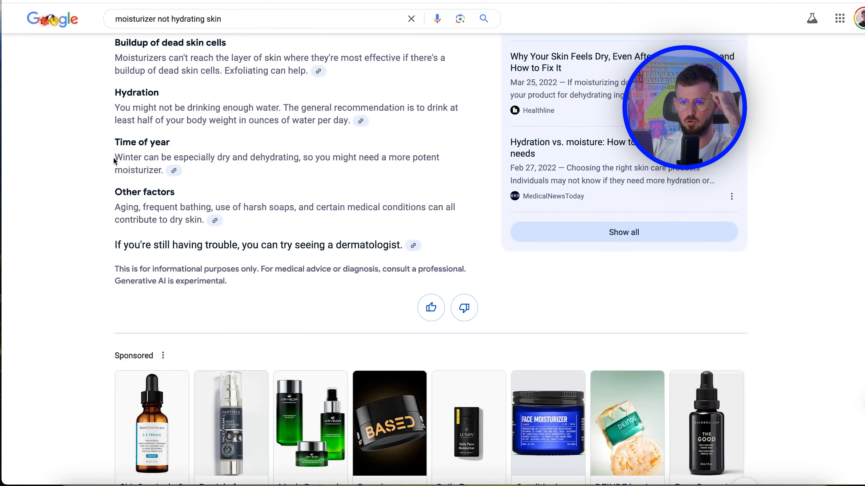
pyautogui.moveTo(115, 158); pyautogui.dragTo(175, 159)
# Switch to the research document in Google Docs and add an "Urgency" heading between the Awareness and Headline ideas sections
pyautogui.hotkey('ctrl', 'Tab')
pyautogui.scroll(1, 404, 403)
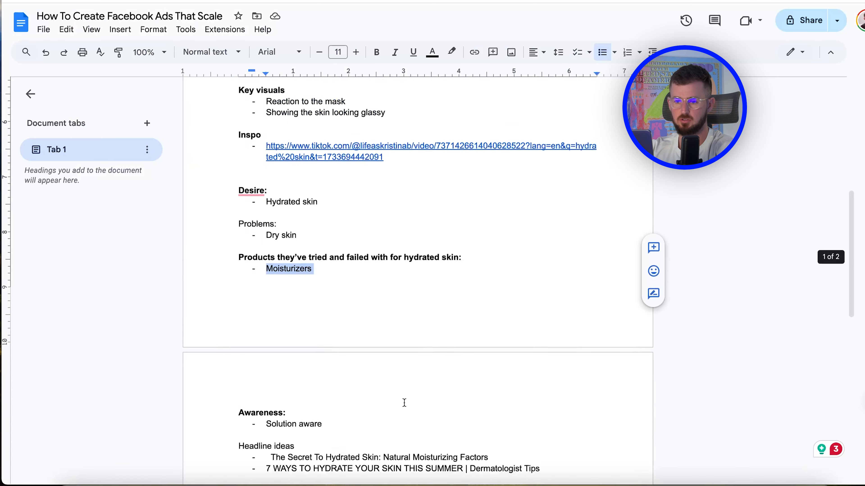
pyautogui.scroll(-4, 404, 403)
pyautogui.click(339, 299)
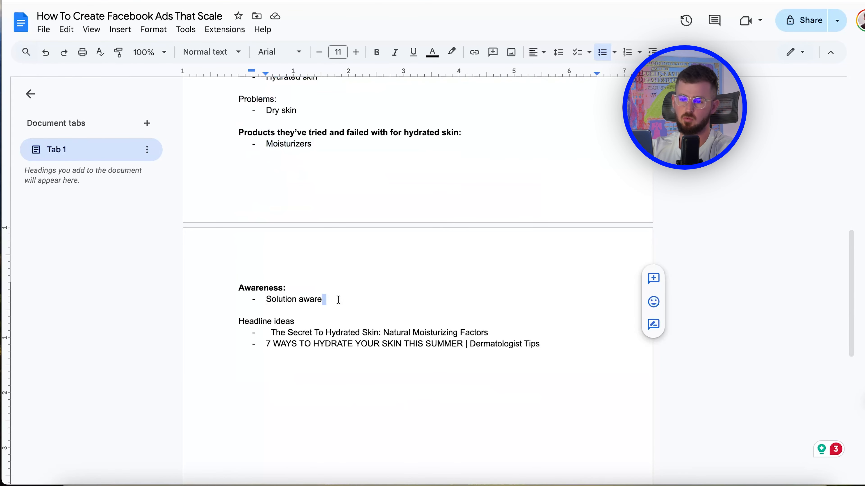
pyautogui.press('Return')
pyautogui.press('Return')
pyautogui.press('Return')
pyautogui.write('Urgency')
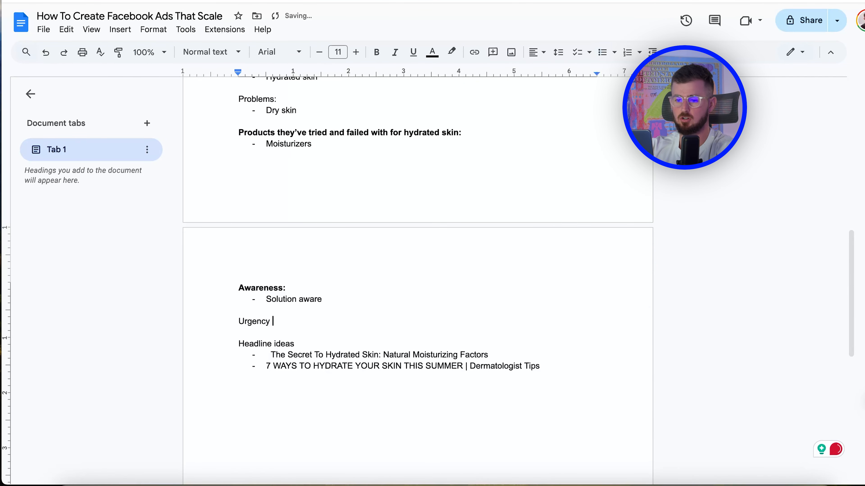
# Make the Urgency heading bold and end it with a colon
pyautogui.moveTo(275, 321); pyautogui.dragTo(235, 321)
pyautogui.hotkey('ctrl', 'b')
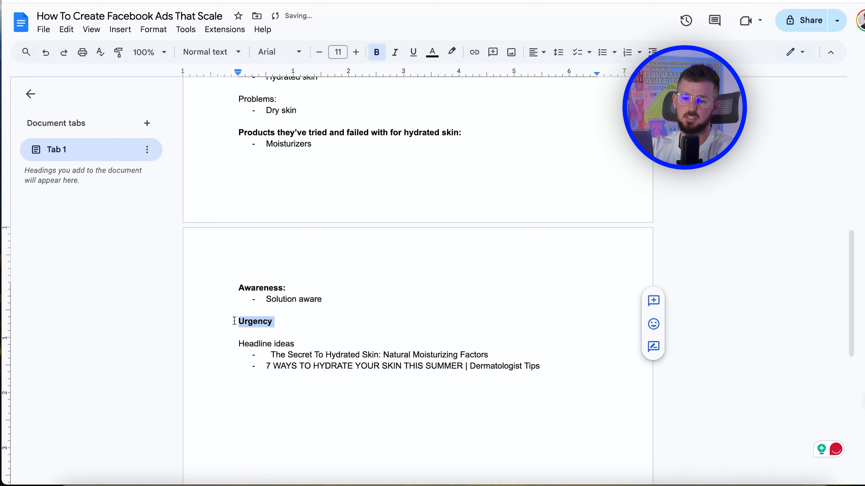
pyautogui.click(293, 322)
pyautogui.press('BackSpace')
pyautogui.write(':')
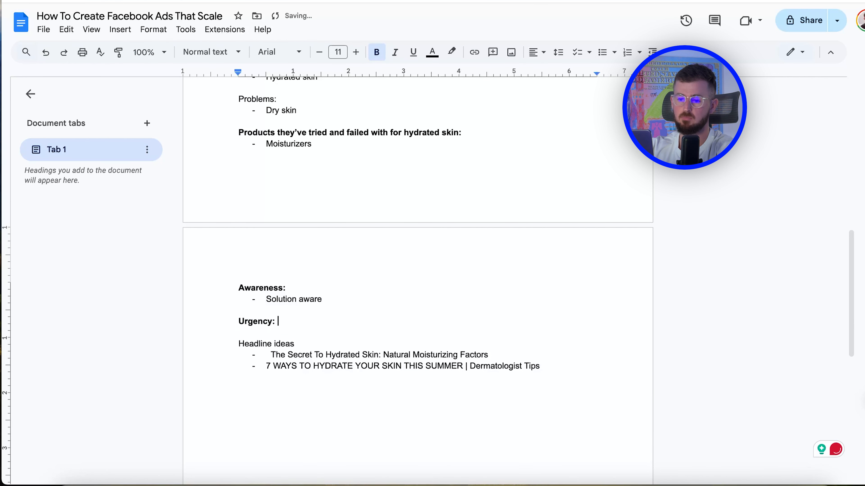
# Add a "Winter" bullet under the Urgency heading
pyautogui.press('Return')
pyautogui.write('-')
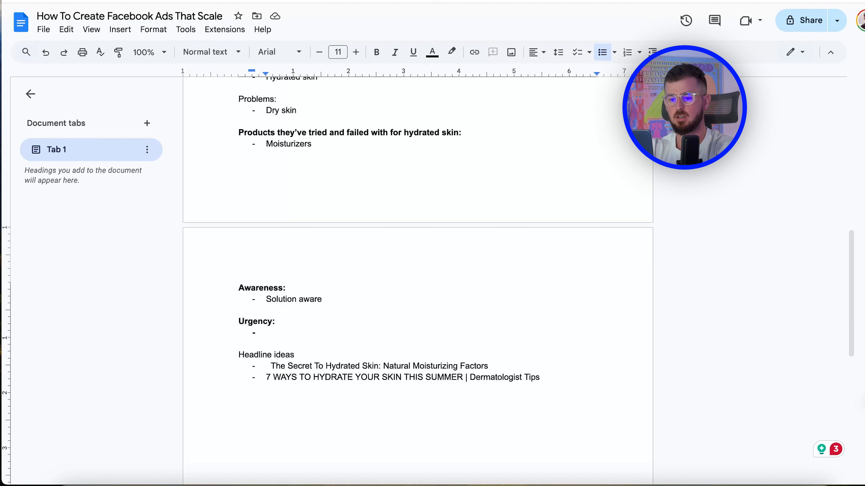
pyautogui.write('F')
pyautogui.press('BackSpace')
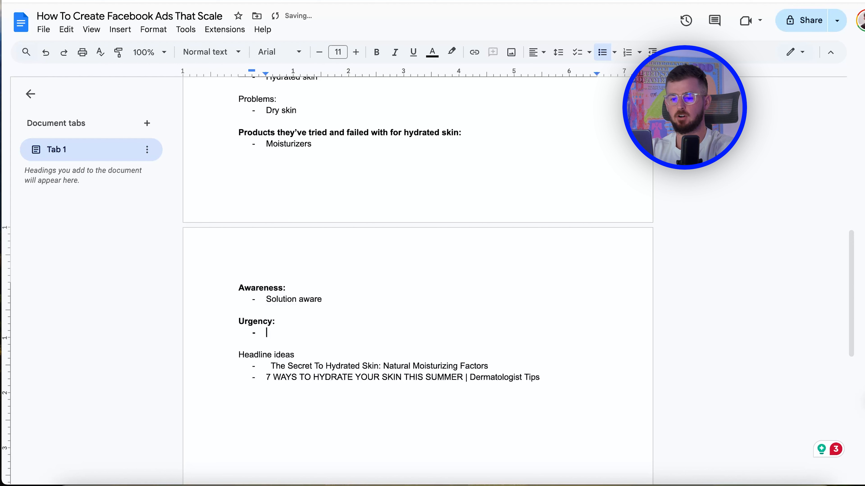
pyautogui.write('Wint')
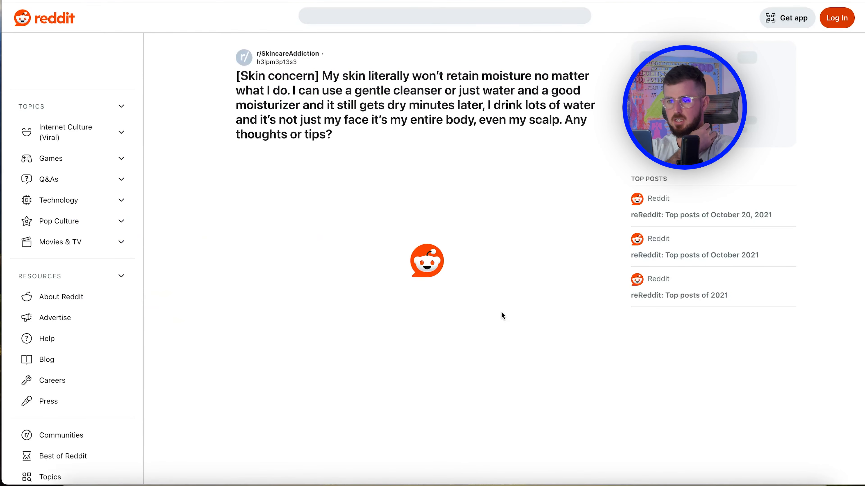
# Read the r/SkincareAddiction Reddit thread about skin that won't retain moisture, including the post's moisturizer complaint and the comments
pyautogui.scroll(-8, 501, 312)
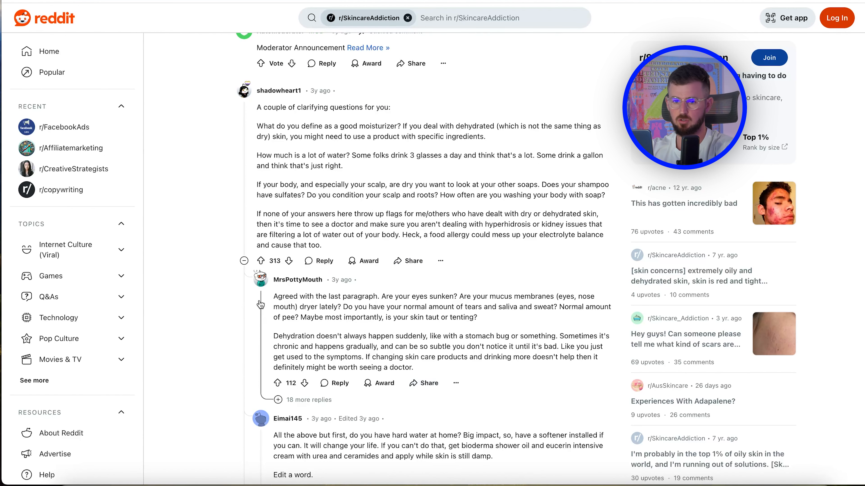
pyautogui.scroll(-8, 197, 238)
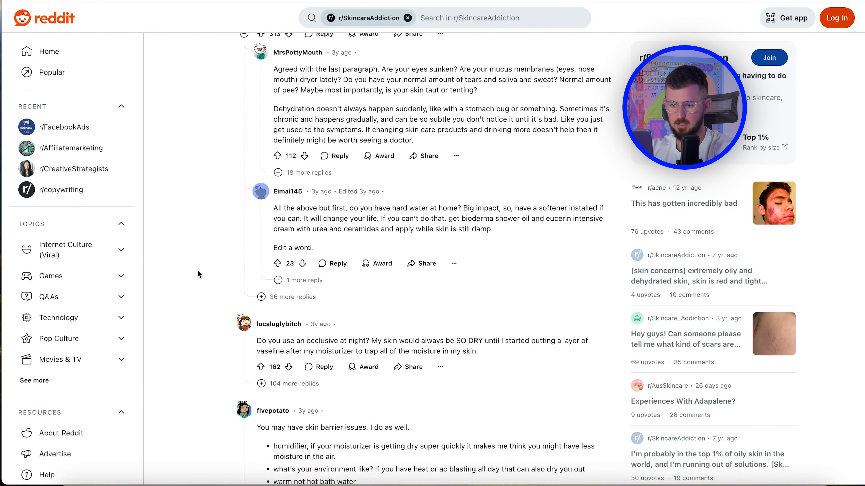
pyautogui.scroll(17, 194, 214)
pyautogui.moveTo(485, 76); pyautogui.dragTo(230, 82)
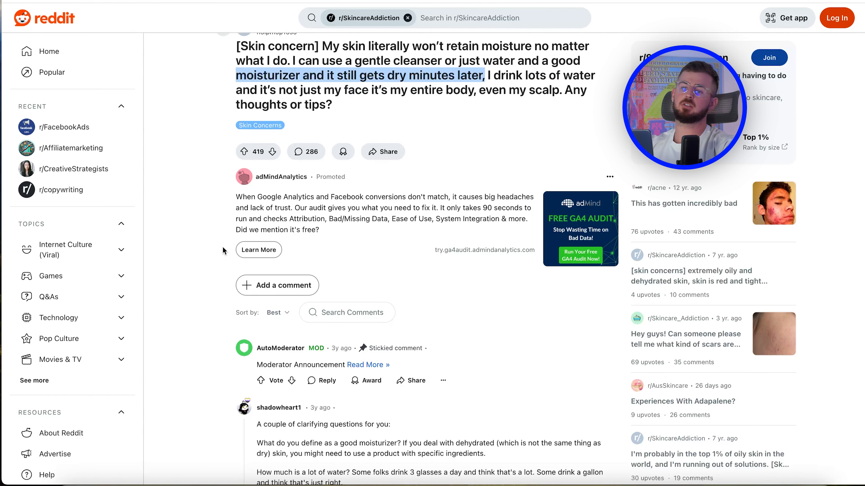
pyautogui.scroll(-15, 200, 302)
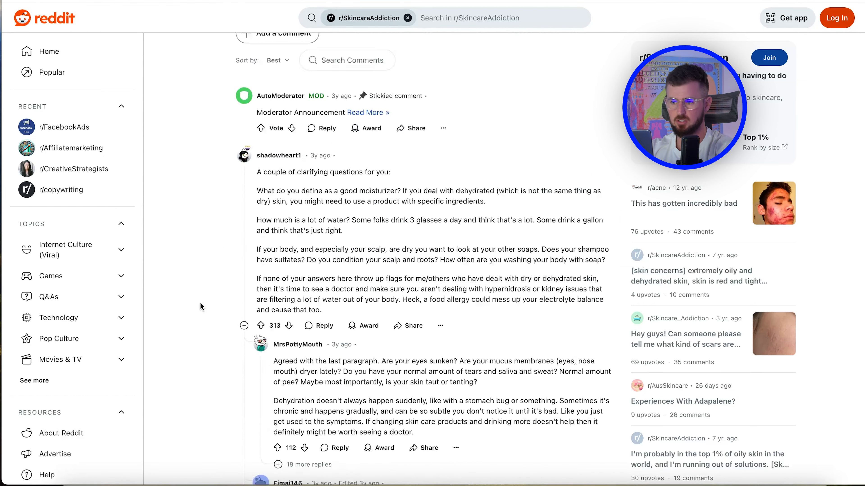
pyautogui.scroll(-10, 200, 303)
pyautogui.scroll(11, 199, 302)
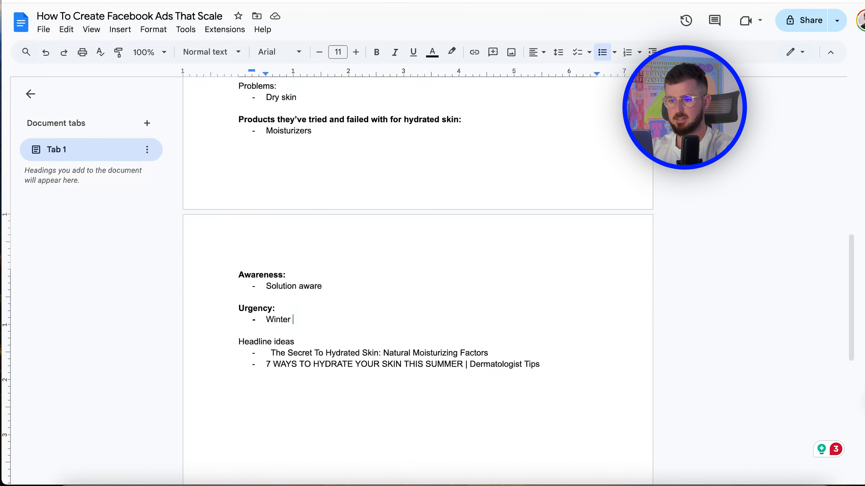
# Add "How to get hydrated without moisturizers" as a new bullet under Headline ideas in the research document
pyautogui.press('Return')
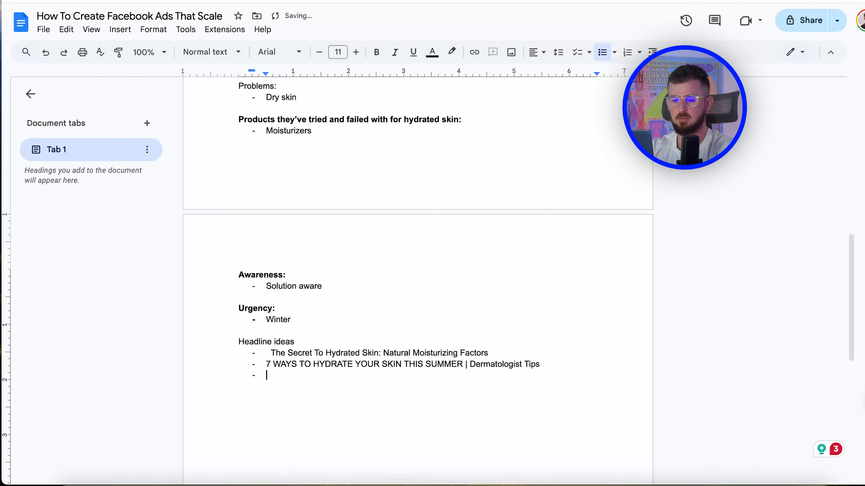
pyautogui.write('How to get hyd')
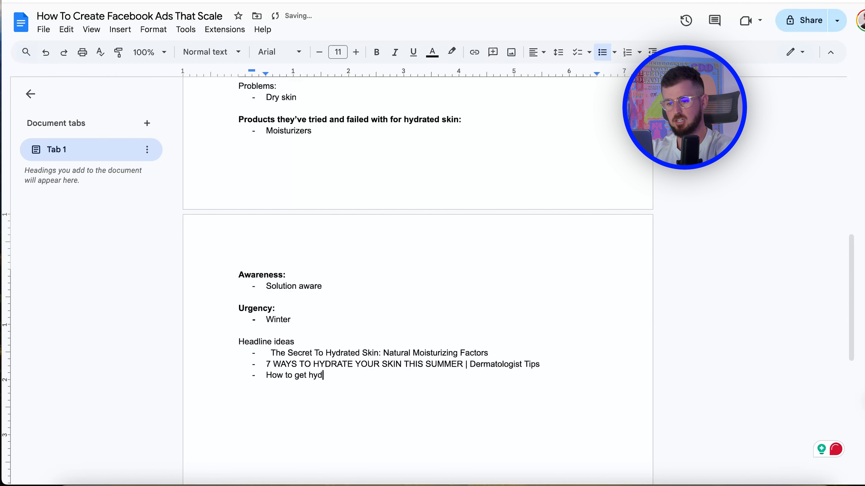
pyautogui.write('rated without')
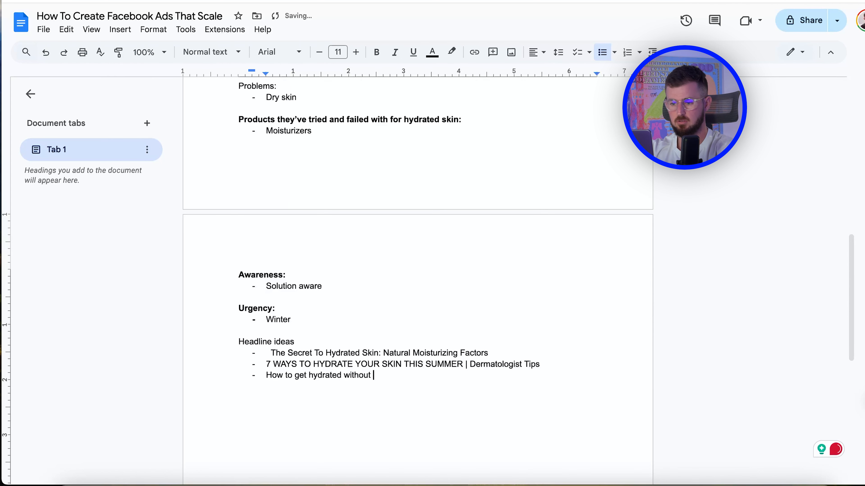
pyautogui.write(' mosi')
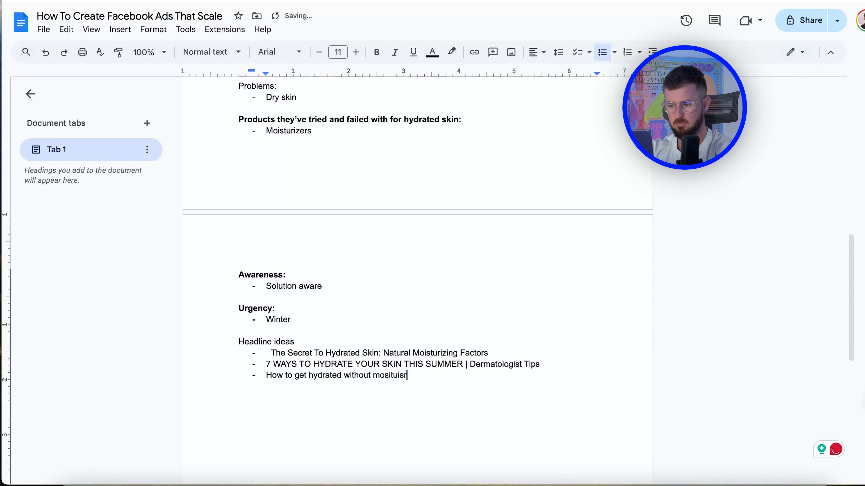
pyautogui.write('tuisr')
pyautogui.press('Return')
# Review the research notes from the main avatar through the headline ideas
pyautogui.scroll(6, 427, 341)
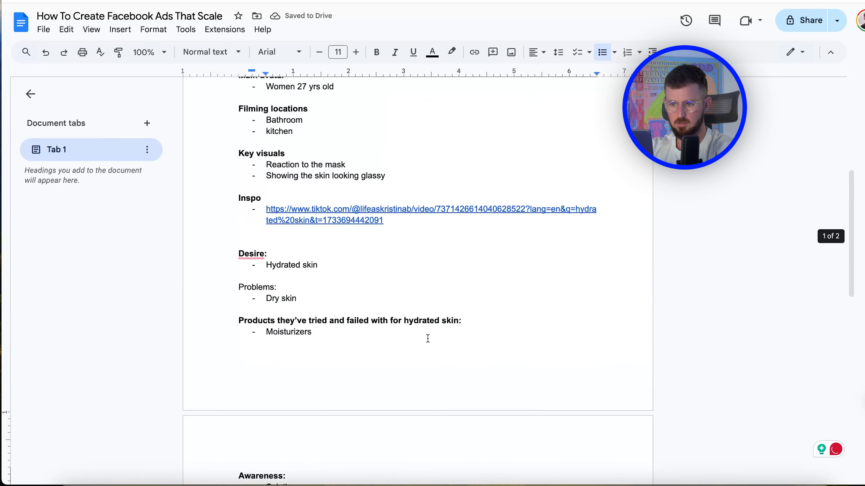
pyautogui.scroll(-7, 428, 340)
pyautogui.scroll(8, 427, 340)
pyautogui.scroll(7, 427, 340)
pyautogui.scroll(-12, 427, 340)
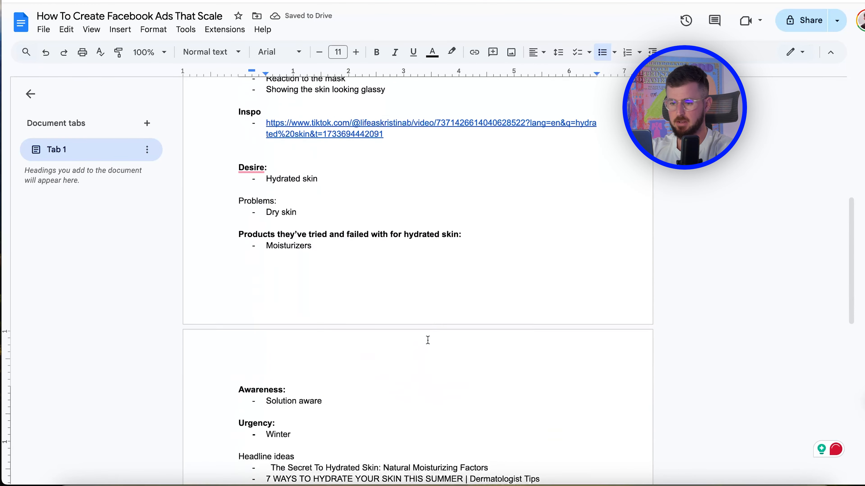
pyautogui.click(446, 339)
pyautogui.press('Return')
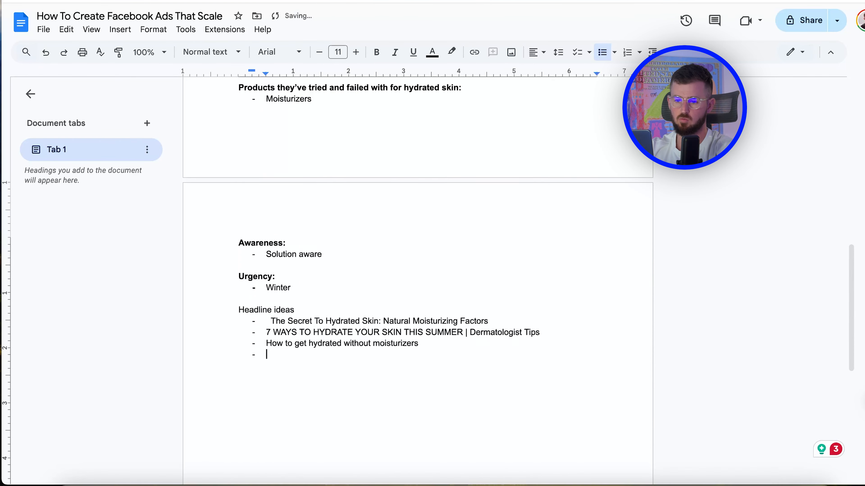
pyautogui.press('BackSpace')
# Switch to Claude and begin a prompt with "My ideal customer is a 27 year old woman."
pyautogui.press('super+Tab')
pyautogui.write('d')
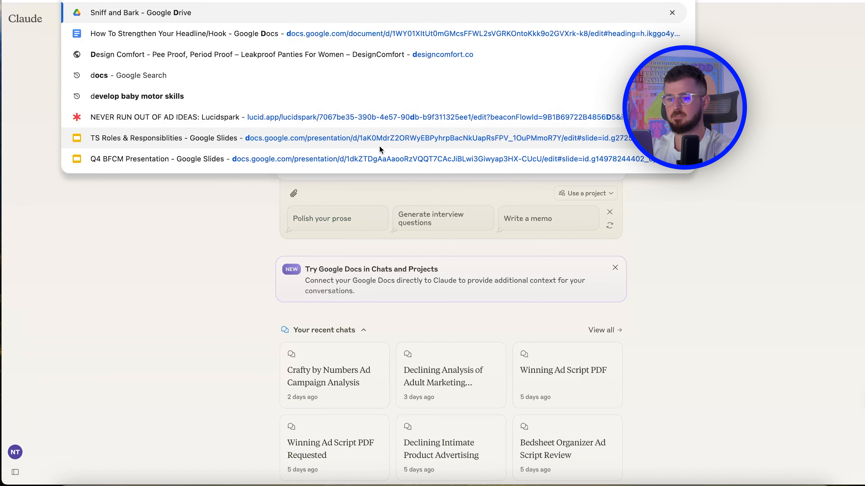
pyautogui.click(363, 129)
pyautogui.write('d')
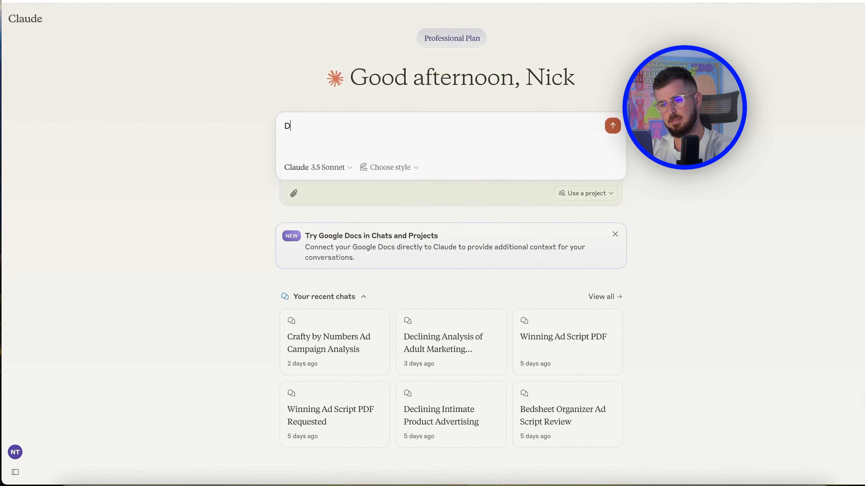
pyautogui.press('BackSpace')
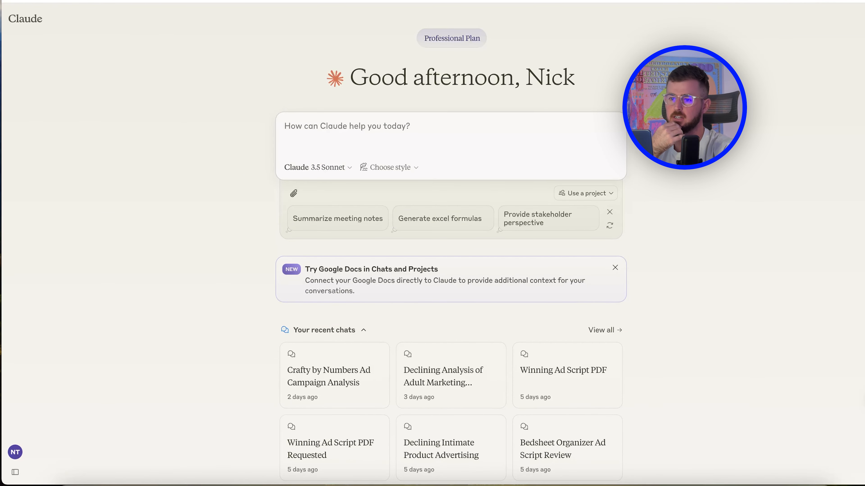
pyautogui.write('My ideal cus')
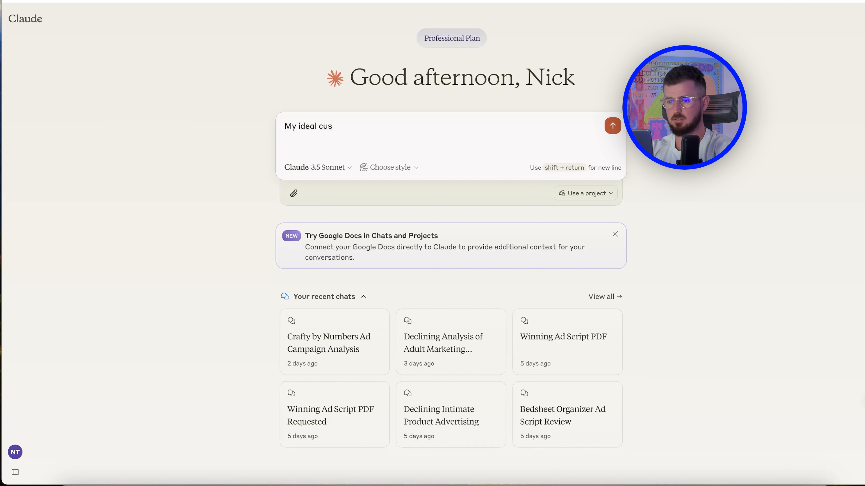
pyautogui.write('tomer is a 2')
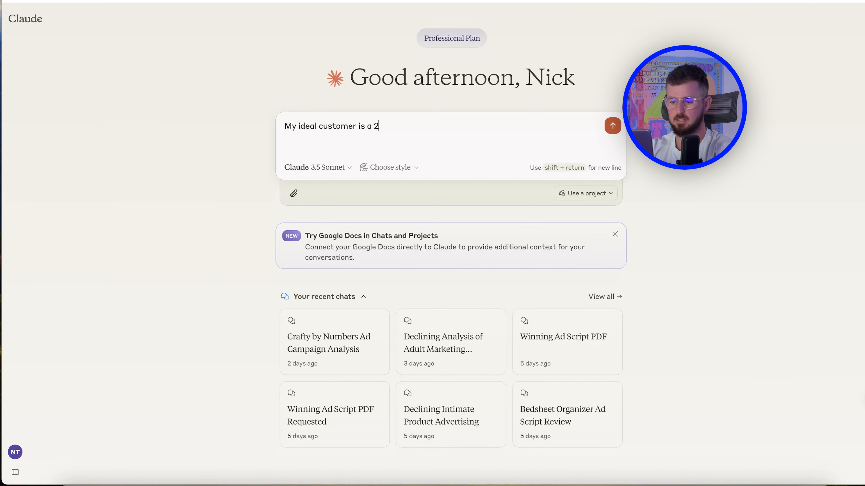
pyautogui.write('7 yrar old ')
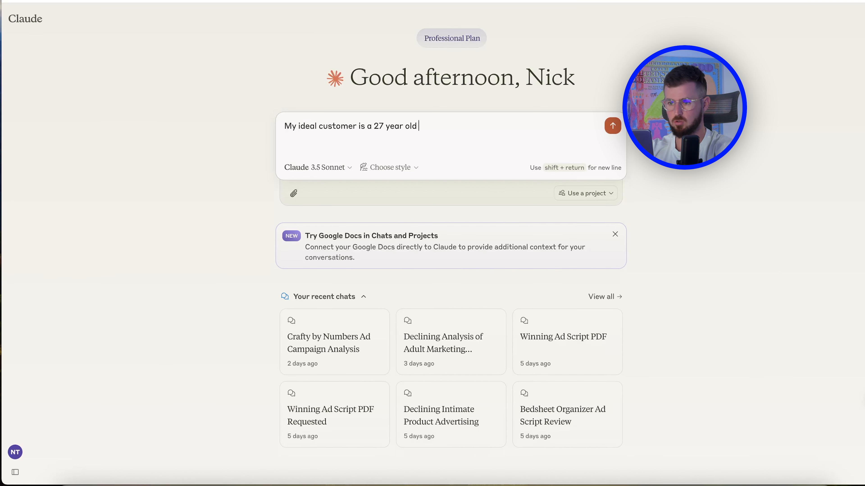
pyautogui.write('women')
pyautogui.press('BackSpace')
pyautogui.press('BackSpace')
pyautogui.press('BackSpace')
pyautogui.write('an. She curre')
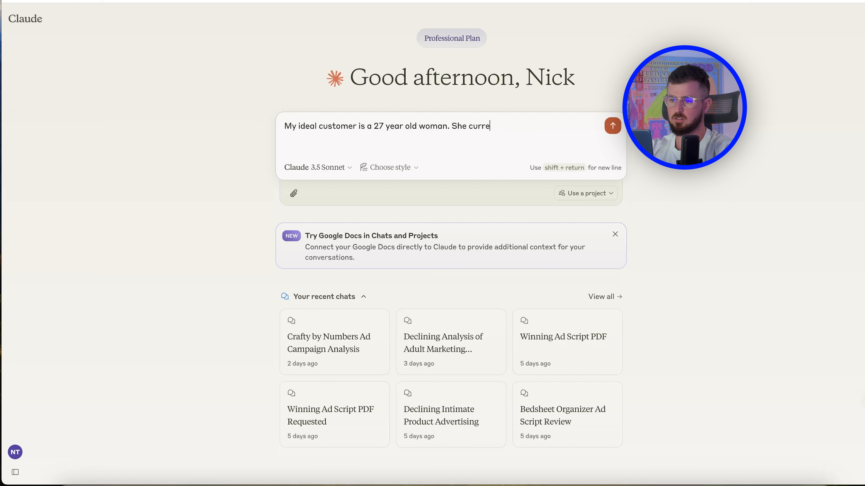
# Continue the Claude prompt with "She currently wants hydrated skin that gives her that glass like skin look."
pyautogui.write('ntly wants')
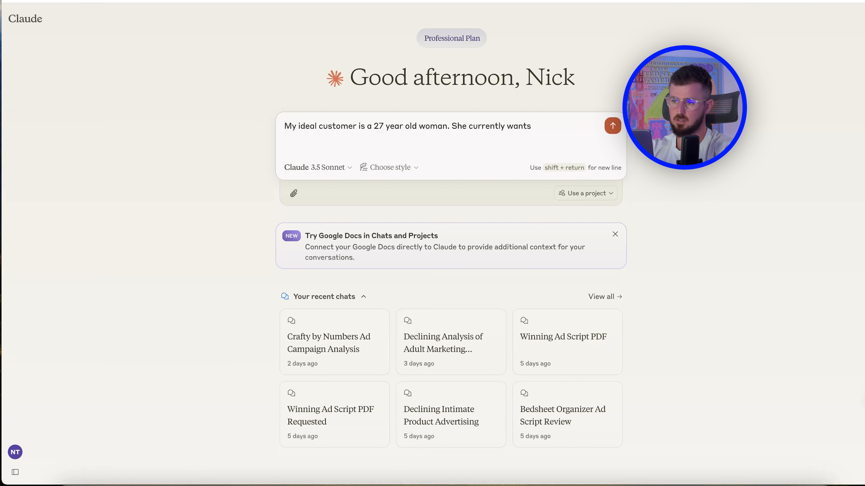
pyautogui.write(' hydrated sk')
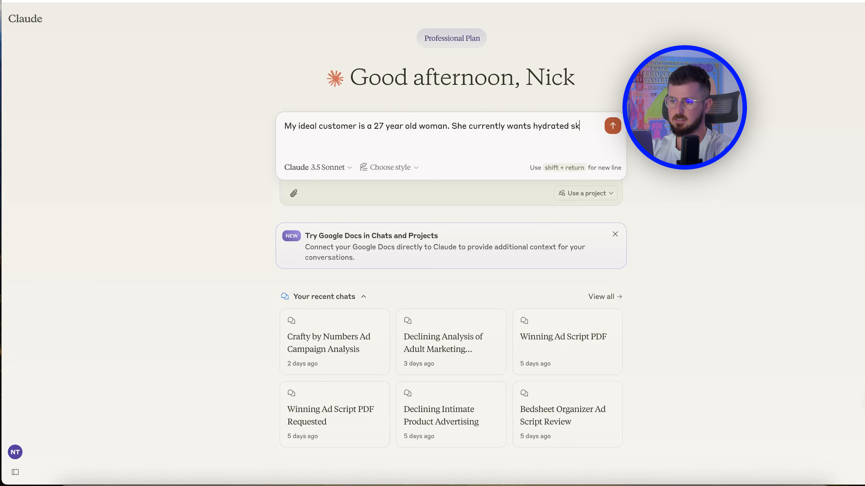
pyautogui.write('in that give')
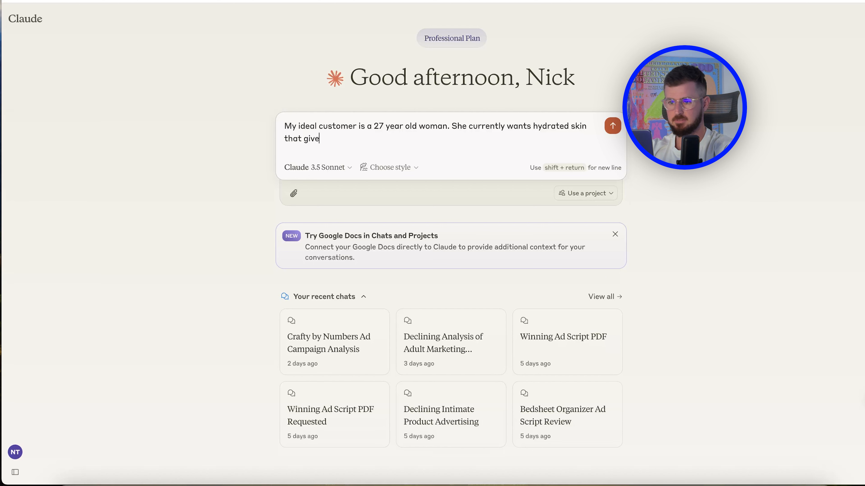
pyautogui.write('s her that gla')
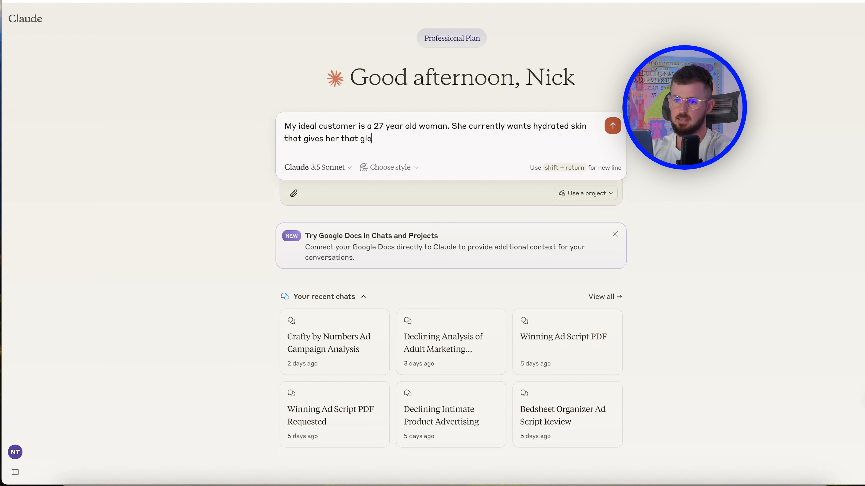
pyautogui.write('ss like skin look.')
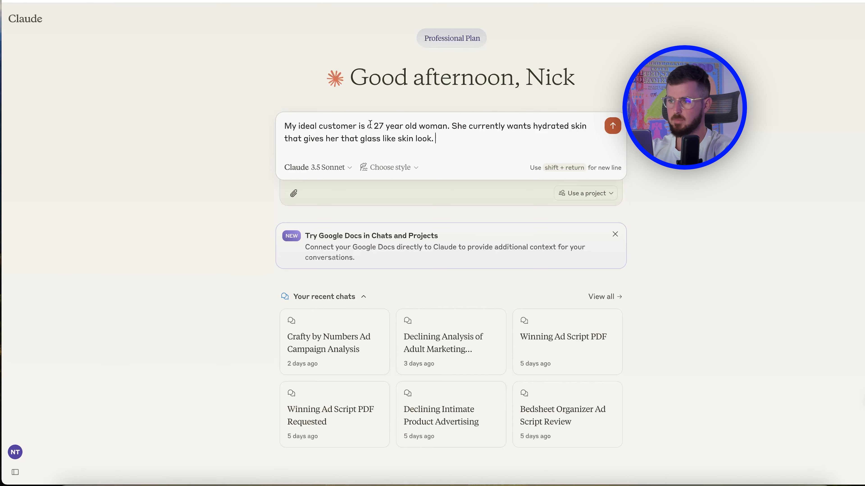
# Search Google for "glass like skin" and look through the results
pyautogui.press('super+Tab')
pyautogui.write('glassl')
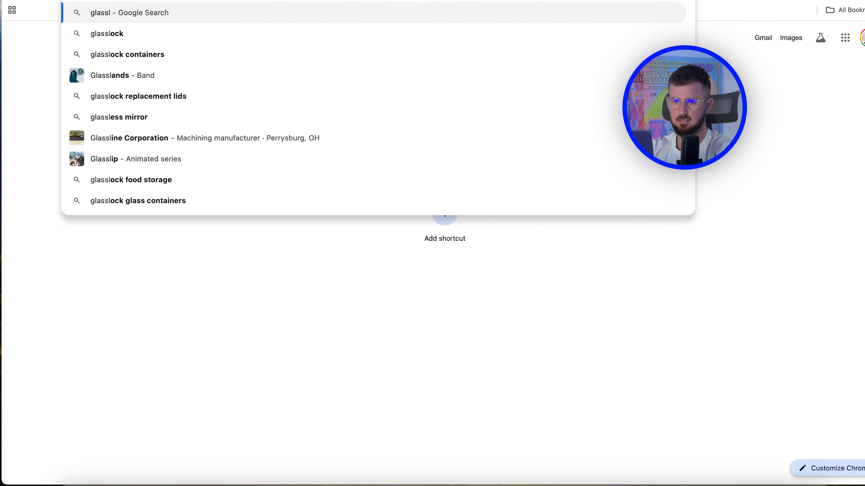
pyautogui.press('BackSpace')
pyautogui.write('like skin')
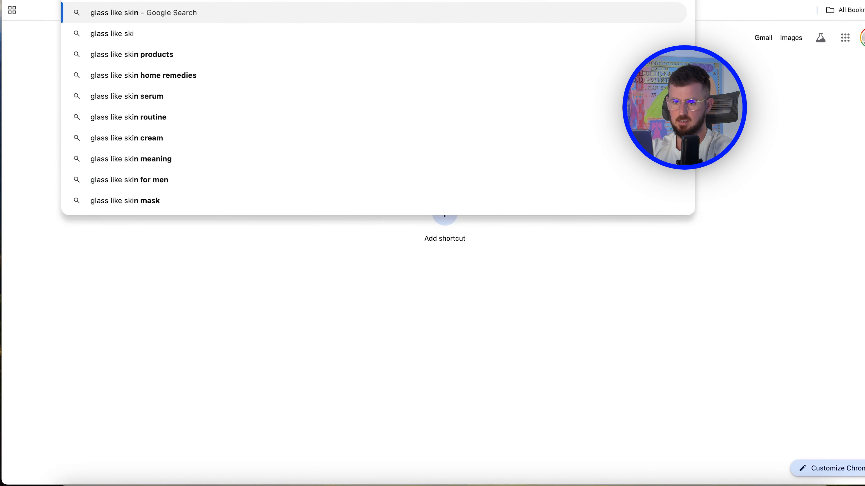
pyautogui.press('Return')
pyautogui.scroll(-3, 314, 272)
pyautogui.moveTo(313, 272)
pyautogui.mouseDown()
pyautogui.moveTo(356, 273)
pyautogui.moveTo(134, 301)
pyautogui.moveTo(184, 289)
pyautogui.moveTo(316, 287)
pyautogui.mouseUp()
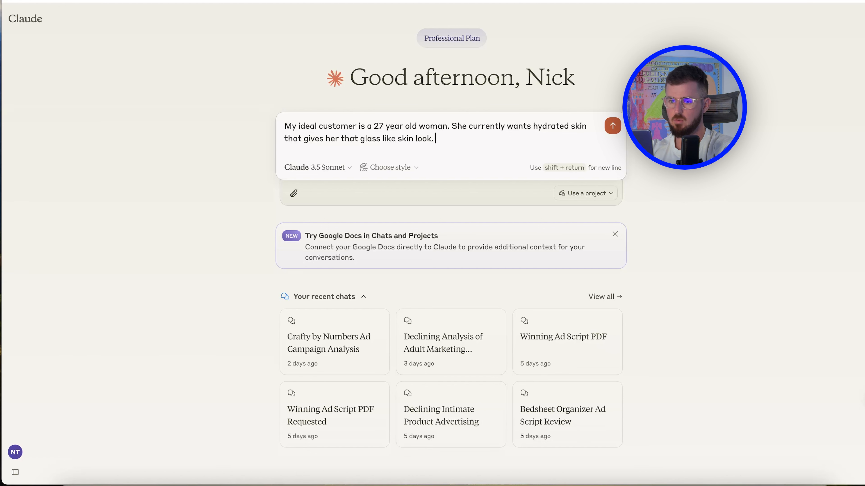
# Continue the Claude prompt with "She is currently using moisturizers", taking the word's correct spelling from the headline ideas in the research document
pyautogui.write('skin look. She')
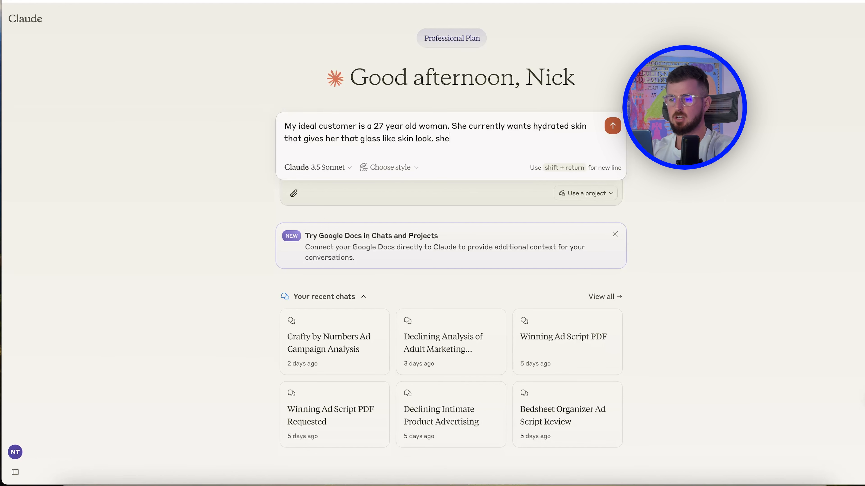
pyautogui.write(' is currn')
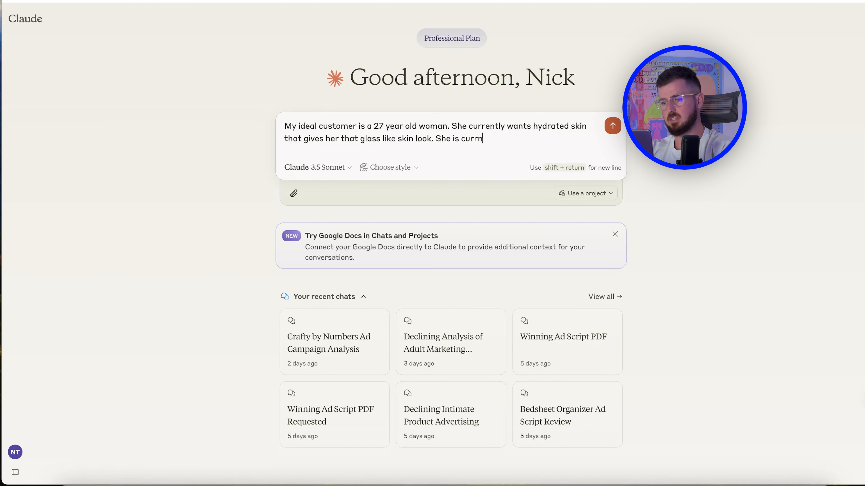
pyautogui.press('BackSpace')
pyautogui.write('ently using moist')
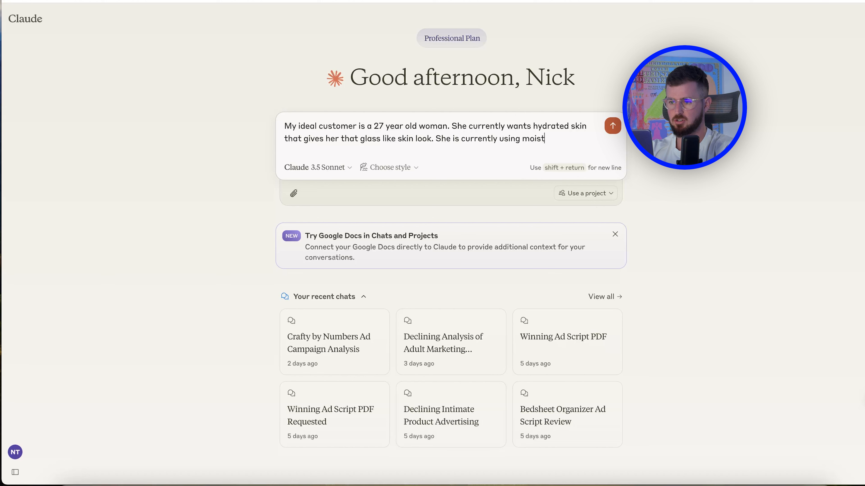
pyautogui.write('uires')
pyautogui.rightClick(535, 141)
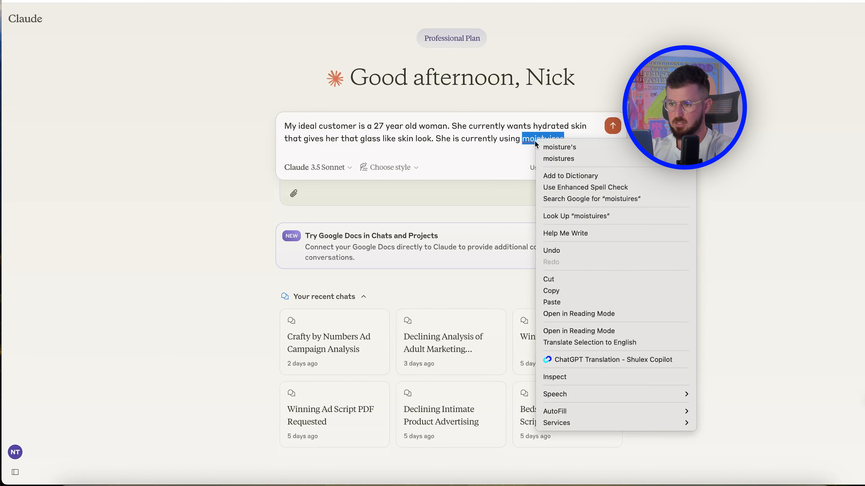
pyautogui.press('Escape')
pyautogui.press('super+Tab')
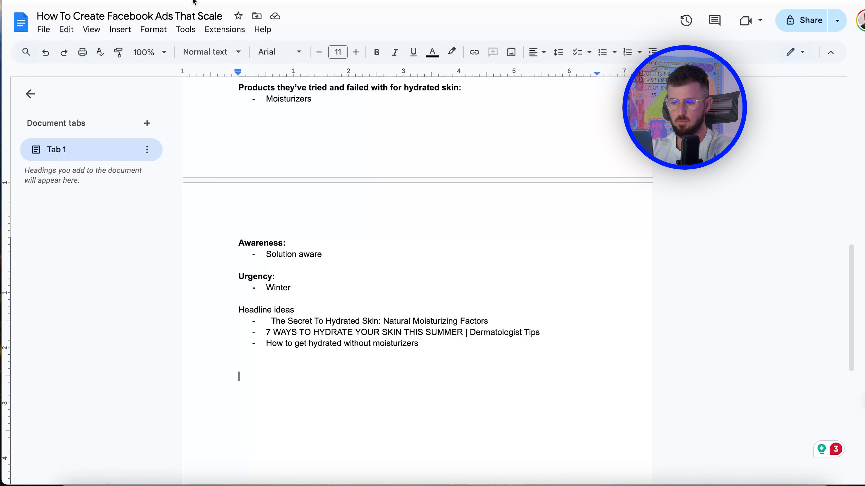
pyautogui.doubleClick(394, 344)
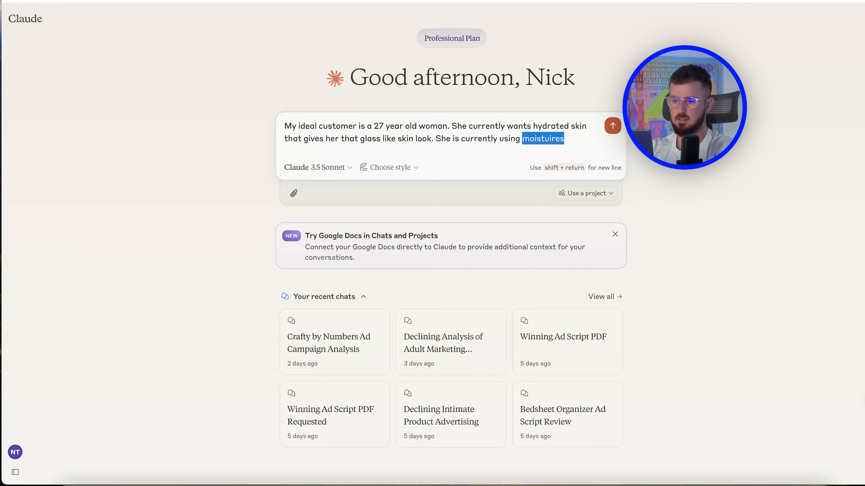
pyautogui.click(574, 138)
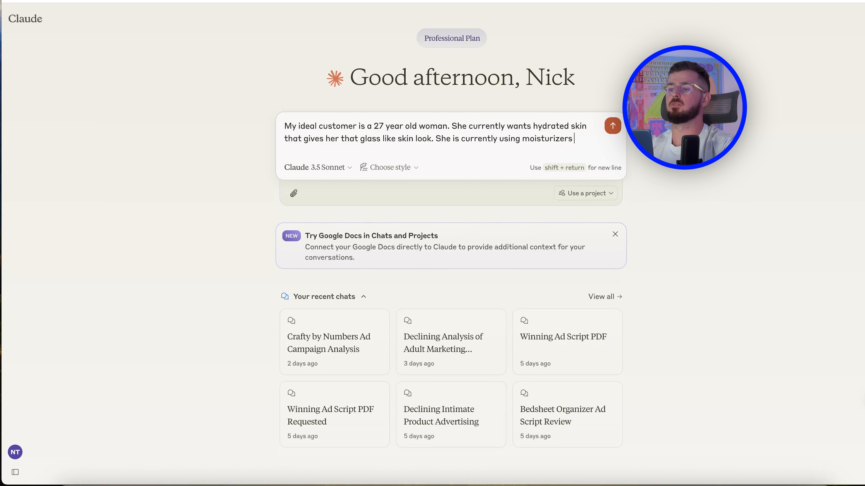
# Add that moisturizers do not work for her and that the collagen face mask worn while sleeping gives hydrated glass like skin, without moisturizers
pyautogui.write('but it does not work for her. Our product is a collagen face mask that she wears at night while sleeping and allows her to wake up with hydrated glass like skin. D')
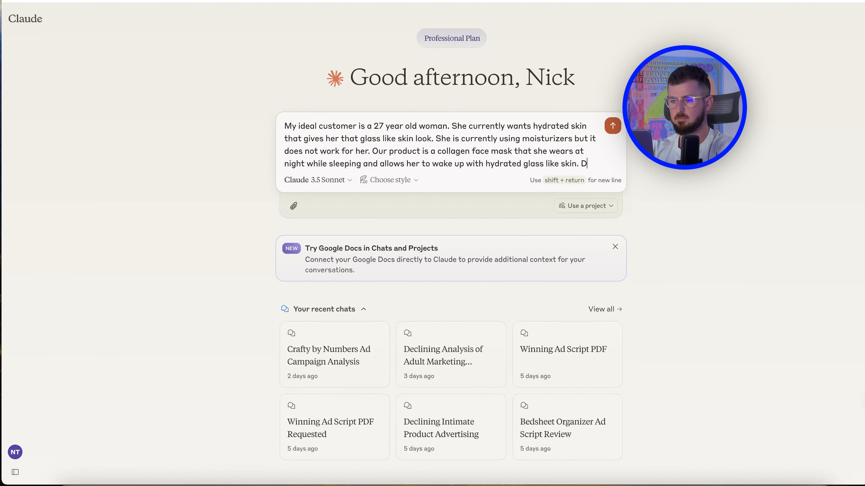
pyautogui.press('BackSpace')
pyautogui.press('BackSpace')
pyautogui.press('BackSpace')
pyautogui.write(', witho')
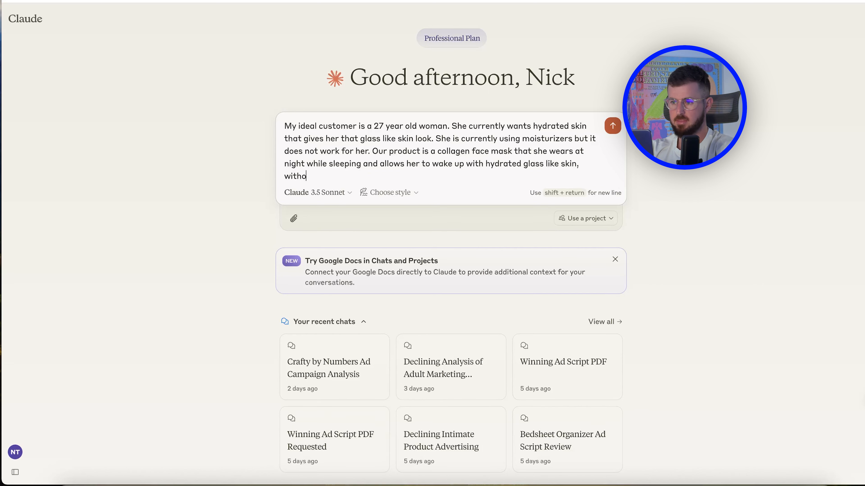
pyautogui.write('ut moisturizers.')
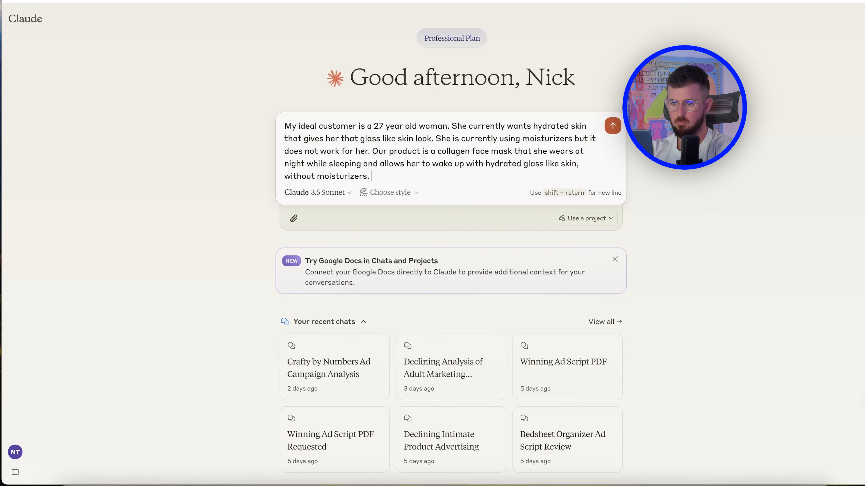
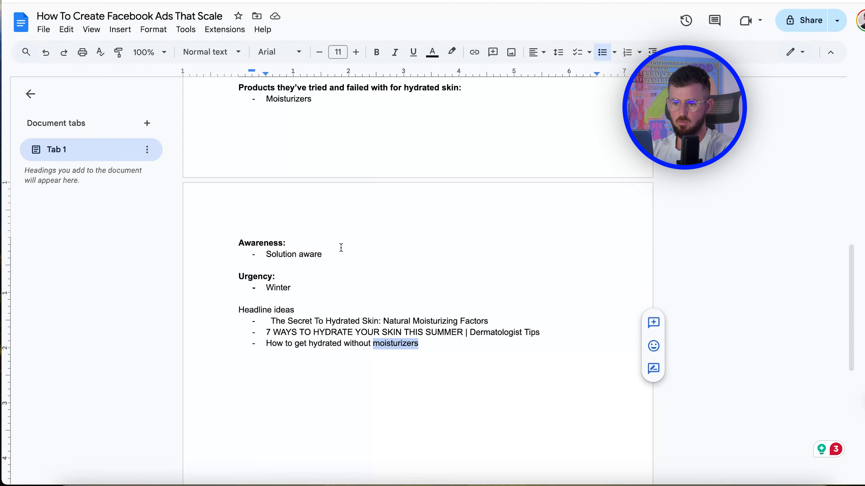
# Check the research notes and extend the Claude prompt with the request "Please write me 10 big promise hooks"
pyautogui.scroll(-1, 341, 259)
pyautogui.scroll(3, 341, 264)
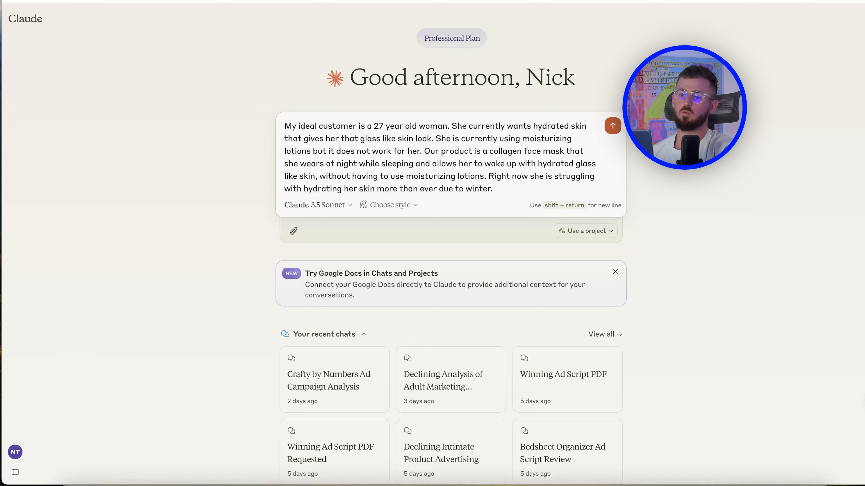
pyautogui.write('D')
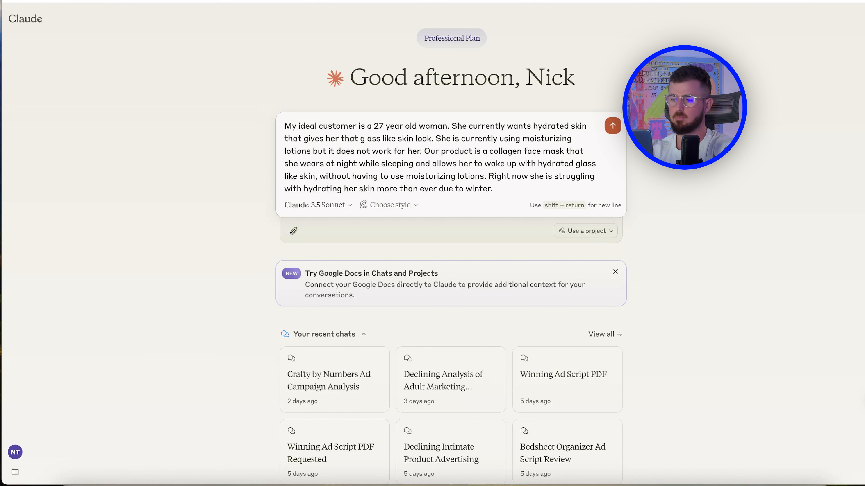
pyautogui.write('D D')
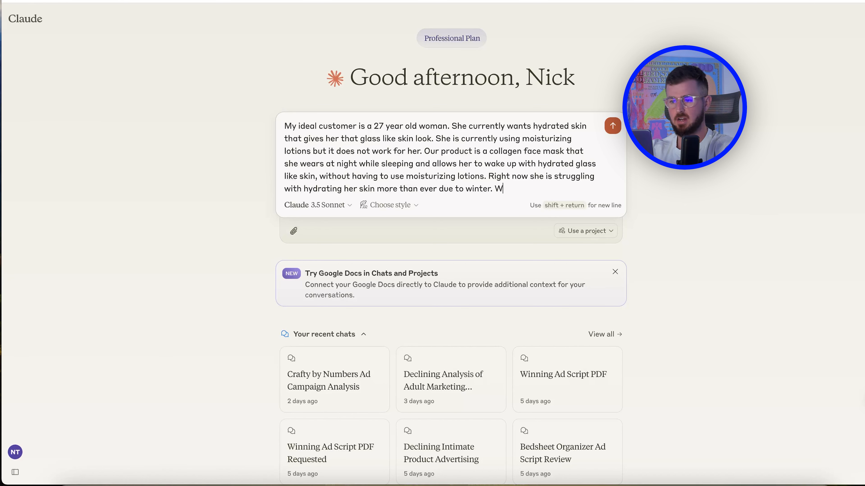
pyautogui.press('BackSpace')
pyautogui.press('BackSpace')
pyautogui.write('Ple')
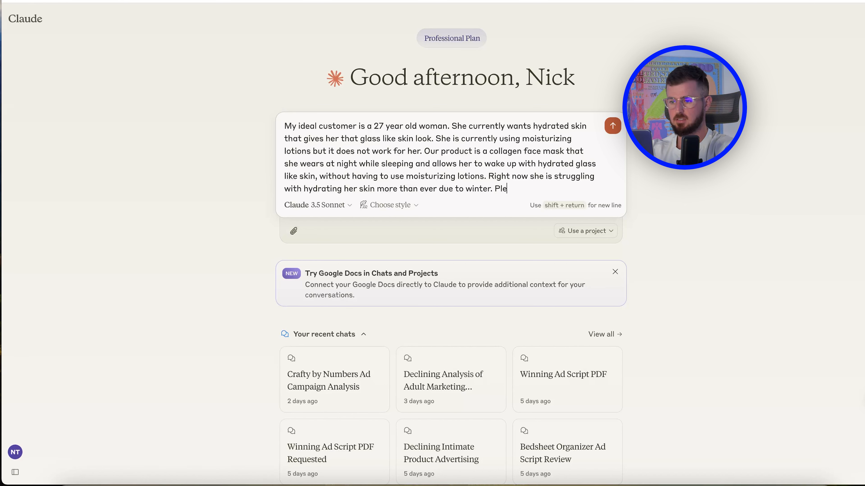
pyautogui.write('ase write me 10 ')
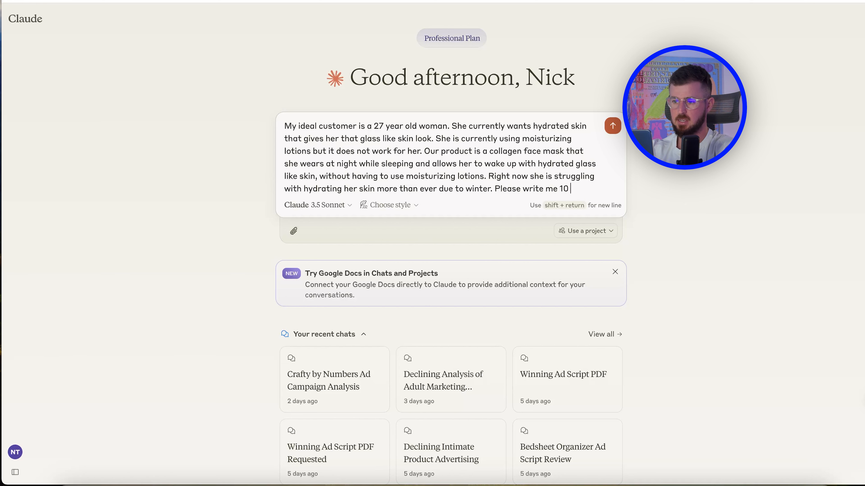
pyautogui.write('big promise h')
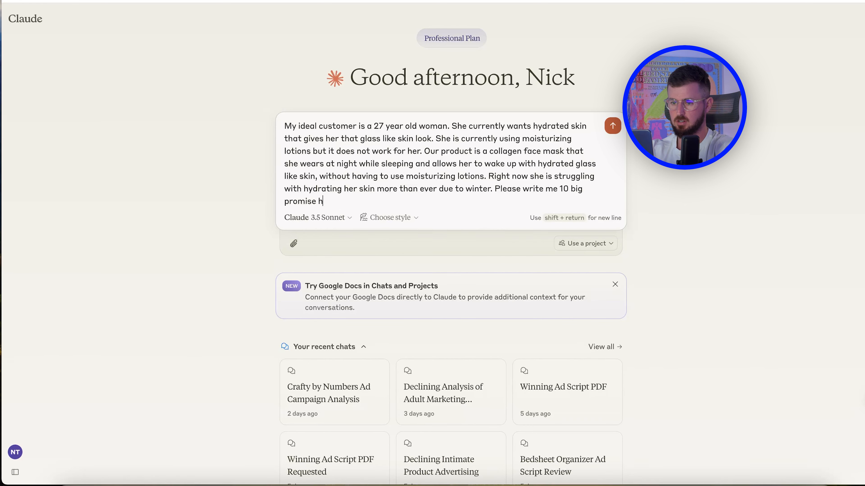
pyautogui.write('ooks O')
# Complete the request with "I can use for an ad as dan kennedy." and submit the prompt
pyautogui.write(' c')
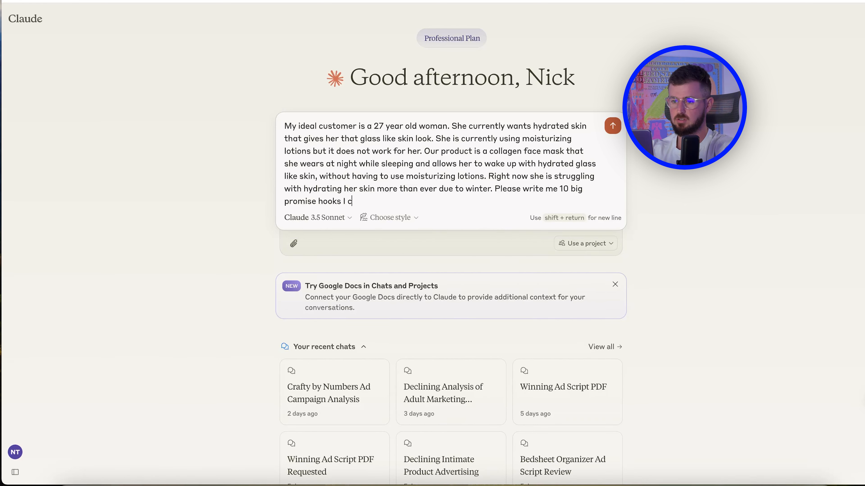
pyautogui.write('an use for an ad')
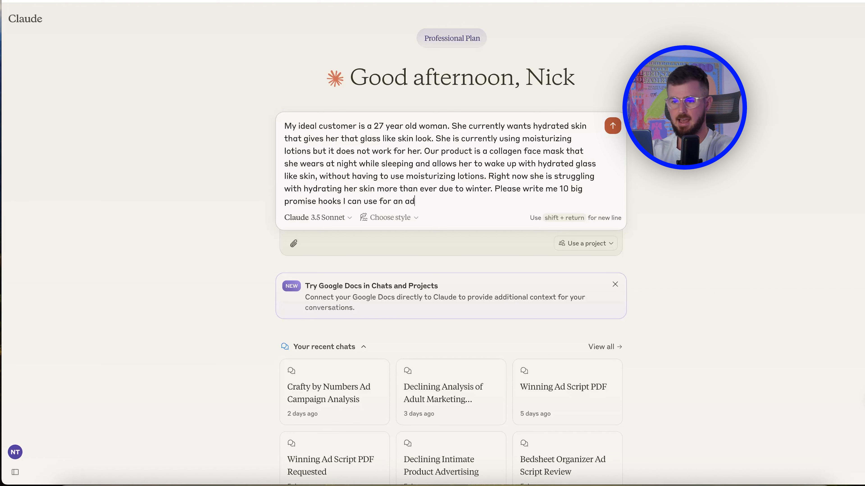
pyautogui.write(' as da')
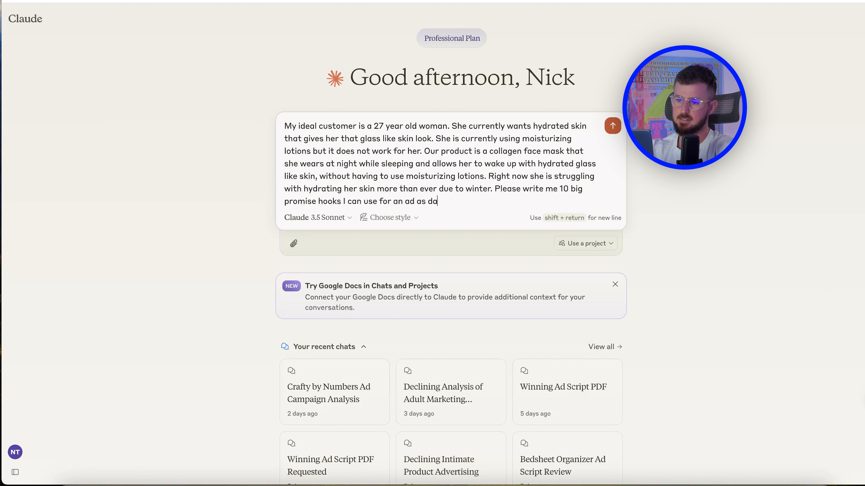
pyautogui.write('n kennedy. D')
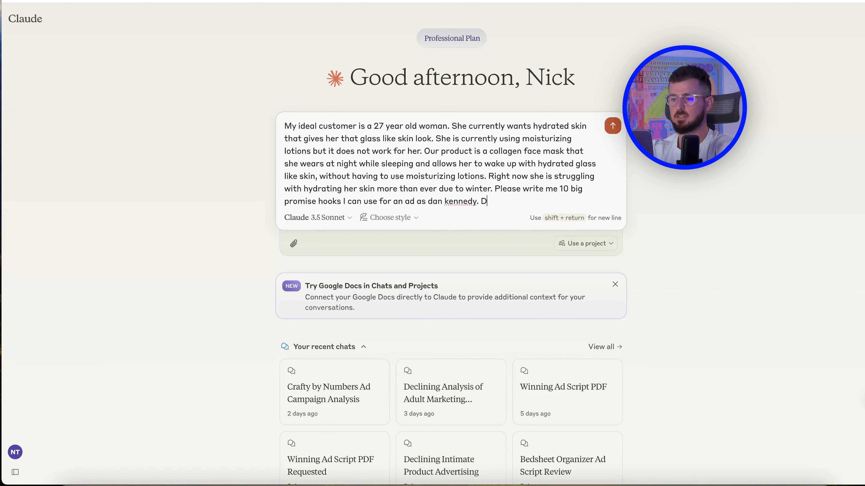
pyautogui.press('BackSpace')
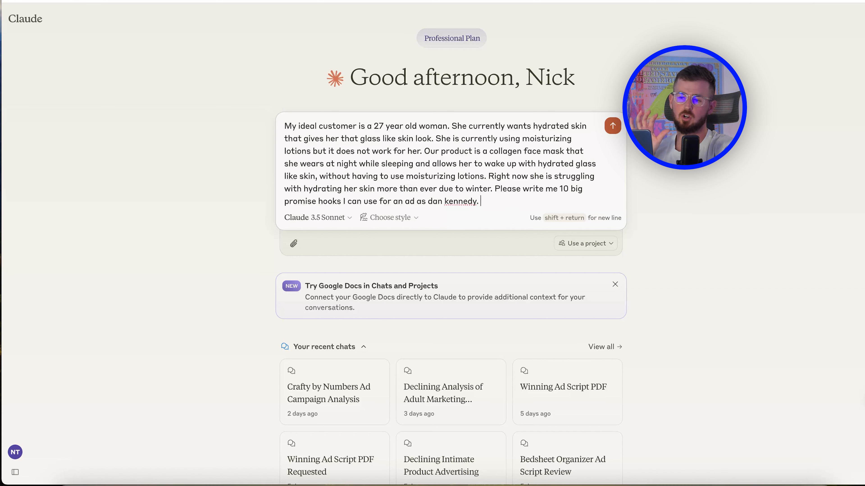
pyautogui.press('Return')
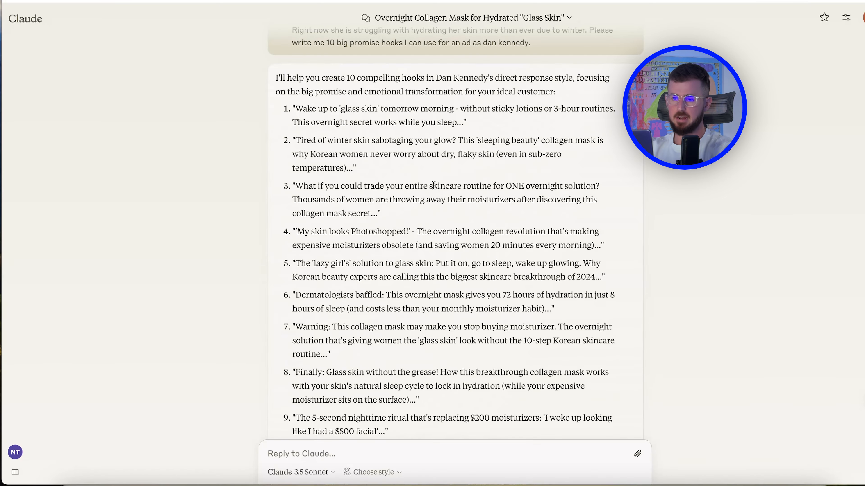
# Read the first two generated hooks closely, highlighting the text of each one
pyautogui.scroll(2, 433, 185)
pyautogui.scroll(-1, 433, 185)
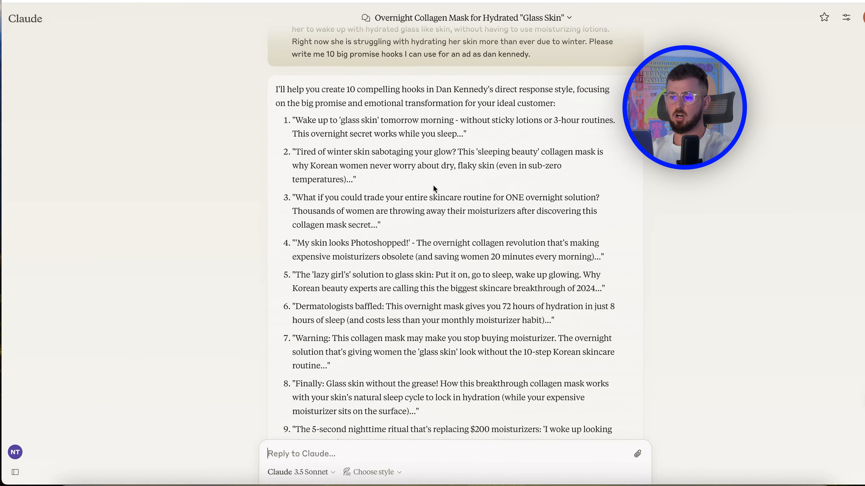
pyautogui.moveTo(293, 120); pyautogui.dragTo(466, 134)
pyautogui.click(530, 135)
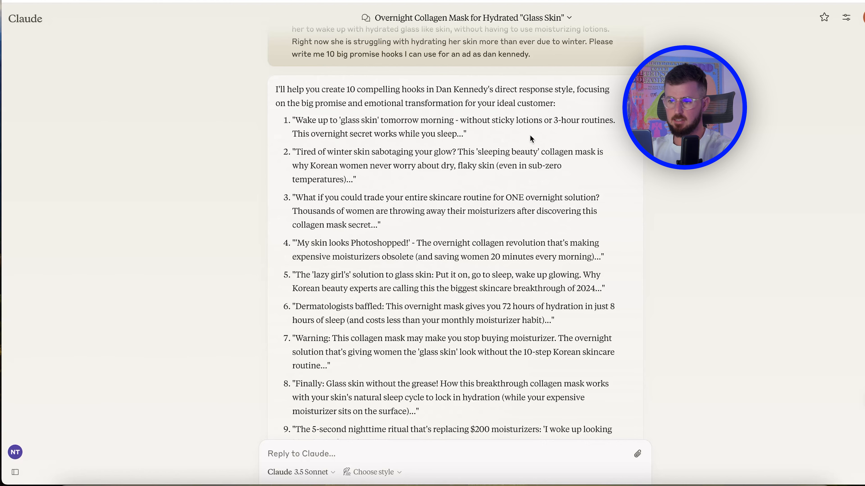
pyautogui.moveTo(290, 118); pyautogui.dragTo(497, 138)
pyautogui.scroll(-2, 407, 207)
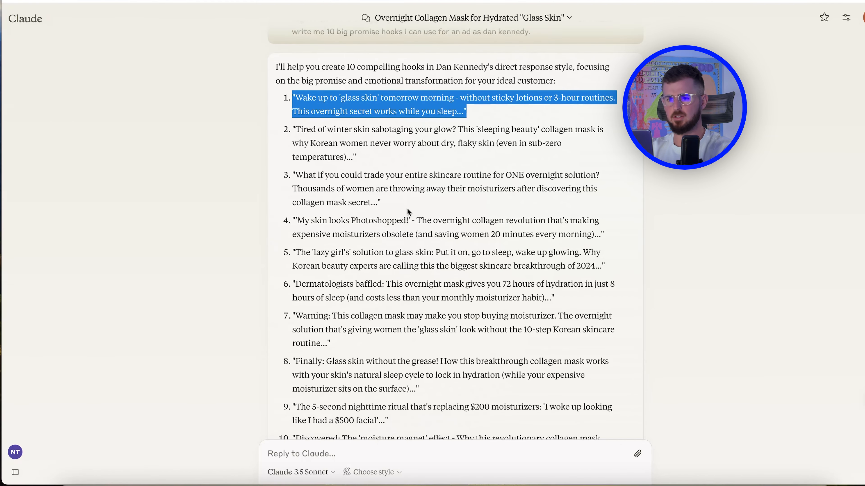
pyautogui.moveTo(293, 130); pyautogui.dragTo(348, 152)
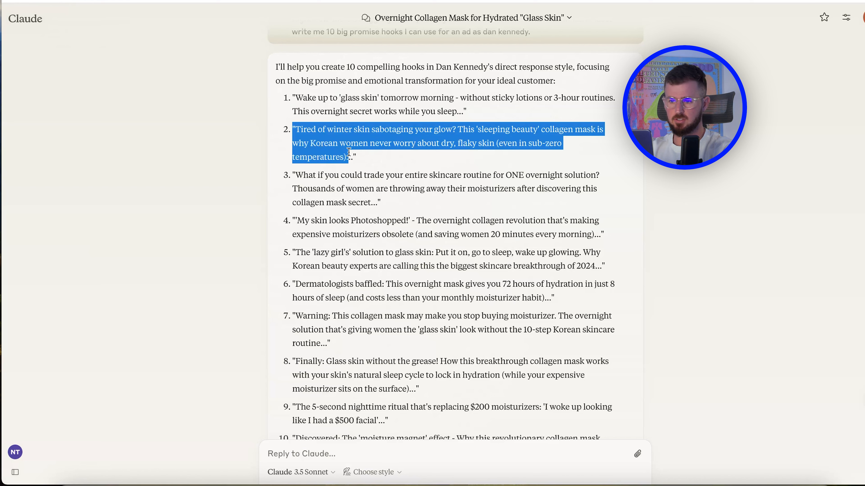
pyautogui.click(459, 144)
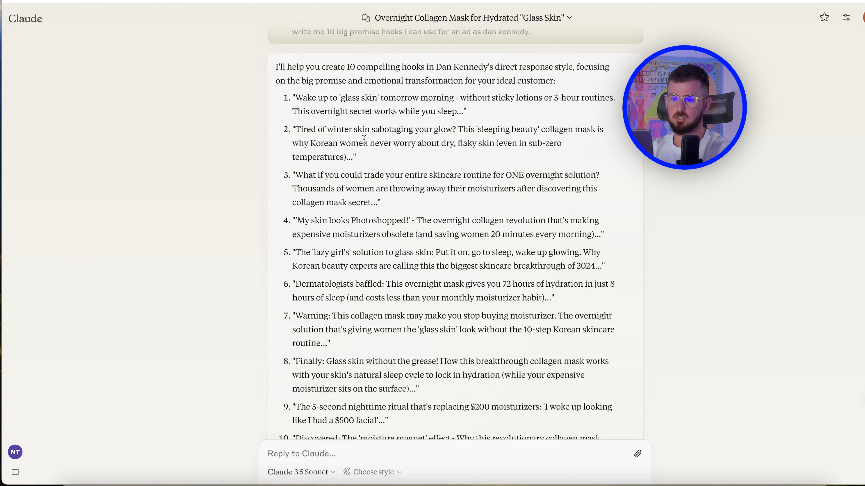
pyautogui.moveTo(360, 158); pyautogui.dragTo(290, 132)
pyautogui.scroll(-1, 291, 132)
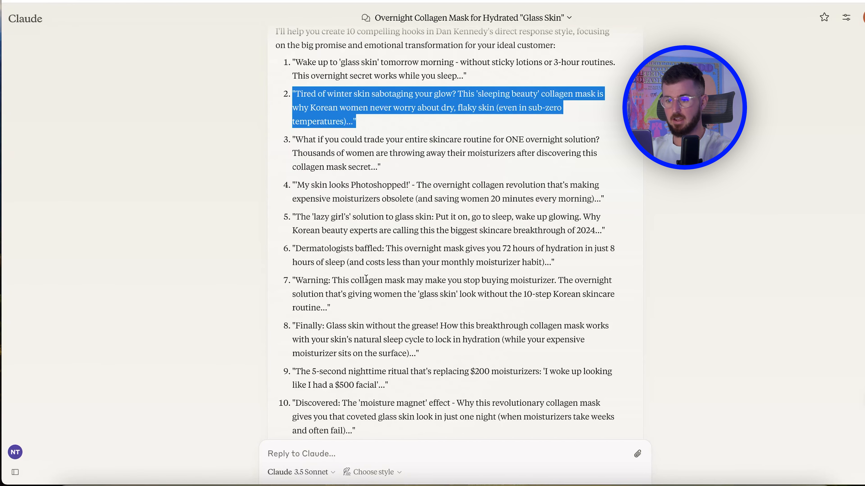
# Read through the remaining hooks and the list of Dan Kennedy principles at the end of Claude's reply
pyautogui.scroll(-2, 366, 279)
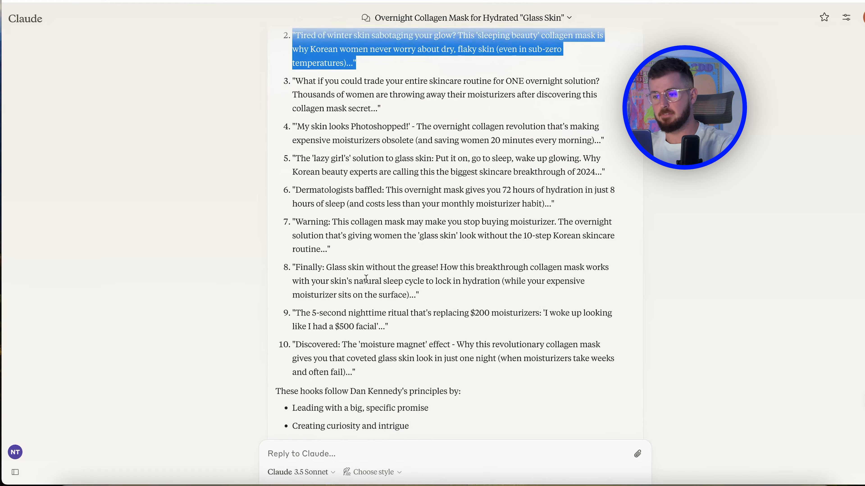
pyautogui.scroll(2, 366, 278)
pyautogui.scroll(1, 382, 300)
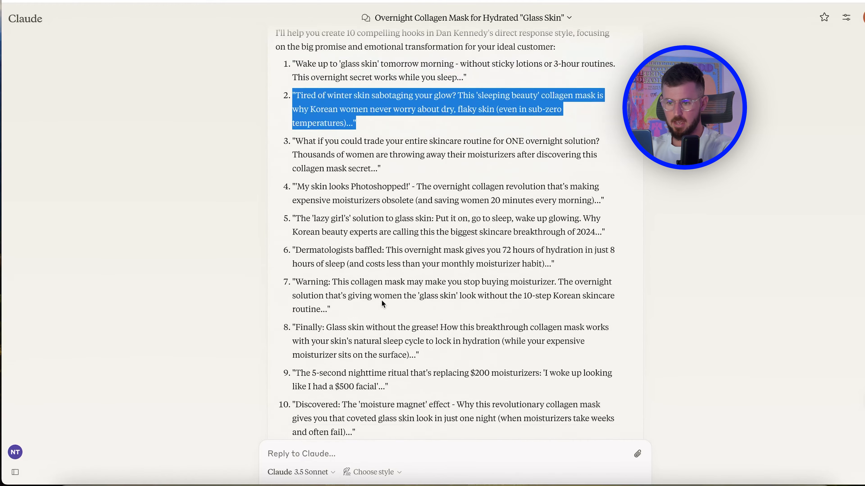
pyautogui.scroll(-6, 381, 300)
pyautogui.scroll(6, 382, 300)
pyautogui.scroll(-2, 382, 300)
pyautogui.scroll(1, 382, 300)
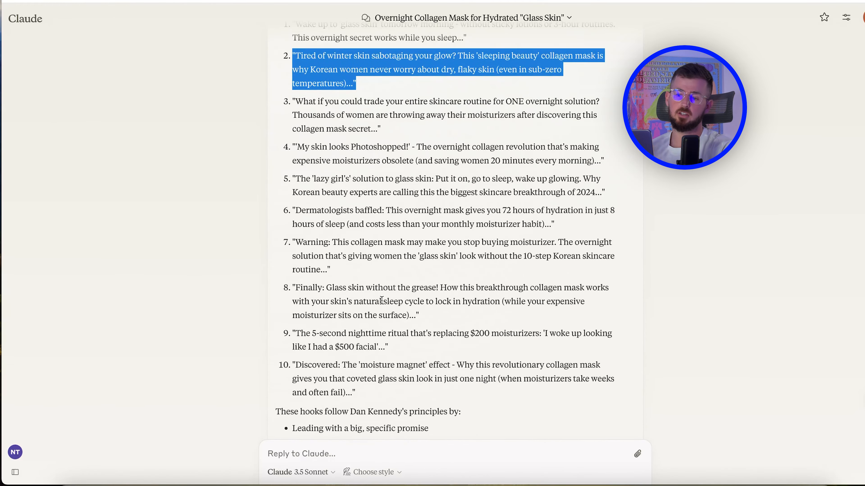
pyautogui.scroll(-10, 382, 301)
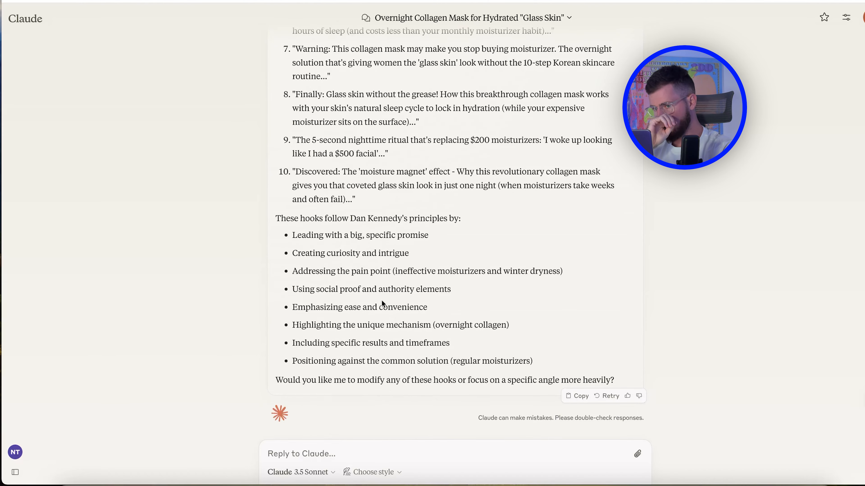
pyautogui.scroll(14, 382, 300)
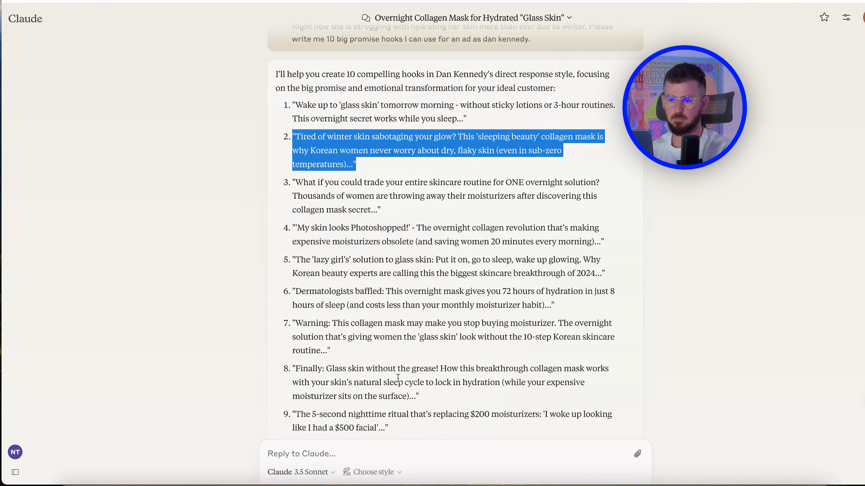
pyautogui.scroll(-5, 382, 300)
pyautogui.scroll(2, 371, 100)
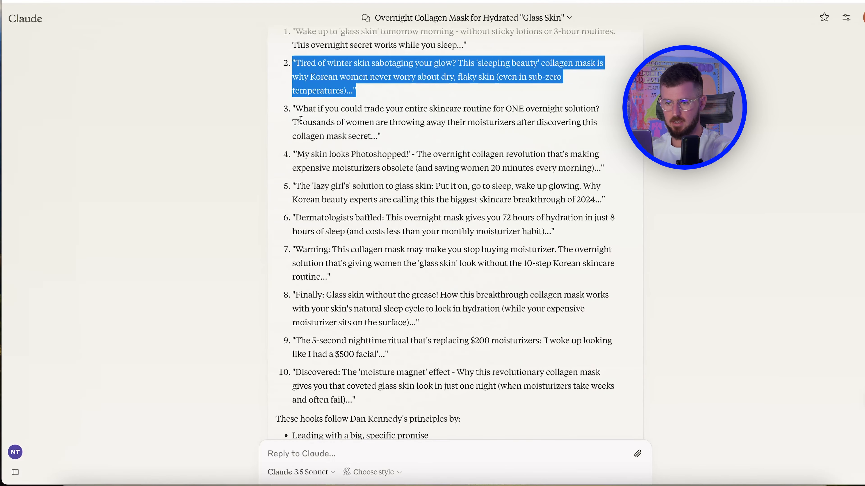
# Compare the generated hooks, highlighting hooks 9, 8, 7 and 5 to judge which suits the ad
pyautogui.scroll(-6, 289, 238)
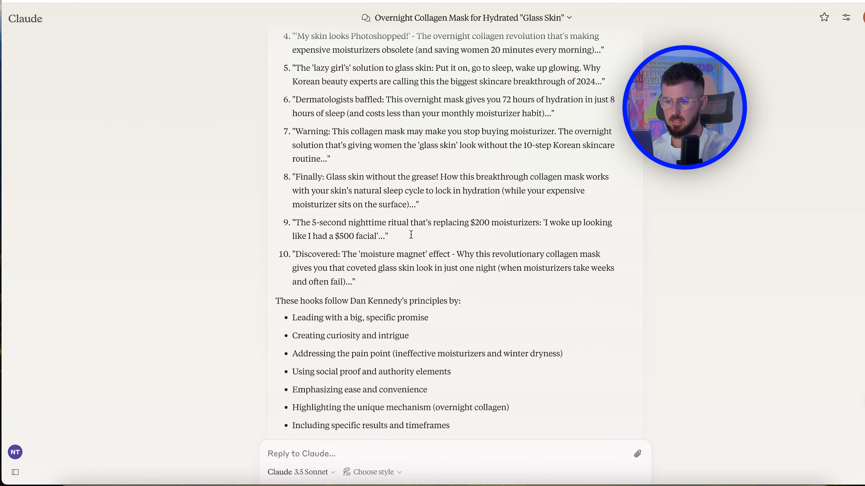
pyautogui.scroll(3, 292, 312)
pyautogui.scroll(5, 330, 301)
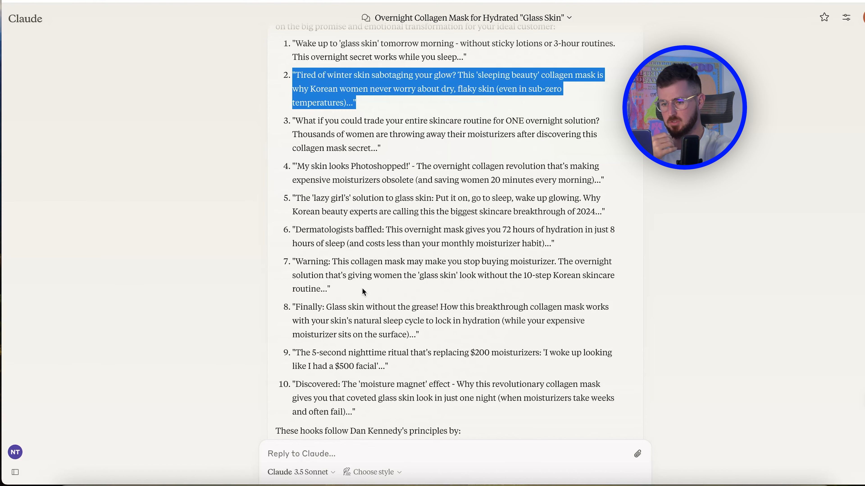
pyautogui.moveTo(392, 367); pyautogui.dragTo(273, 355)
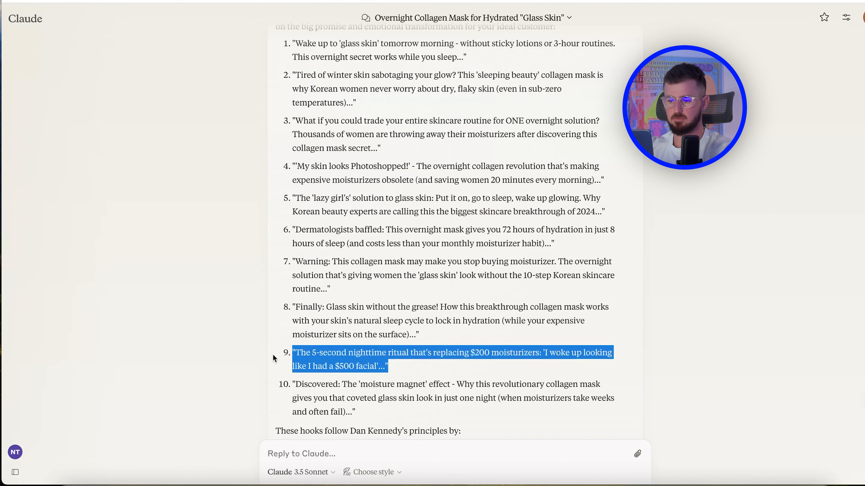
pyautogui.moveTo(419, 334); pyautogui.dragTo(304, 311)
pyautogui.scroll(1, 418, 324)
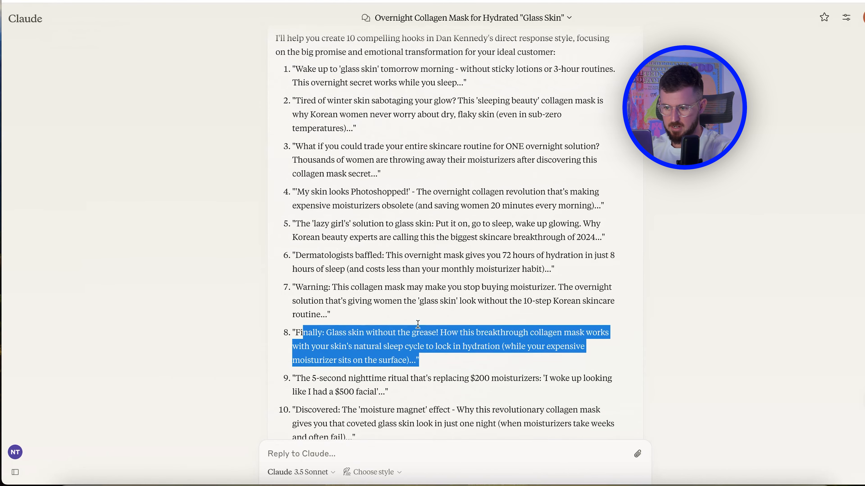
pyautogui.scroll(2, 418, 324)
pyautogui.moveTo(330, 360); pyautogui.dragTo(259, 332)
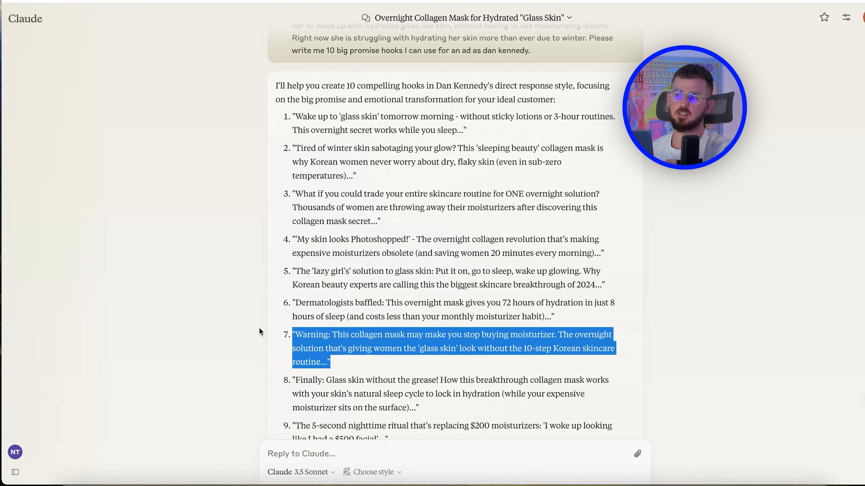
pyautogui.tripleClick(287, 272)
pyautogui.click(395, 266)
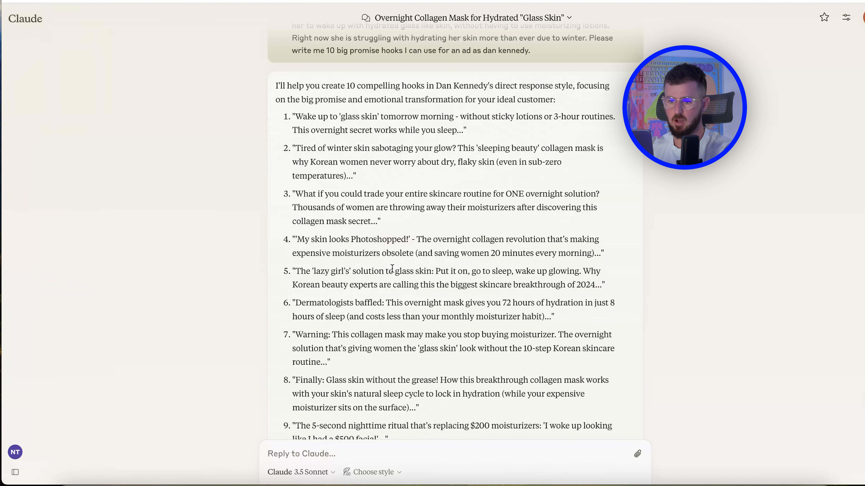
# Start a reply to Claude with "I like hook #5, before writing me an ad script"
pyautogui.click(368, 446)
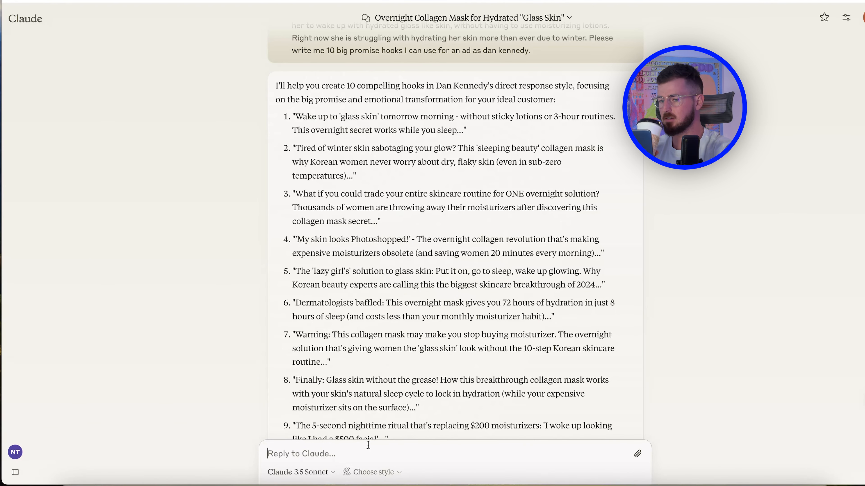
pyautogui.write('I like #5')
pyautogui.press('BackSpace')
pyautogui.press('BackSpace')
pyautogui.write('h')
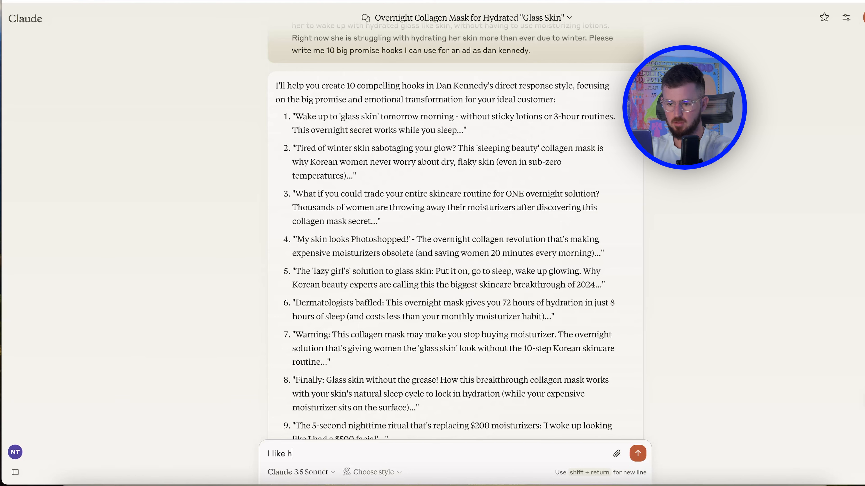
pyautogui.write('ook #5, before ')
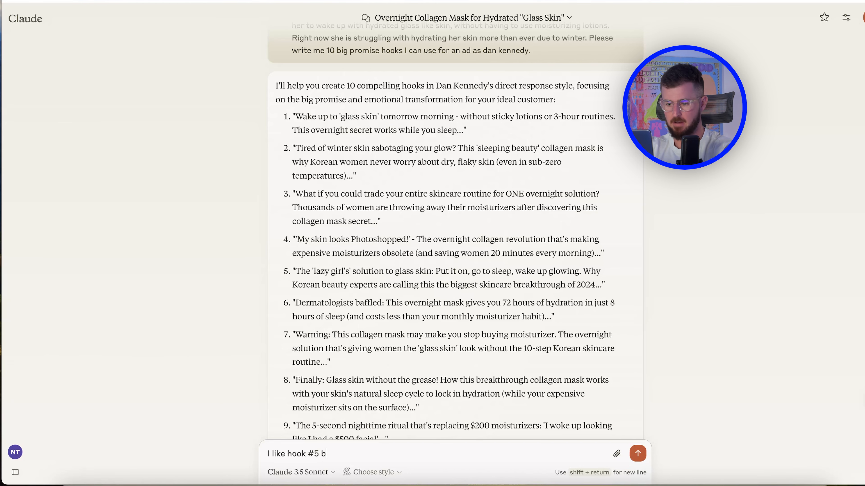
pyautogui.write('writi')
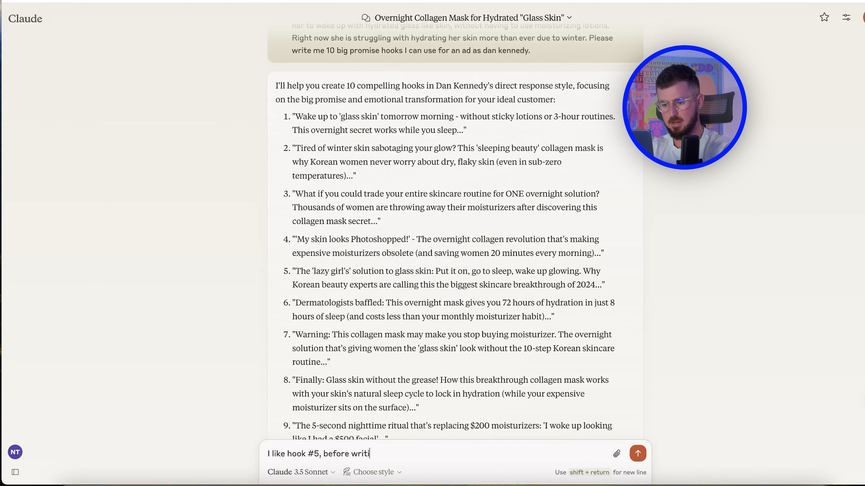
pyautogui.write('ng me an ad scr')
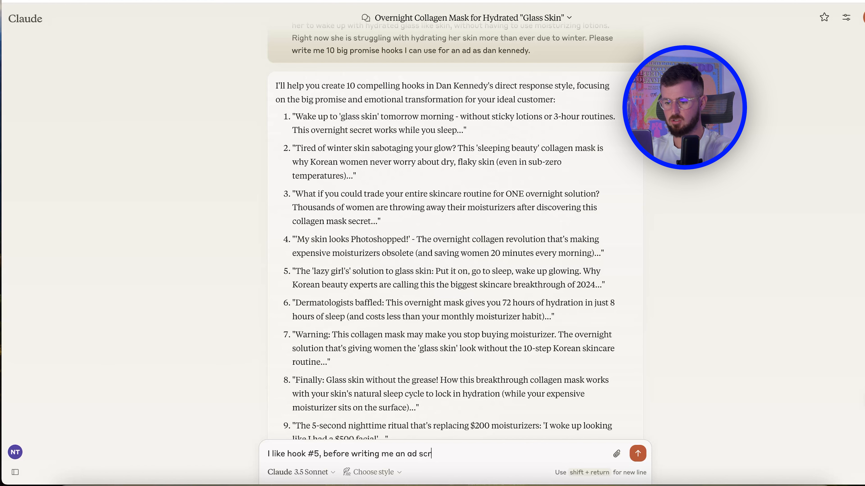
pyautogui.write('ipt I can')
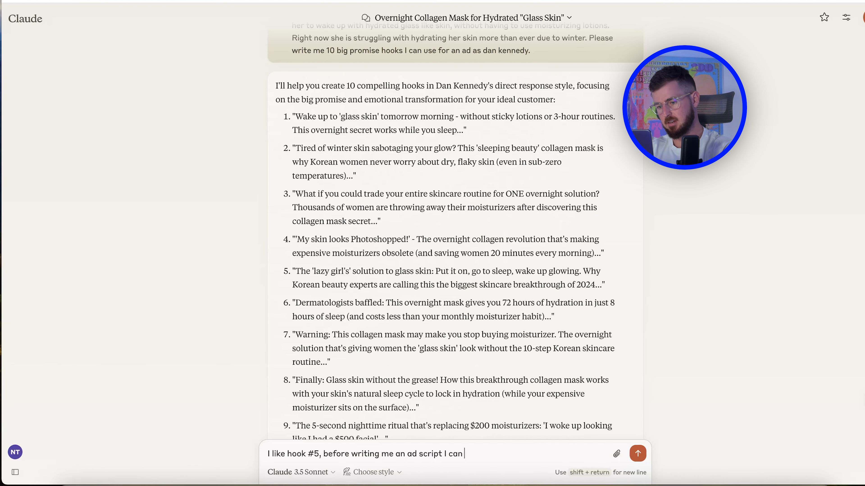
# Continue the reply with "using that hook, please analyze how my ideal customer talks", replacing the unfinished "I can"
pyautogui.press('BackSpace')
pyautogui.press('BackSpace')
pyautogui.press('BackSpace')
pyautogui.press('BackSpace')
pyautogui.press('BackSpace')
pyautogui.press('BackSpace')
pyautogui.write('usin')
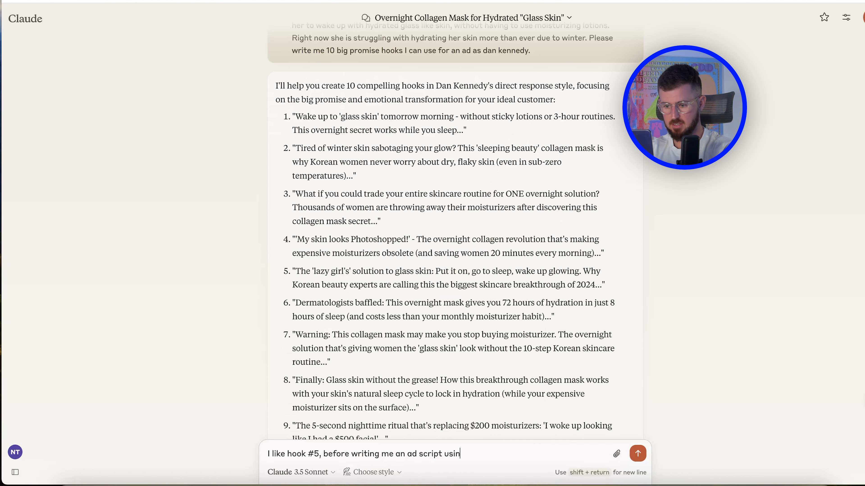
pyautogui.write('g that hook, please ')
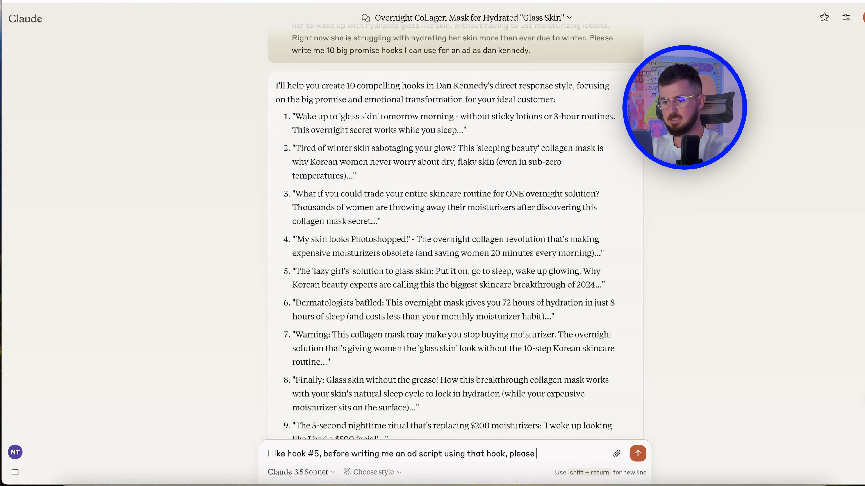
pyautogui.write('analyze how m')
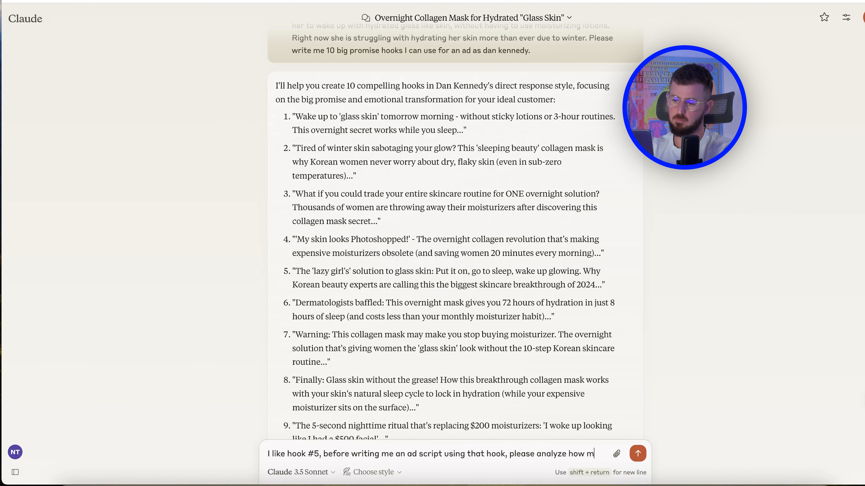
pyautogui.write('y audience talks')
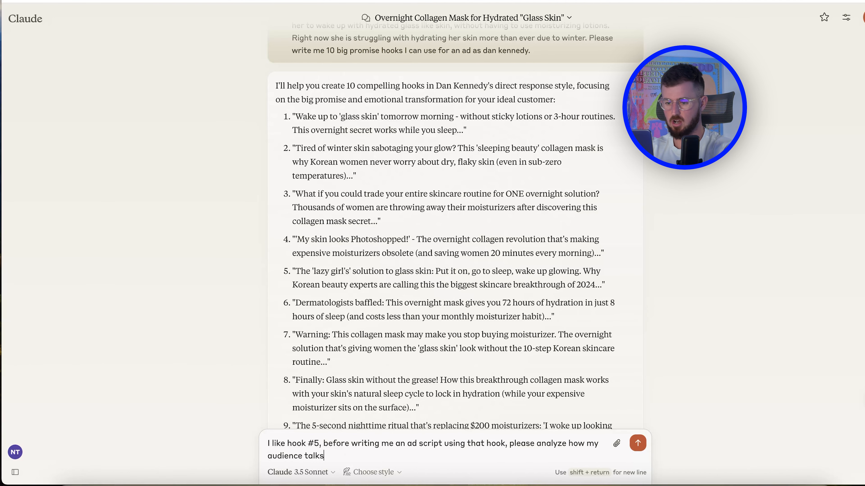
pyautogui.doubleClick(284, 455)
pyautogui.write('ideal customer')
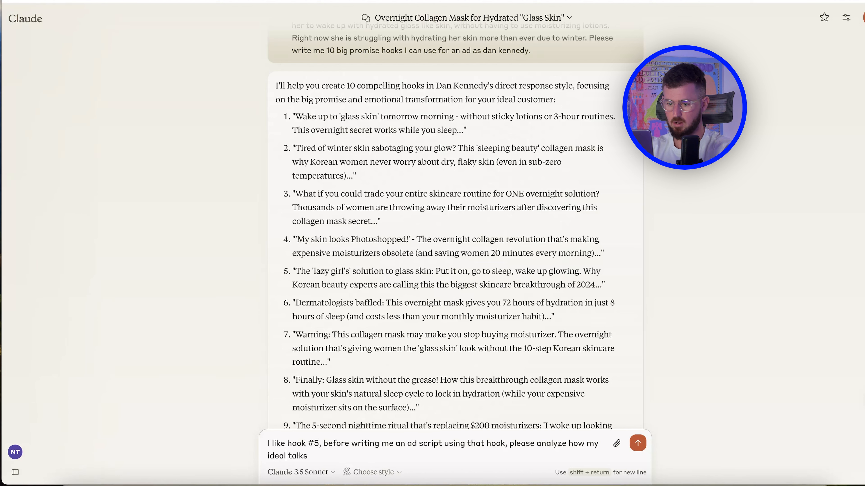
# Add "Only use this as a reference and nothing more." to the reply and start a new line below it
pyautogui.click(364, 459)
pyautogui.write('. O')
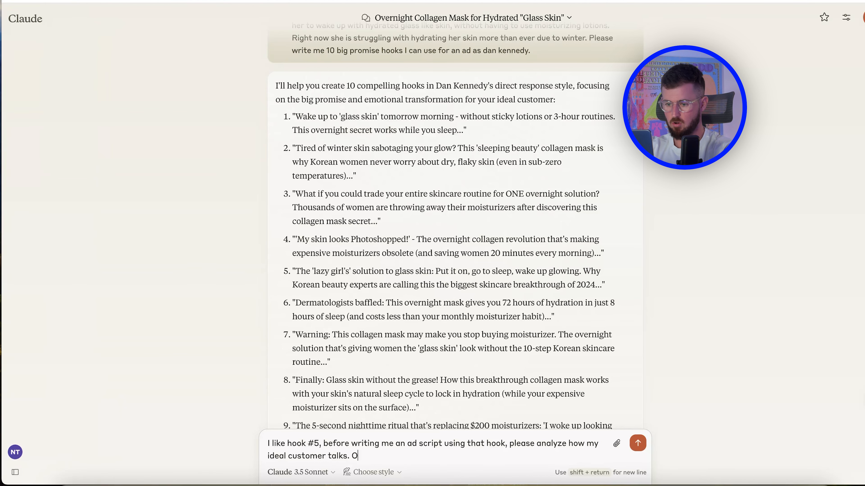
pyautogui.write('nly use this a')
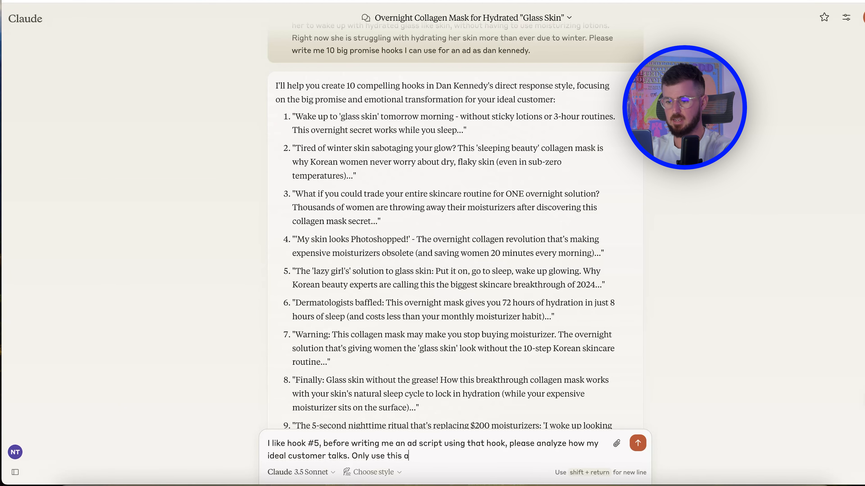
pyautogui.write('s a reference and ')
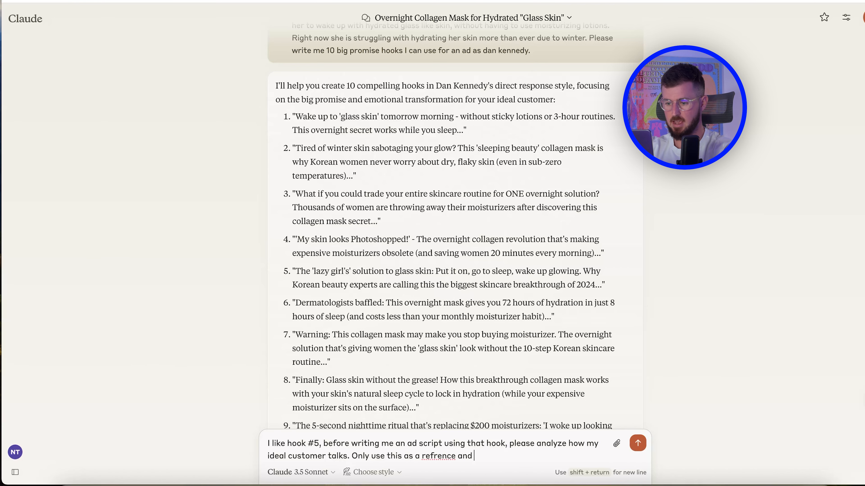
pyautogui.write('nothing more.')
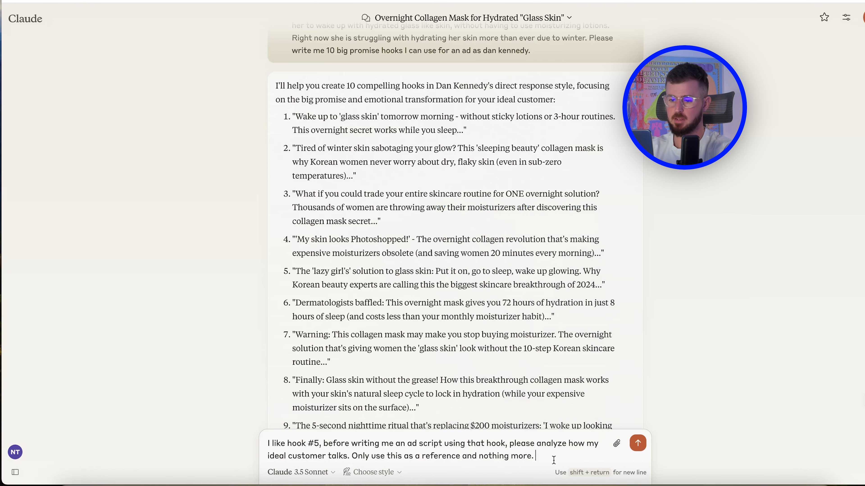
pyautogui.hotkey('shift', 'Return')
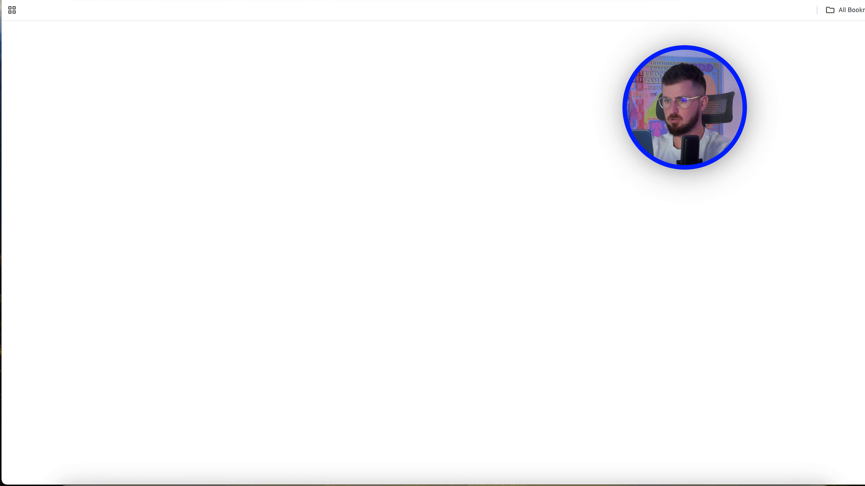
# Switch to the Cockatoo transcription site and log in with the account's email address and password
pyautogui.write('coc')
pyautogui.press('Return')
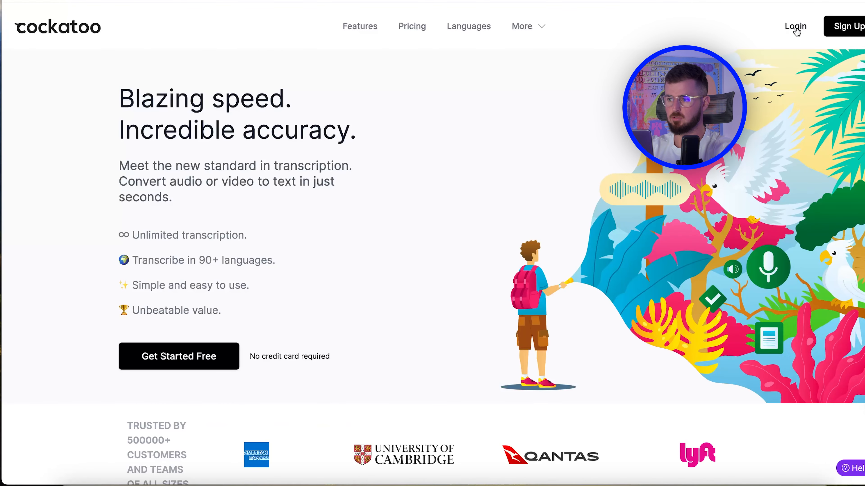
pyautogui.click(793, 33)
pyautogui.click(409, 172)
pyautogui.click(450, 213)
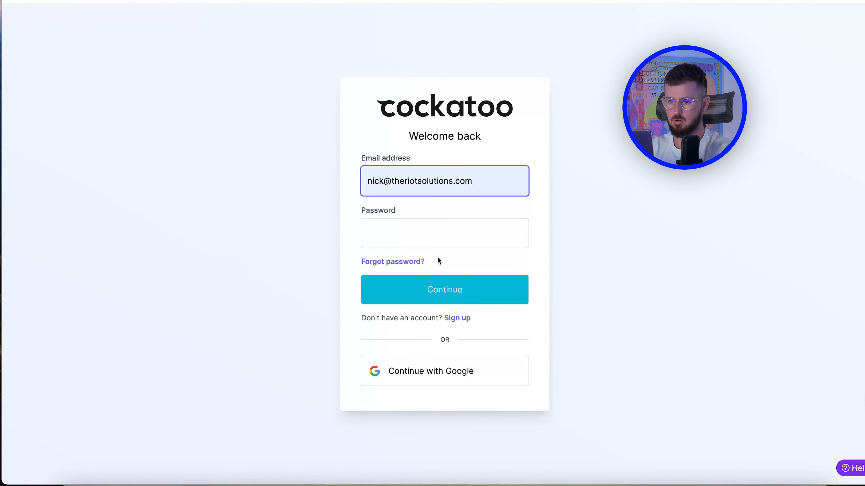
pyautogui.click(452, 240)
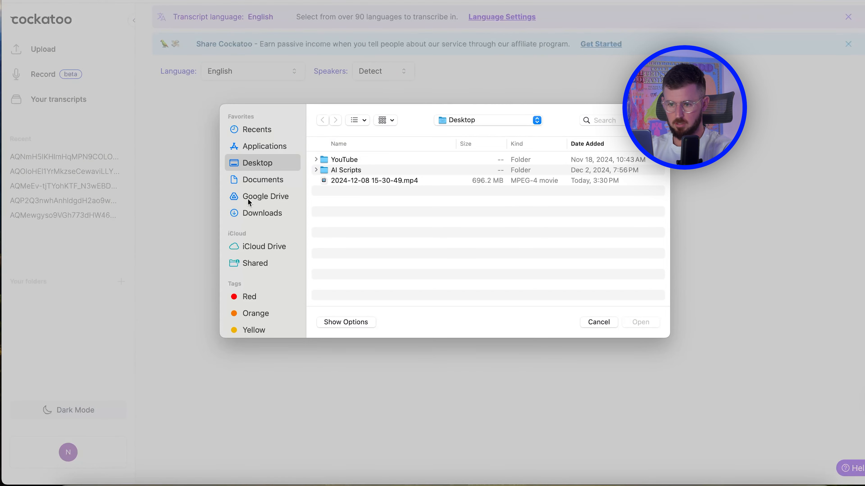
# Upload ssstik.io_1733694747821.mp3 from the Downloads folder for transcription and open its transcript
pyautogui.click(262, 213)
pyautogui.click(392, 163)
pyautogui.doubleClick(392, 160)
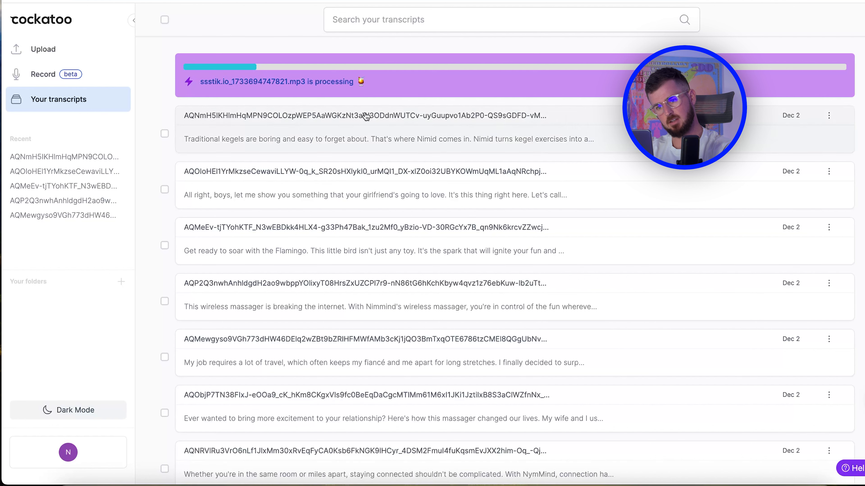
pyautogui.click(441, 100)
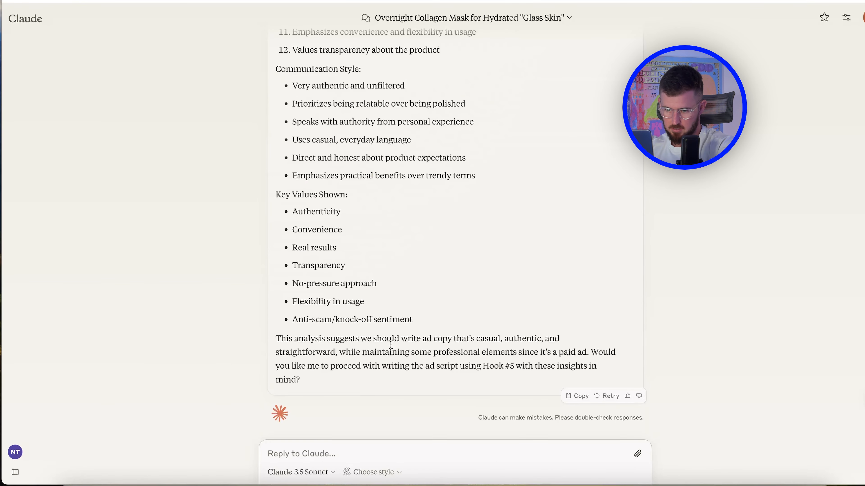
# Review Claude's analysis of the ideal customer's language and reply "Yes" to have the ad script written with Hook #5
pyautogui.scroll(5, 391, 345)
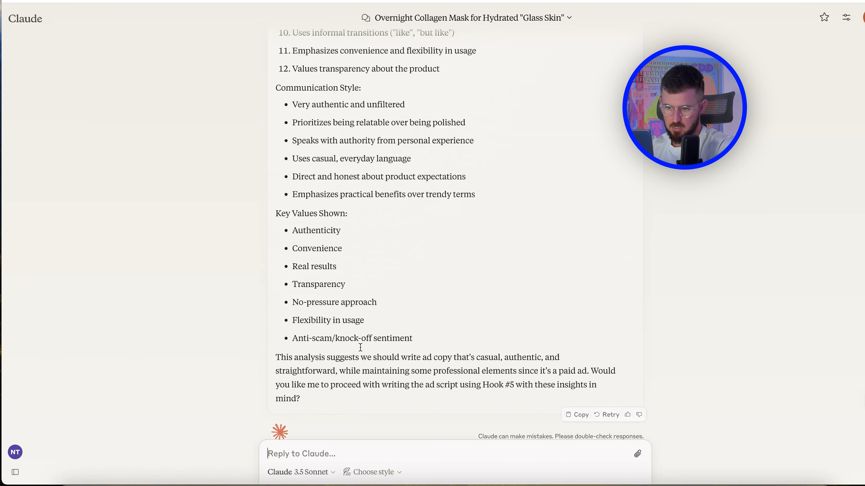
pyautogui.scroll(6, 365, 360)
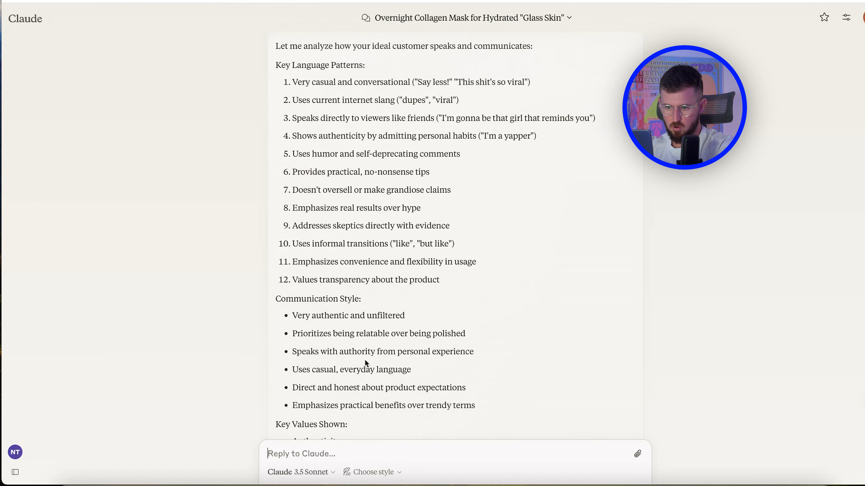
pyautogui.scroll(-11, 364, 391)
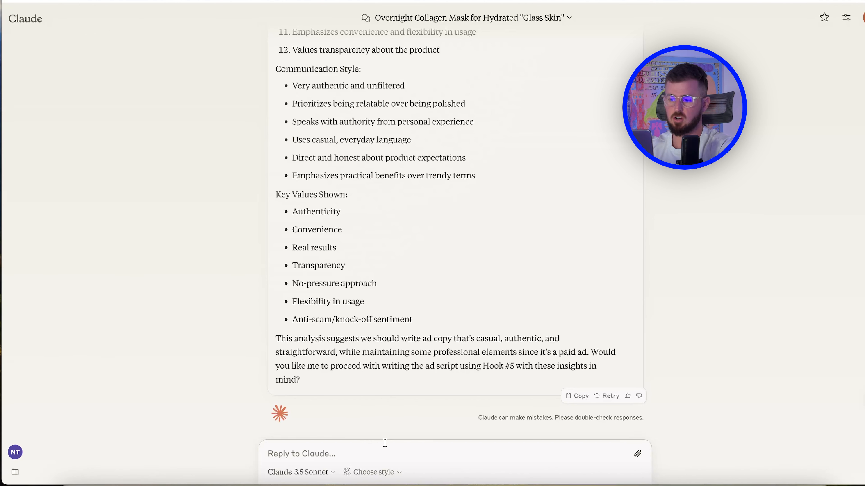
pyautogui.write('Yes')
pyautogui.press('Return')
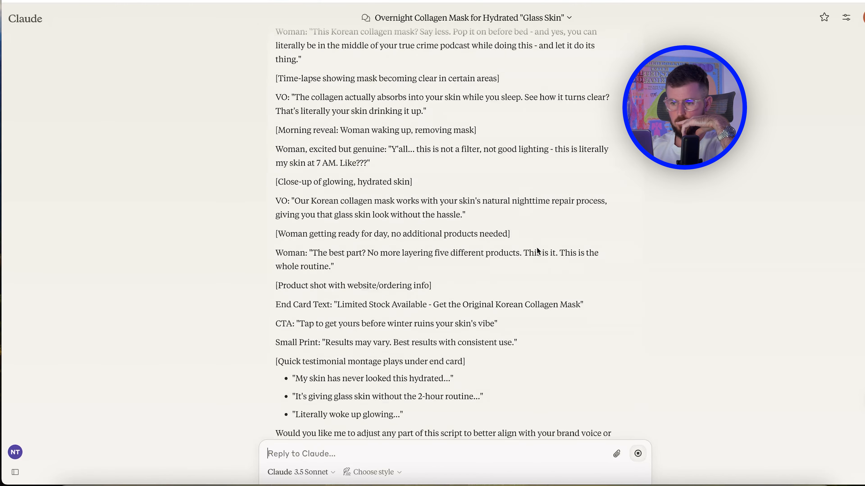
# Read through the generated ad script from its opening hook onward, checking the scenes and spoken lines
pyautogui.scroll(15, 538, 252)
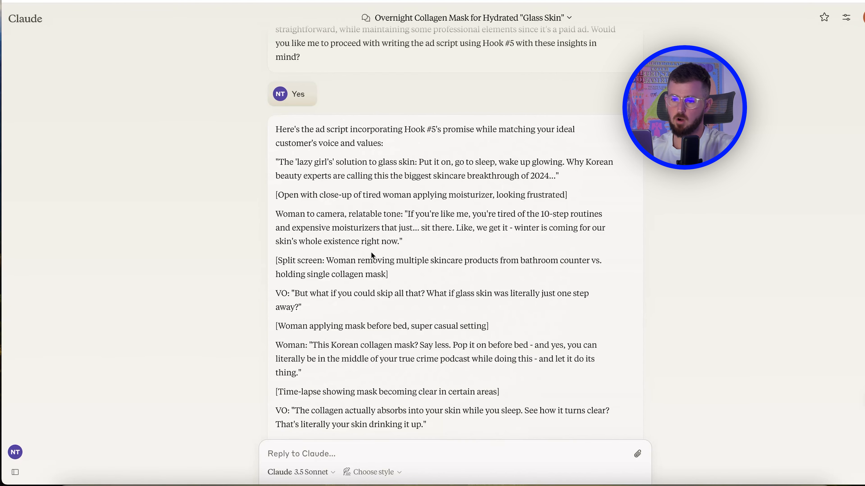
pyautogui.scroll(-2, 366, 196)
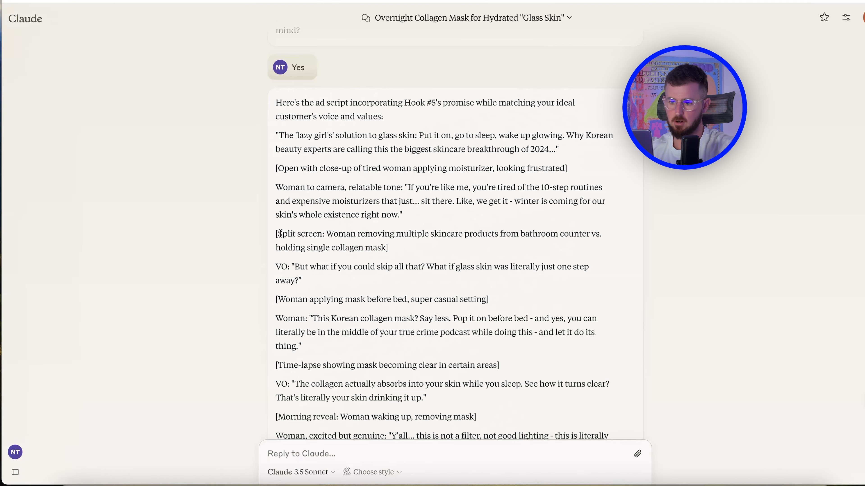
pyautogui.scroll(-1, 280, 233)
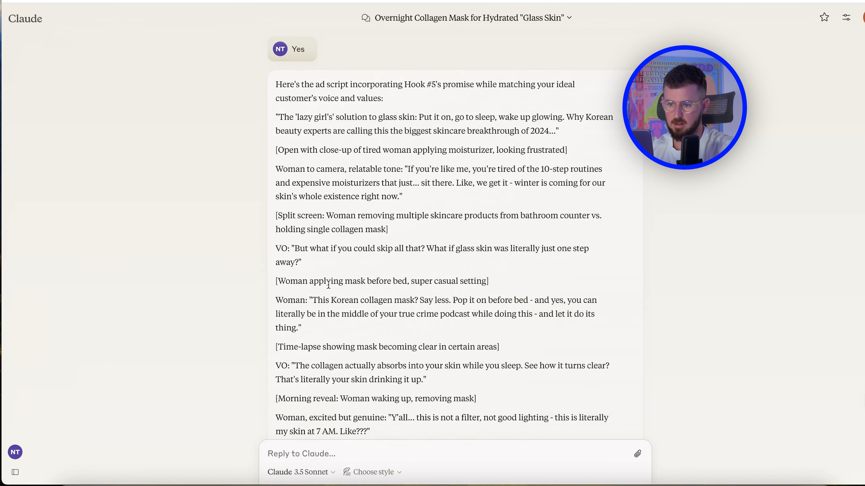
pyautogui.scroll(-10, 328, 284)
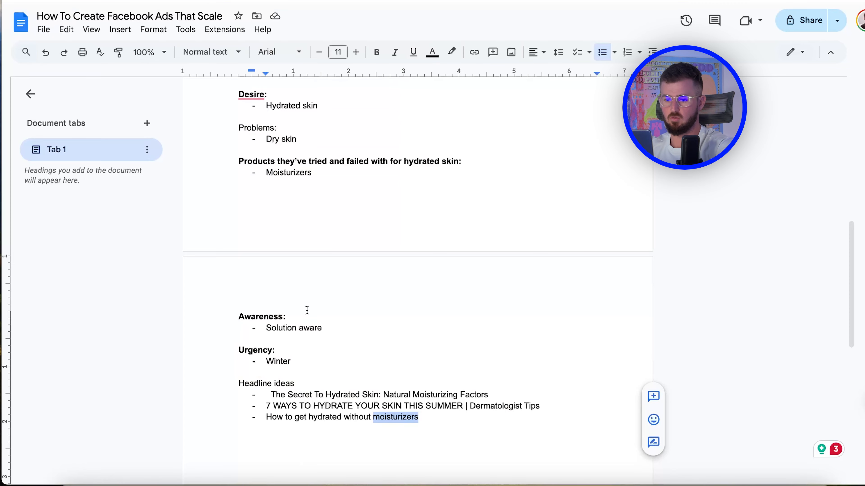
# Switch to the Google Doc, start a new page after the headline ideas, and paste the generated ad script there
pyautogui.scroll(-4, 341, 317)
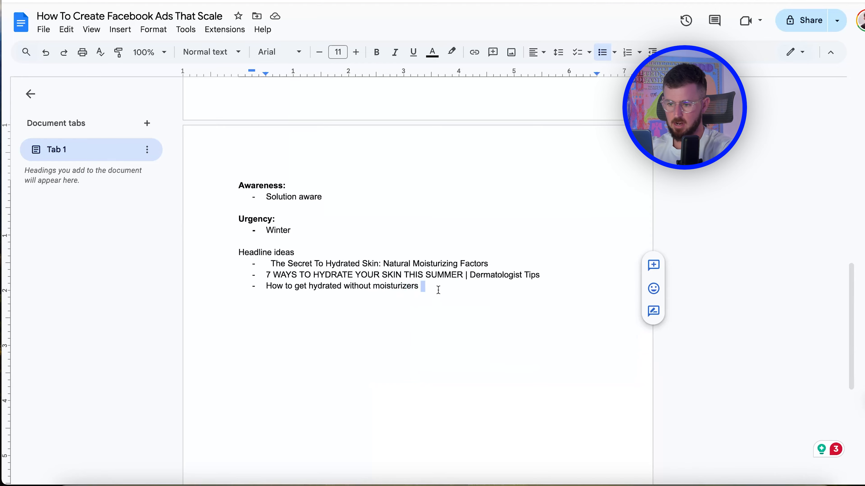
pyautogui.hotkey('ctrl', 'Return')
pyautogui.press('BackSpace')
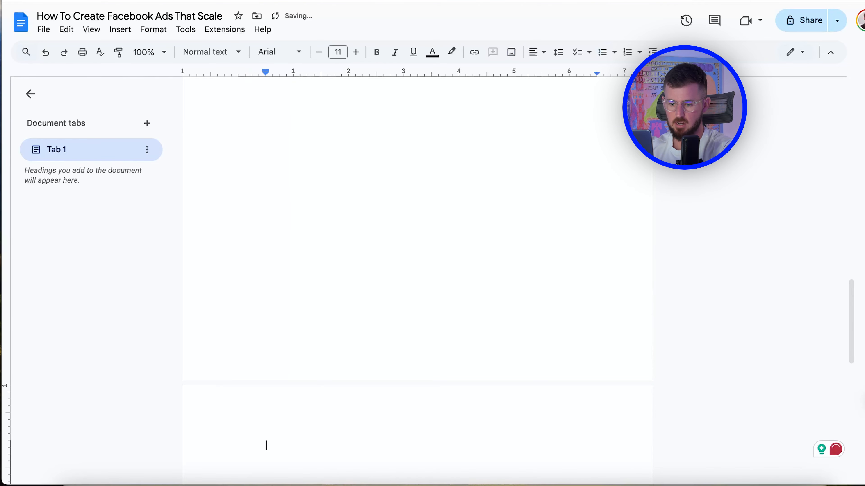
pyautogui.press('BackSpace')
pyautogui.rightClick(246, 440)
pyautogui.click(309, 306)
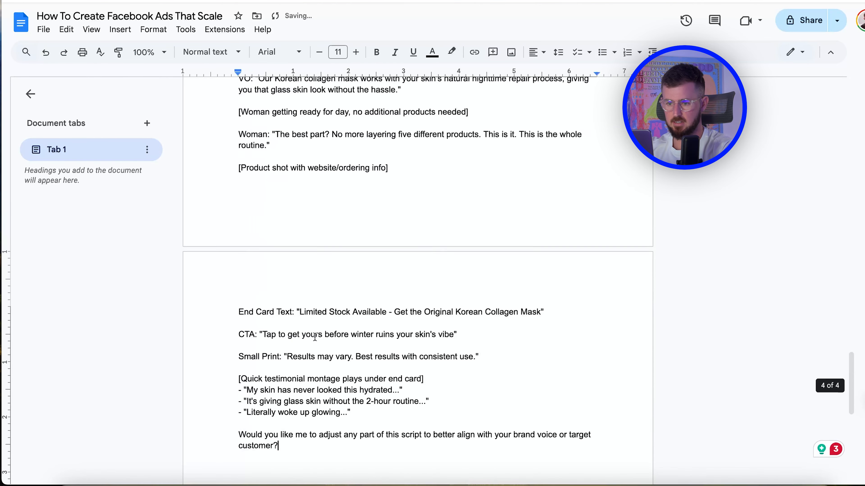
pyautogui.scroll(12, 315, 337)
pyautogui.scroll(5, 315, 337)
# Switch back to Claude and send "Please remove all filming instructions and b-roll. Only show script"
pyautogui.press('super+Tab')
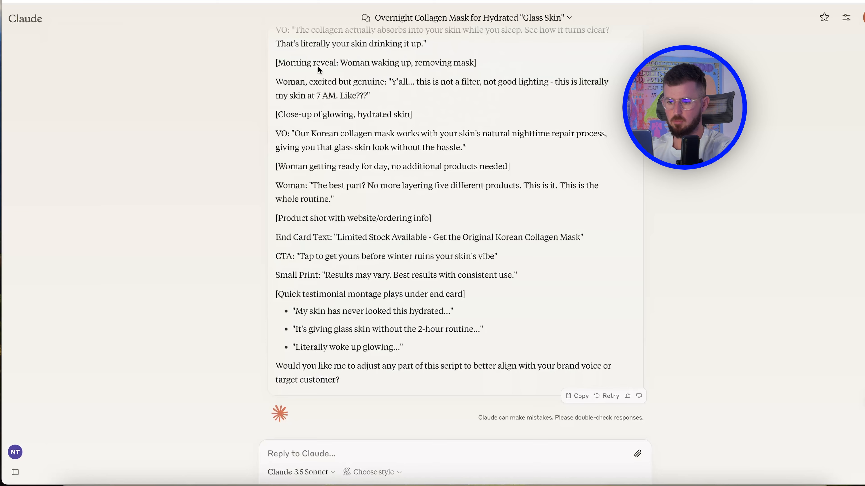
pyautogui.click(319, 445)
pyautogui.write('Please r')
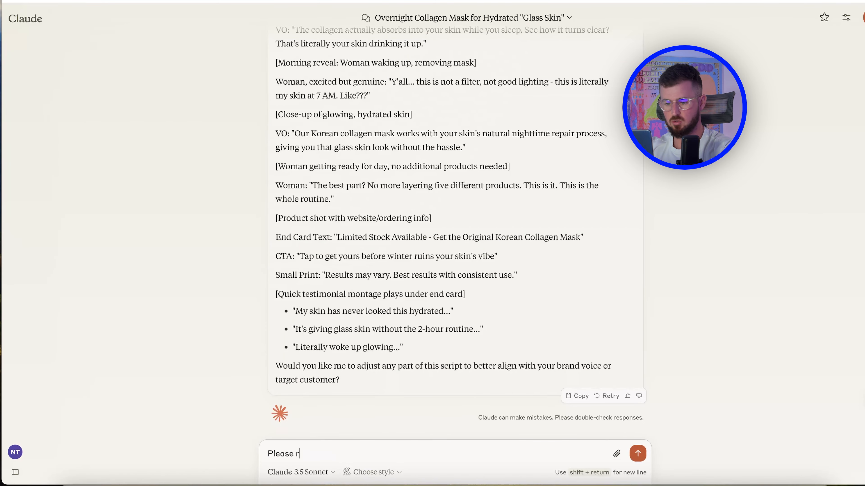
pyautogui.write('emove all fil')
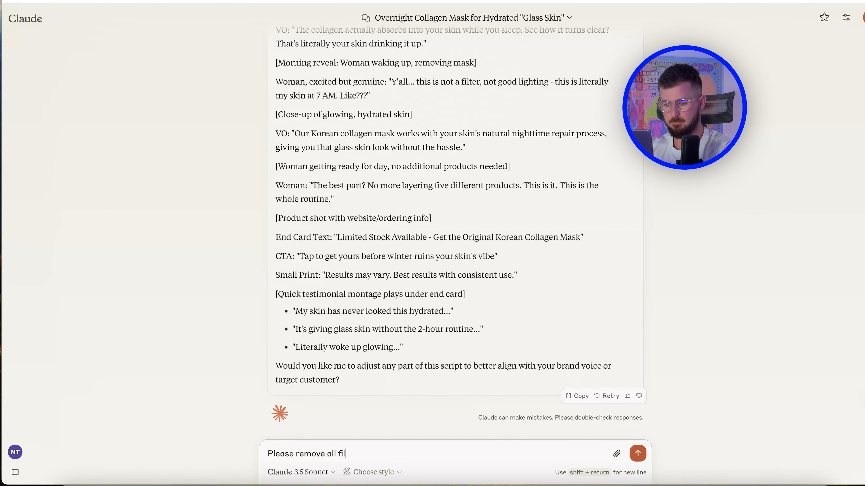
pyautogui.write('ming insut')
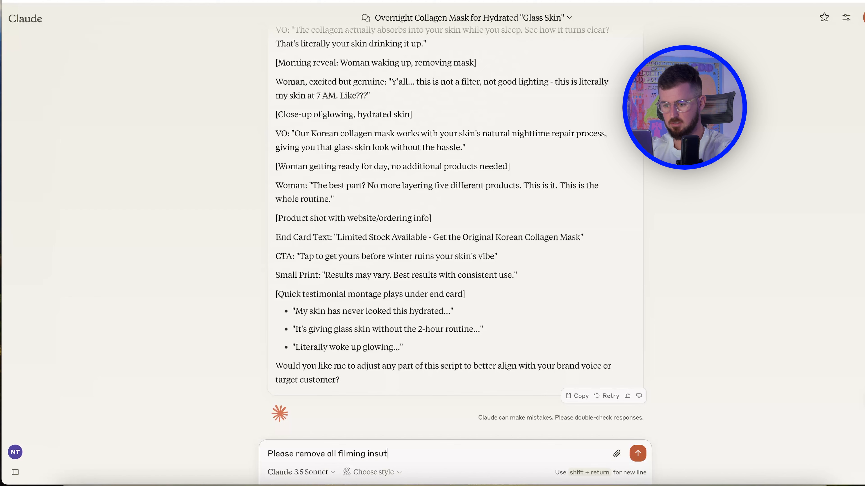
pyautogui.press('BackSpace')
pyautogui.press('BackSpace')
pyautogui.write('tructions and b-roll. O')
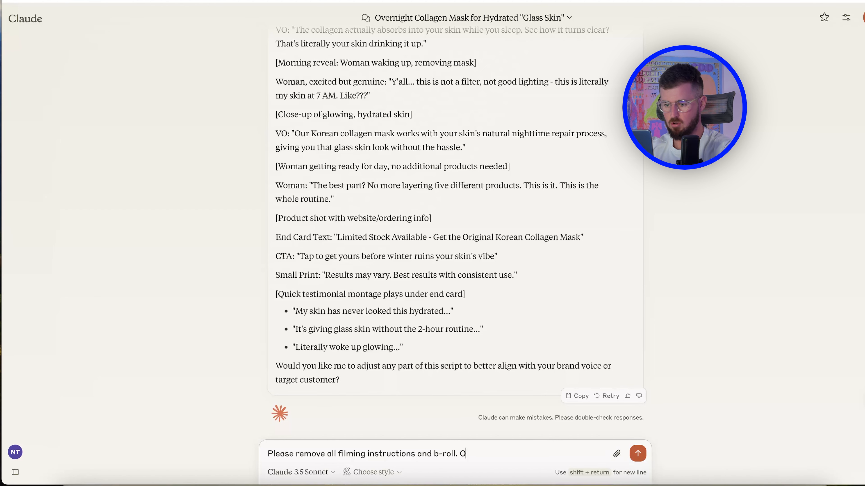
pyautogui.write('nly show script')
pyautogui.press('Return')
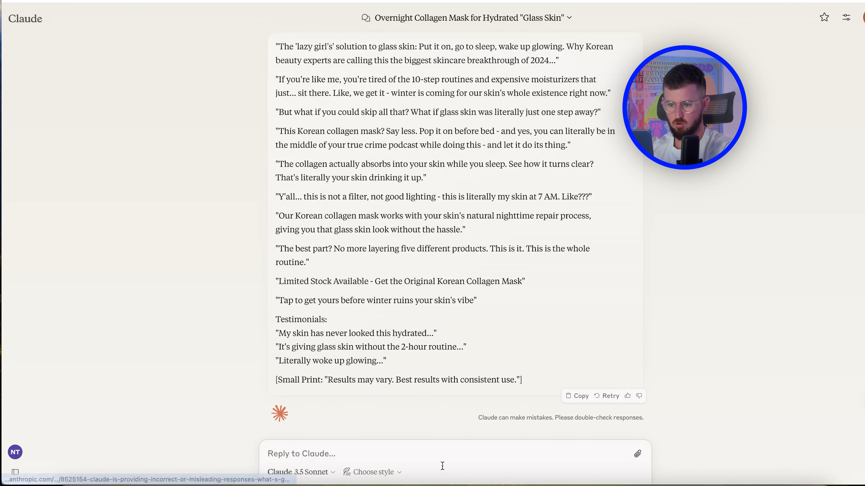
# Ask Claude "Please double space each sentence" for the script-only version
pyautogui.write('Please doubel d')
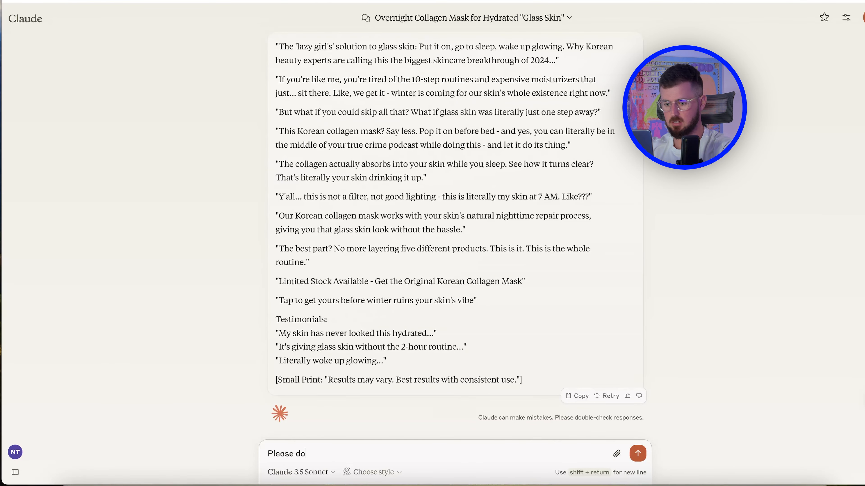
pyautogui.press('BackSpace')
pyautogui.press('BackSpace')
pyautogui.press('BackSpace')
pyautogui.press('BackSpace')
pyautogui.write('le po')
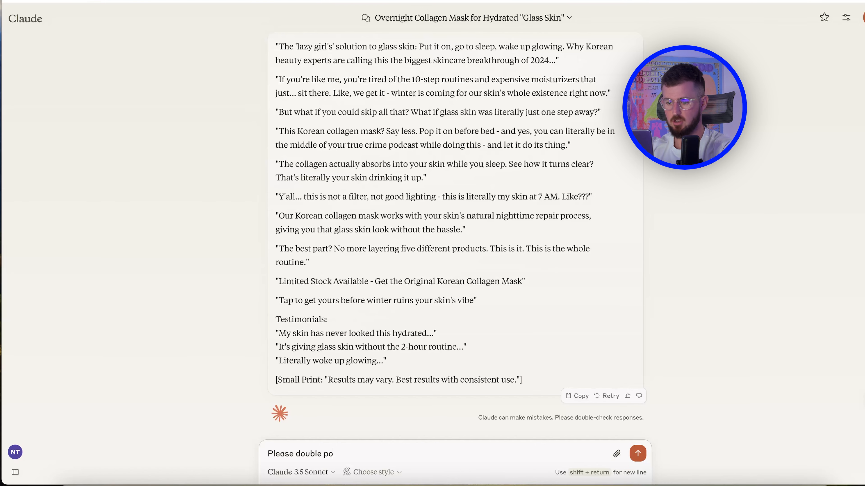
pyautogui.write('space each sentence')
pyautogui.press('Return')
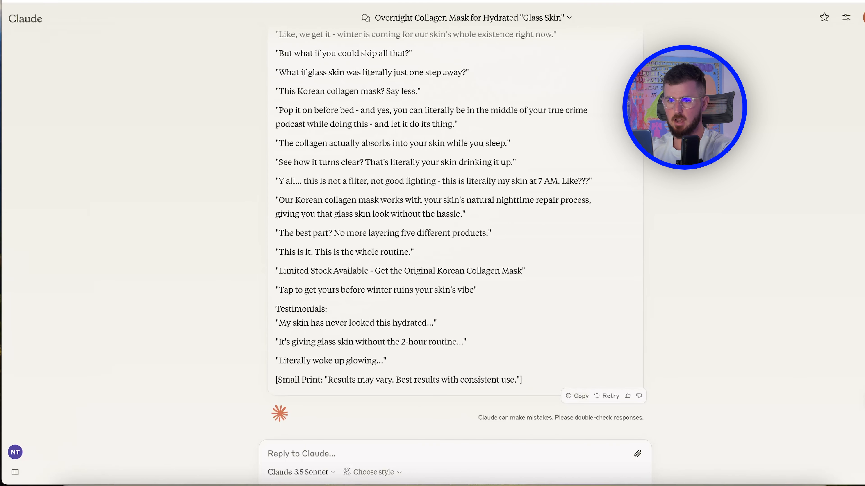
# Replace the ad script pasted in the Google Doc with Claude's double-spaced version, without its formatting
pyautogui.press('super+Tab')
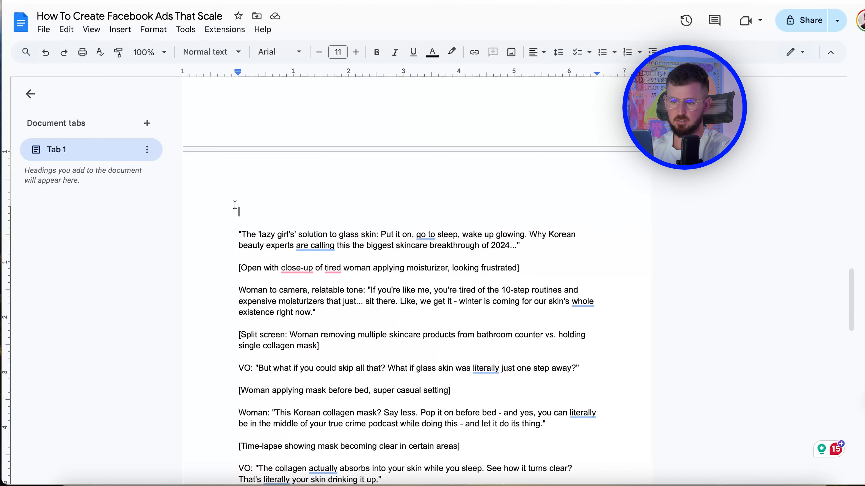
pyautogui.press('super+a')
pyautogui.scroll(-10, 409, 307)
pyautogui.press('BackSpace')
pyautogui.rightClick(250, 291)
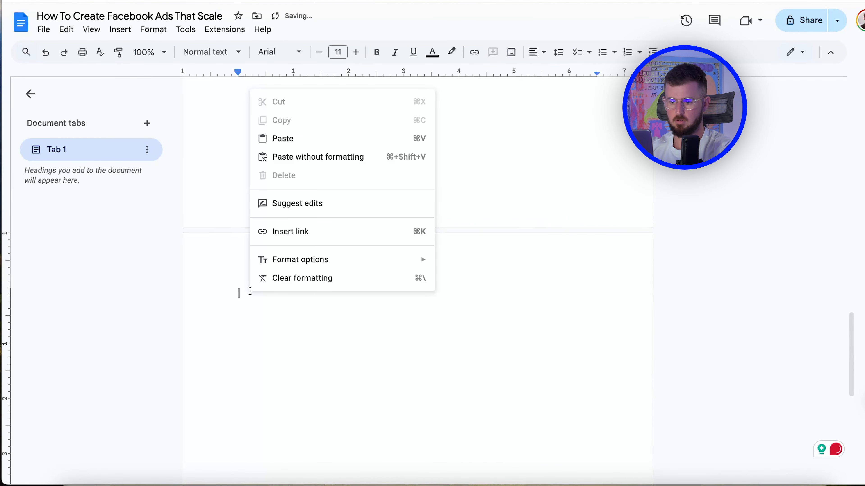
pyautogui.click(318, 157)
pyautogui.scroll(10, 341, 273)
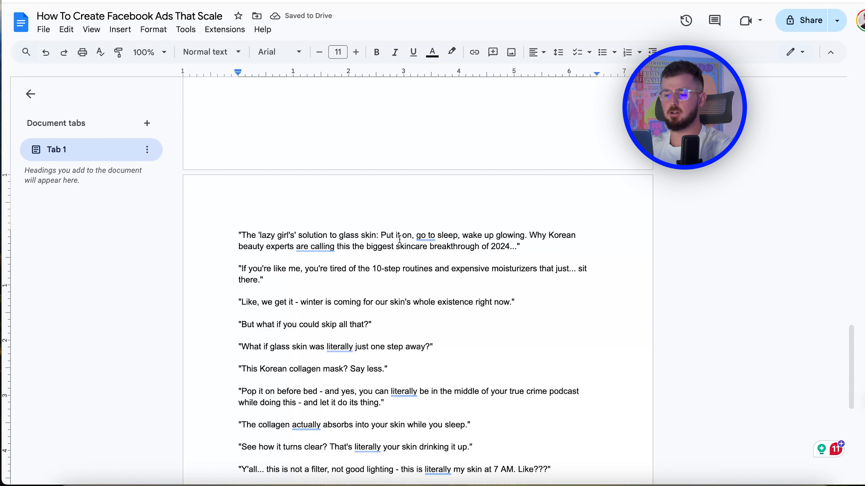
# Remove the quotation marks around the script's opening hook and change its ending to "2025...."
pyautogui.scroll(5, 418, 272)
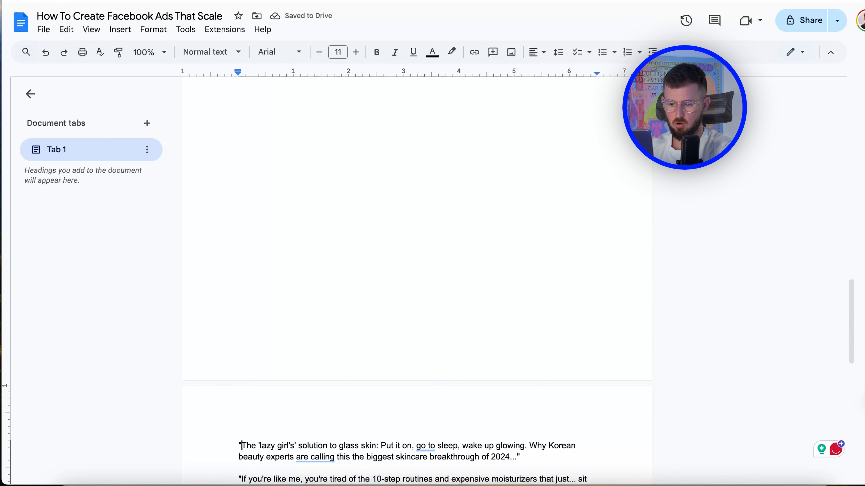
pyautogui.press('Delete')
pyautogui.scroll(-3, 323, 256)
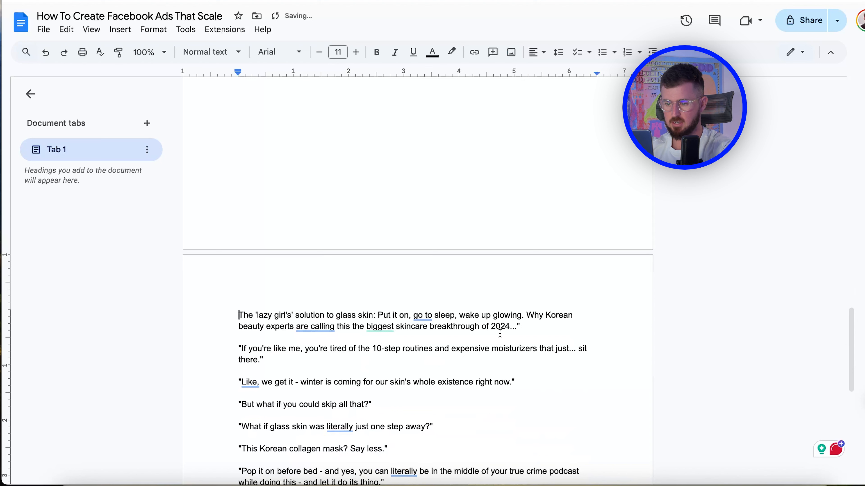
pyautogui.click(547, 326)
pyautogui.press('BackSpace')
pyautogui.press('BackSpace')
pyautogui.press('BackSpace')
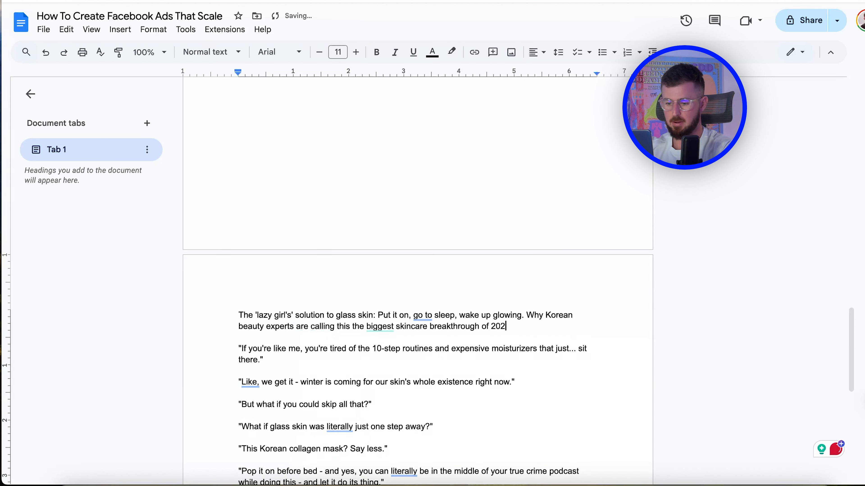
pyautogui.write('5')
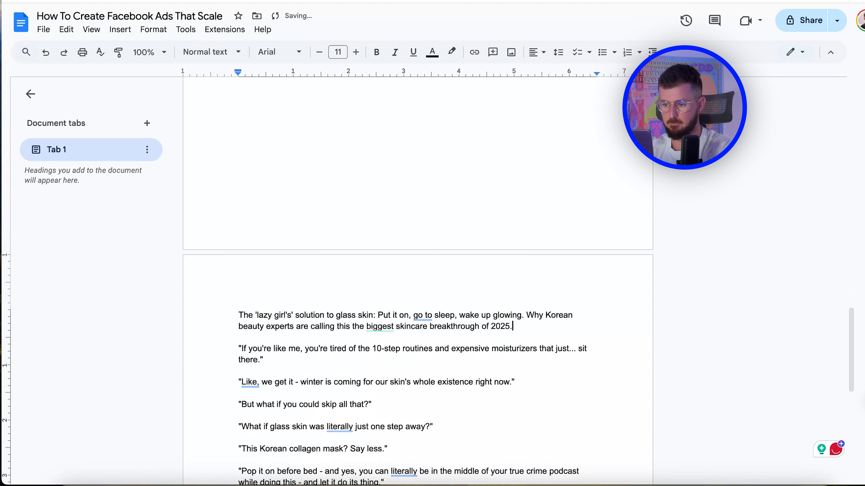
pyautogui.write('....')
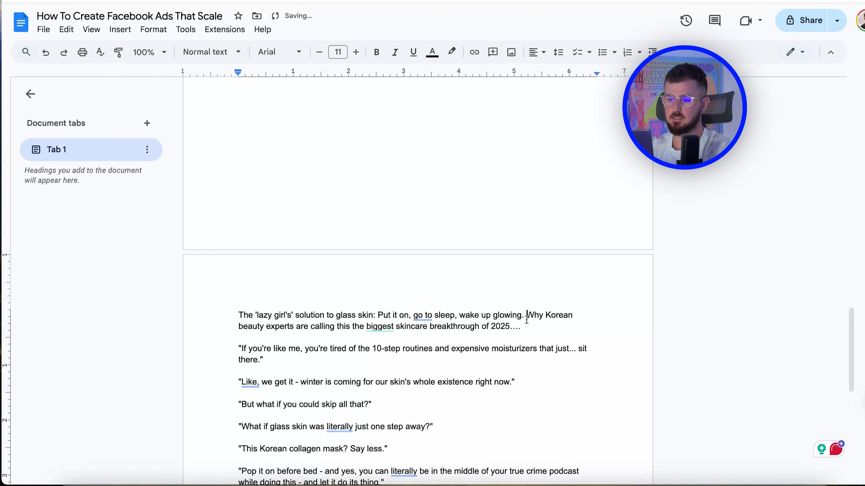
# Split the opening hook so that "Why Korean beauty experts are calling this" begins its own paragraph
pyautogui.press('Return')
pyautogui.press('Return')
pyautogui.scroll(-3, 527, 320)
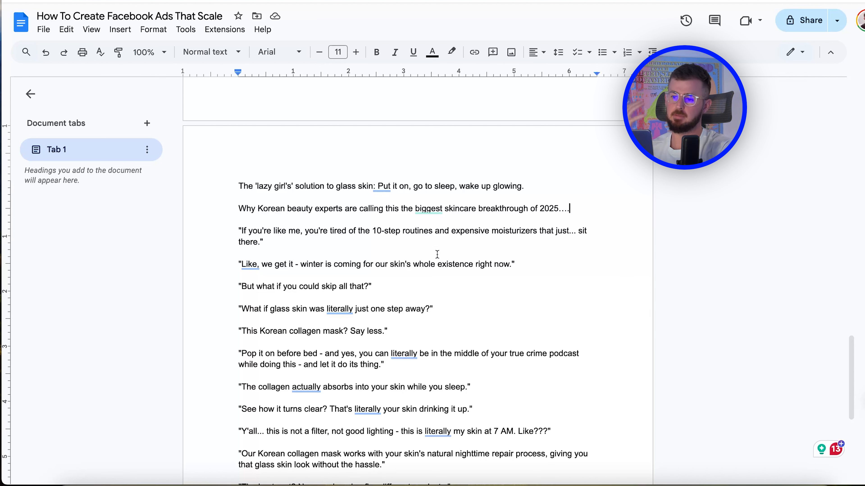
# Remove the quotation marks around the "If you're like me" line and cut "10-step routines and" from it
pyautogui.click(242, 230)
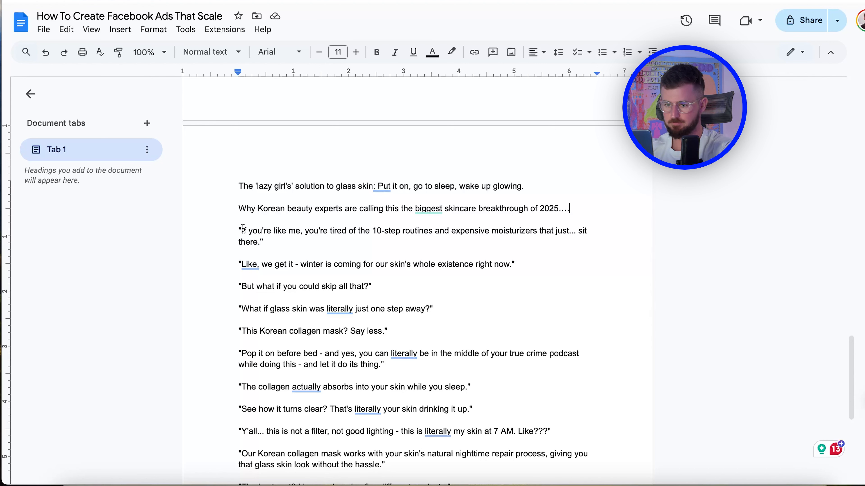
pyautogui.press('BackSpace')
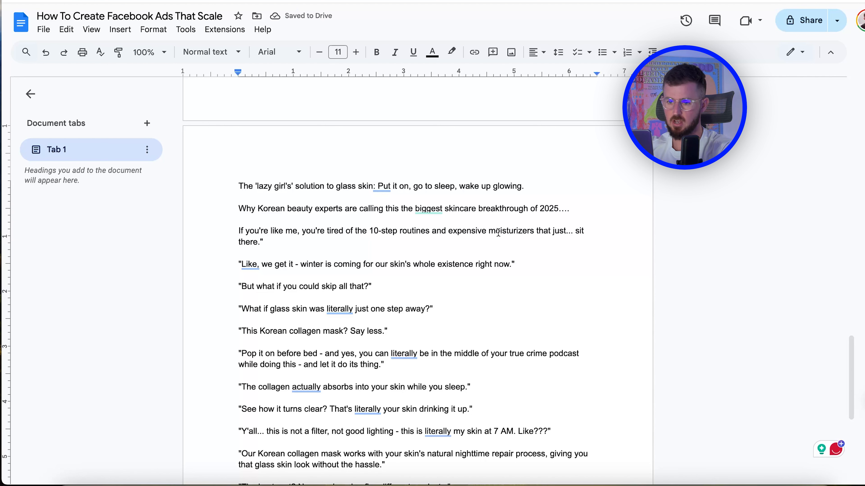
pyautogui.click(354, 242)
pyautogui.press('BackSpace')
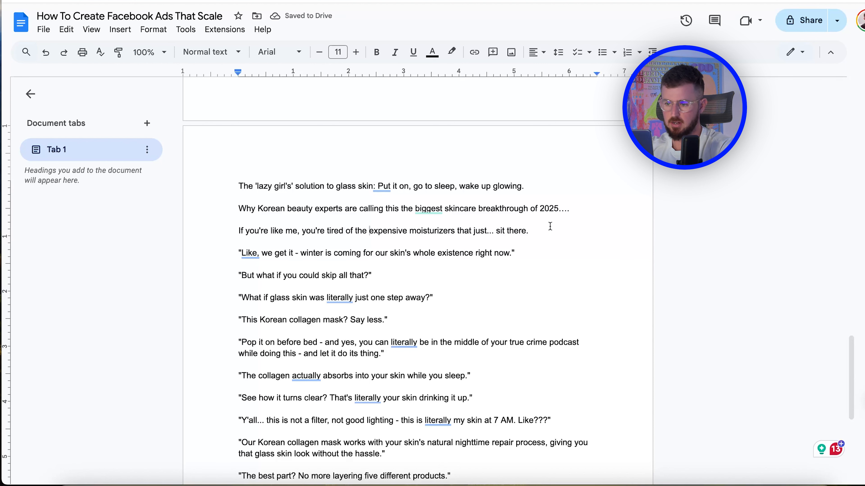
# Restore "10-step routines and" in the "If you're like me" line, and delete "and expensive moisturizers" instead
pyautogui.click(546, 234)
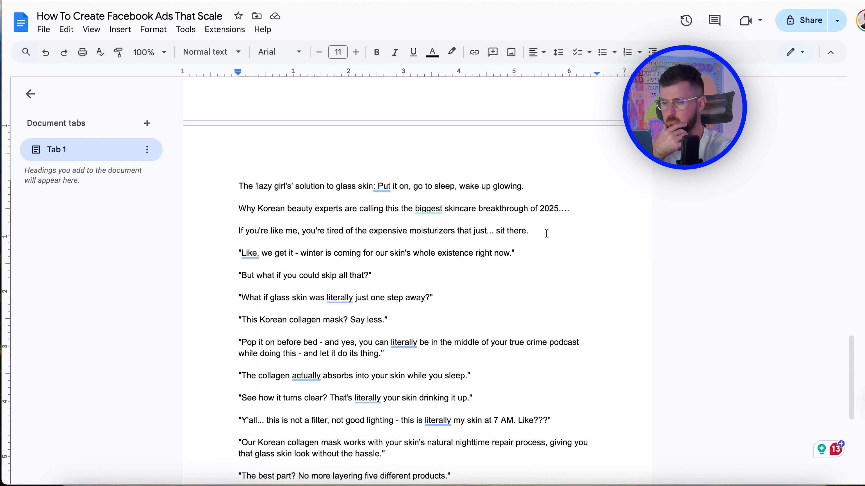
pyautogui.press('super+z')
pyautogui.press('super+z')
pyautogui.press('super+z')
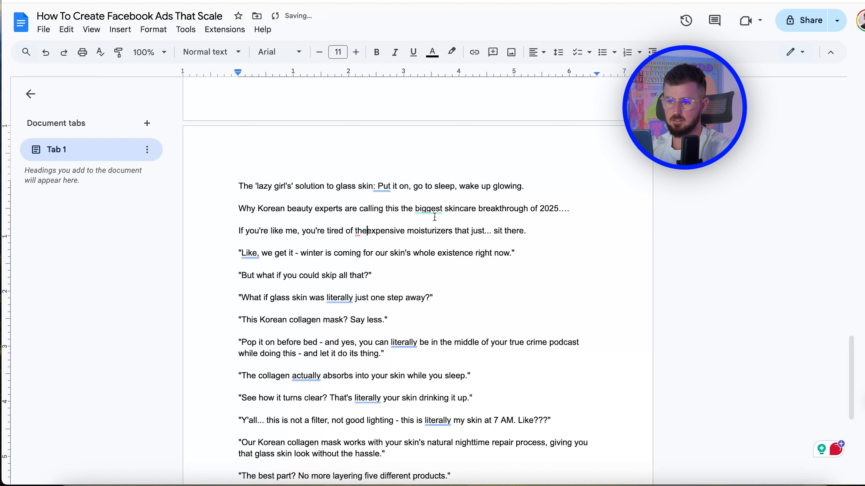
pyautogui.click(402, 244)
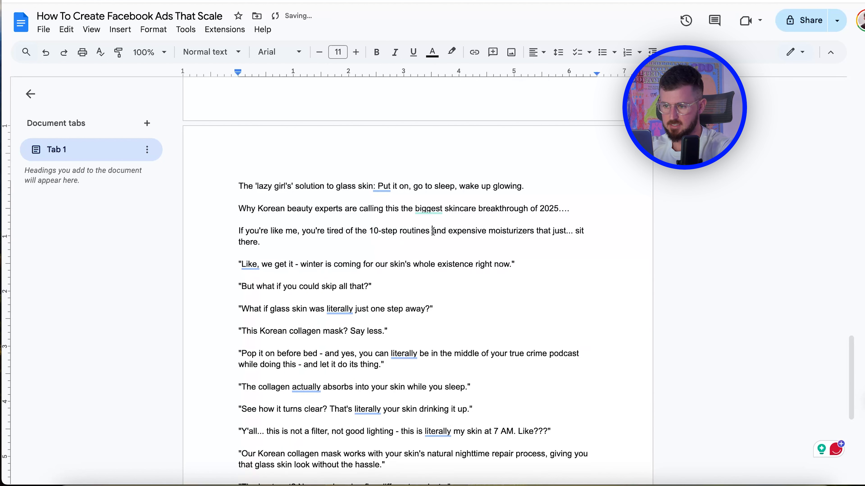
pyautogui.moveTo(433, 231); pyautogui.dragTo(514, 232)
pyautogui.press('BackSpace')
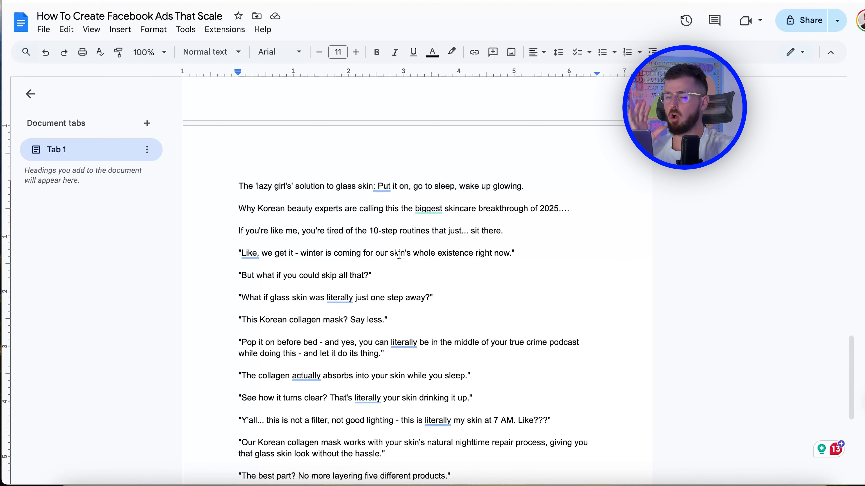
# Remove the quotation marks around the three lines from "Like, we get it" to "What if glass skin was literally just one step away?"
pyautogui.press('BackSpace')
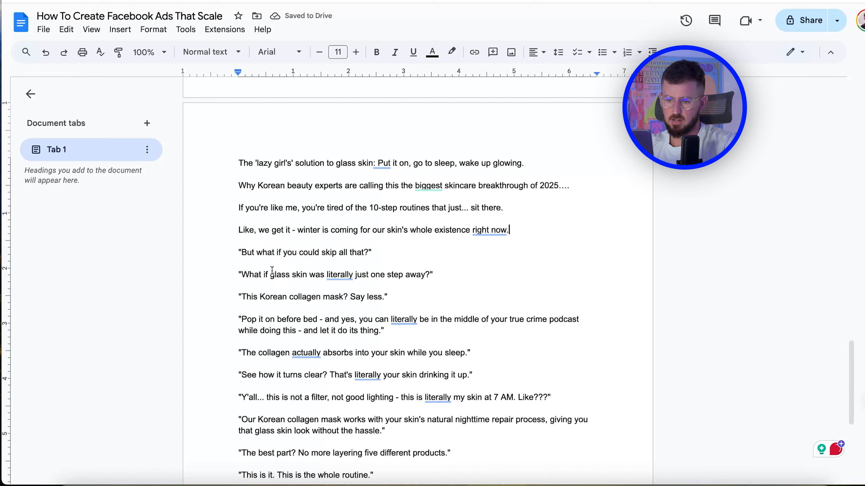
pyautogui.click(245, 246)
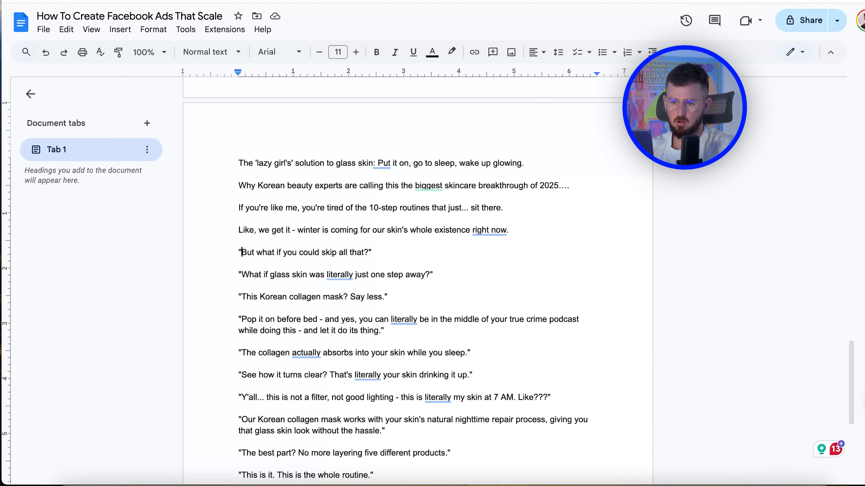
pyautogui.press('BackSpace')
pyautogui.press('BackSpace')
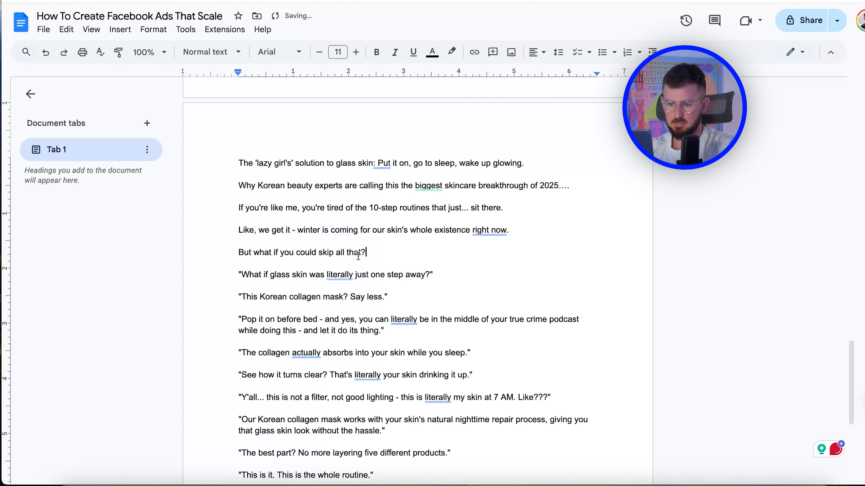
pyautogui.scroll(-1, 278, 278)
pyautogui.click(243, 253)
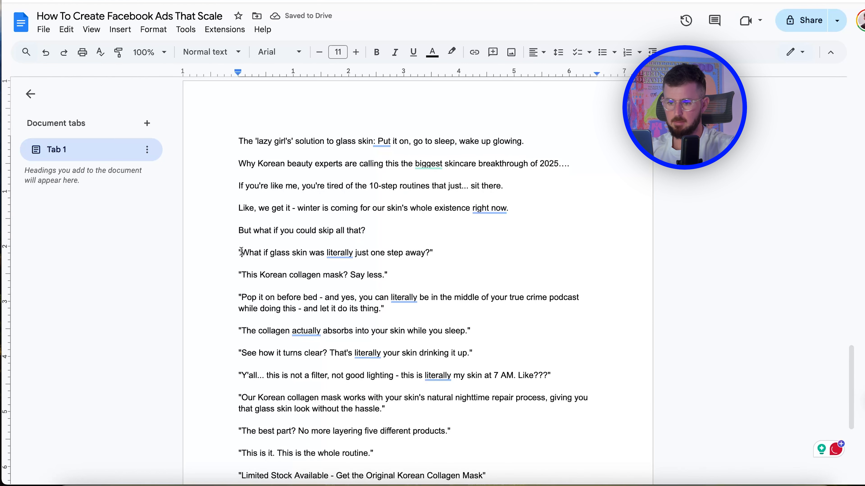
pyautogui.press('BackSpace')
pyautogui.click(464, 256)
pyautogui.press('BackSpace')
# Remove the quotation marks around the "This Korean collagen mask? Say less." and "Pop it on before bed" lines
pyautogui.scroll(-3, 260, 182)
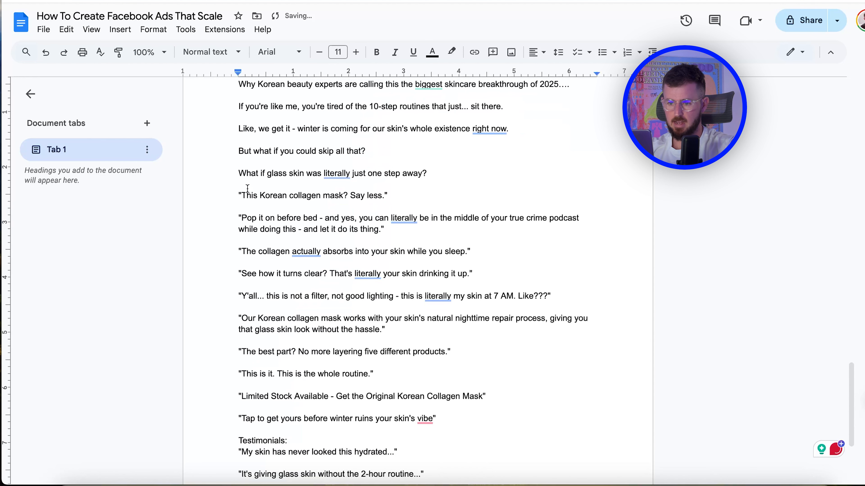
pyautogui.click(243, 196)
pyautogui.press('BackSpace')
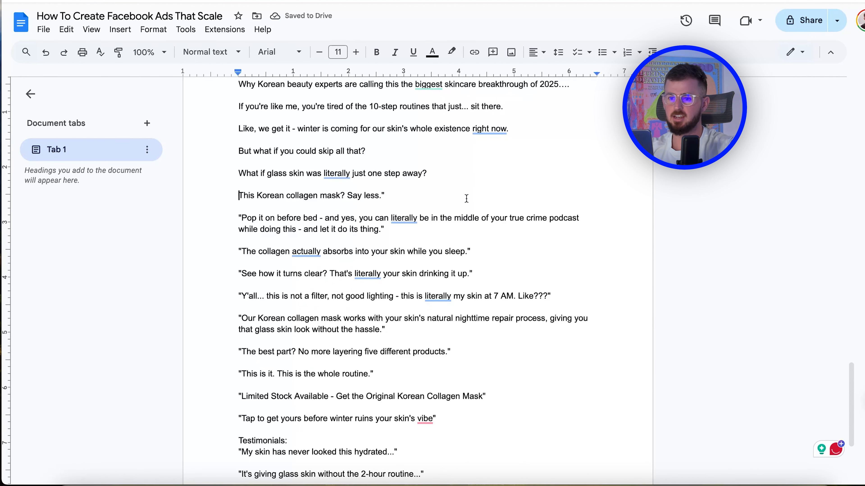
pyautogui.scroll(-1, 464, 197)
pyautogui.doubleClick(399, 170)
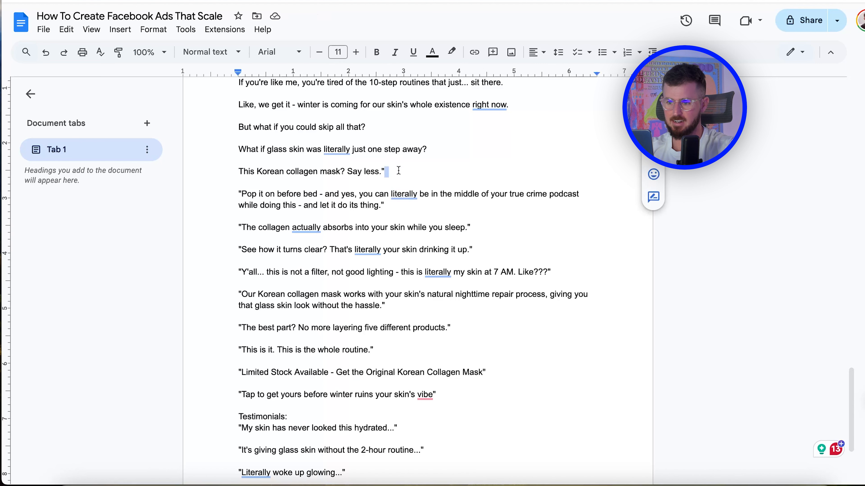
pyautogui.press('BackSpace')
pyautogui.press('BackSpace')
pyautogui.click(242, 194)
pyautogui.press('BackSpace')
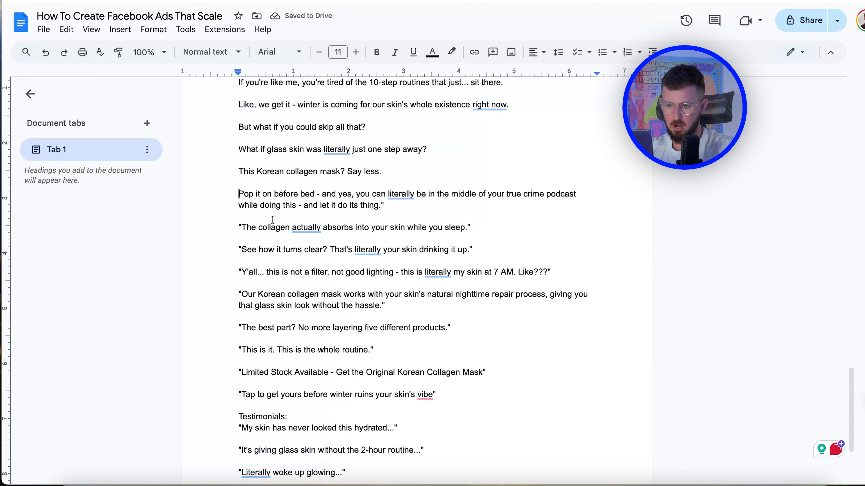
pyautogui.click(445, 205)
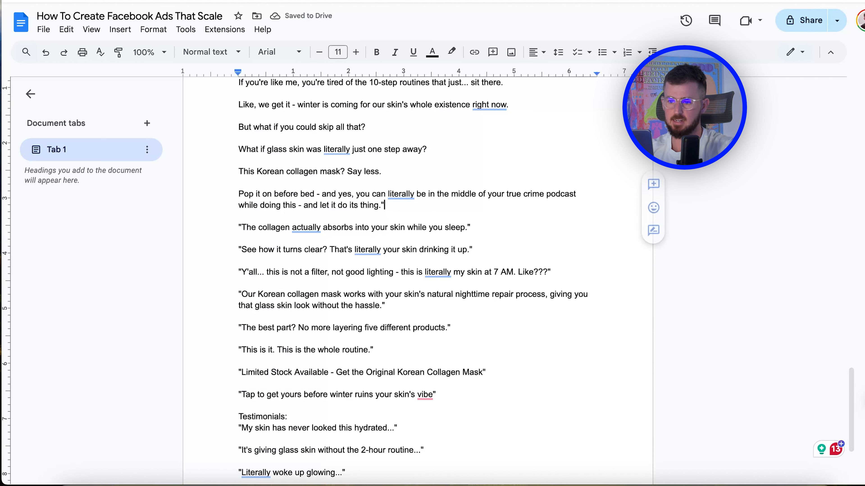
pyautogui.press('BackSpace')
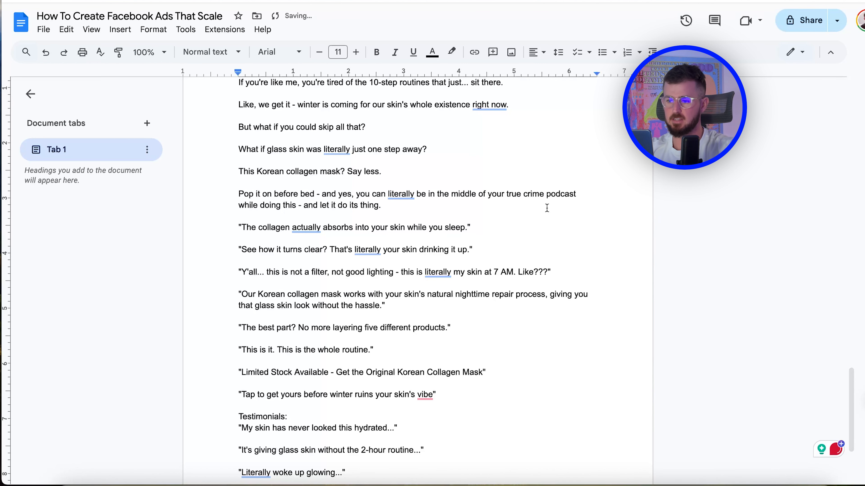
# Remove the quotation marks around "The collagen actually absorbs into your skin while you sleep." and the "See how it turns clear?" line
pyautogui.scroll(-1, 415, 260)
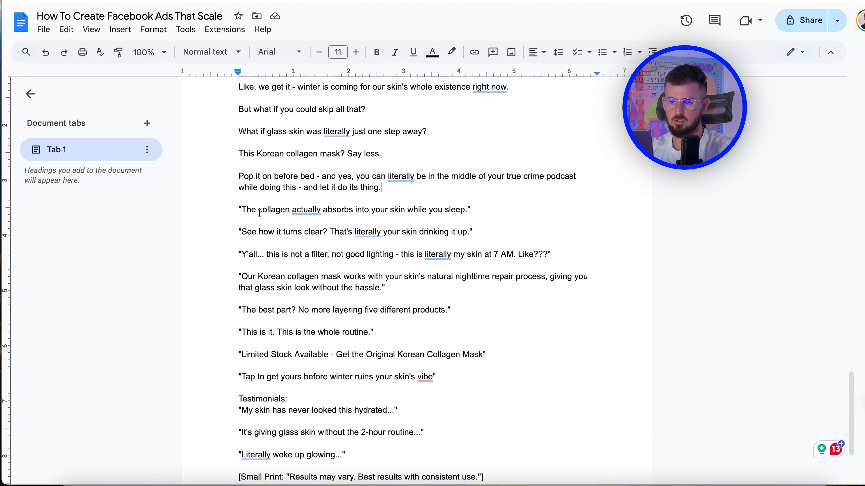
pyautogui.click(243, 210)
pyautogui.press('BackSpace')
pyautogui.click(469, 206)
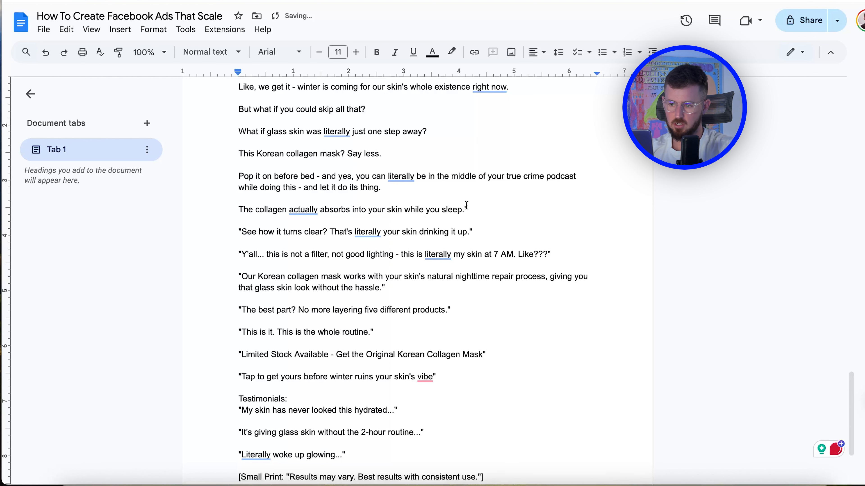
pyautogui.press('BackSpace')
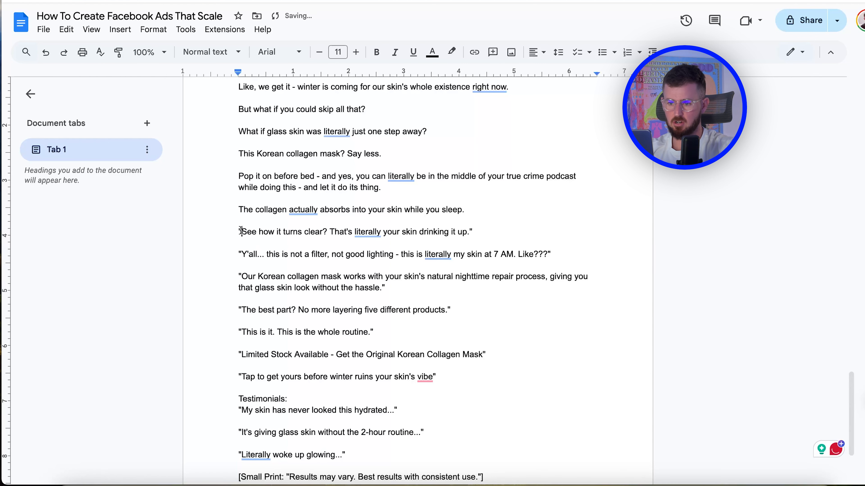
pyautogui.click(241, 232)
pyautogui.press('BackSpace')
pyautogui.click(480, 235)
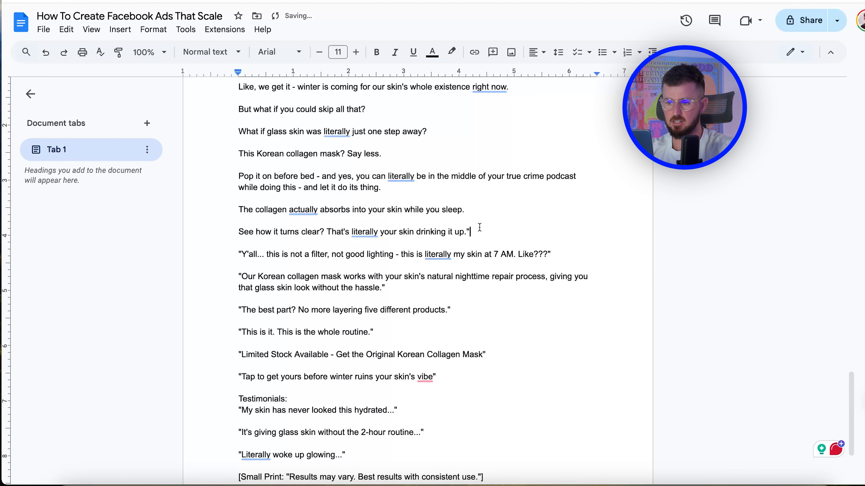
pyautogui.press('BackSpace')
# Remove the quotation marks around the "Y'all... this is not a filter" line
pyautogui.scroll(-2, 474, 233)
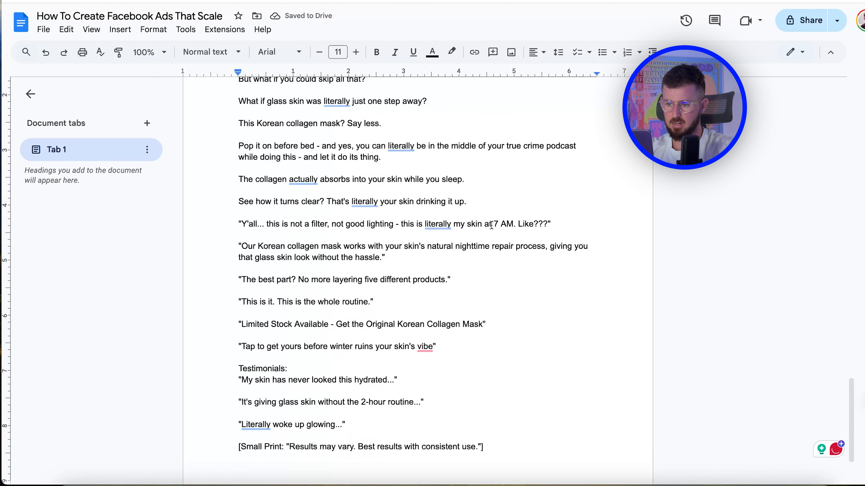
pyautogui.click(241, 224)
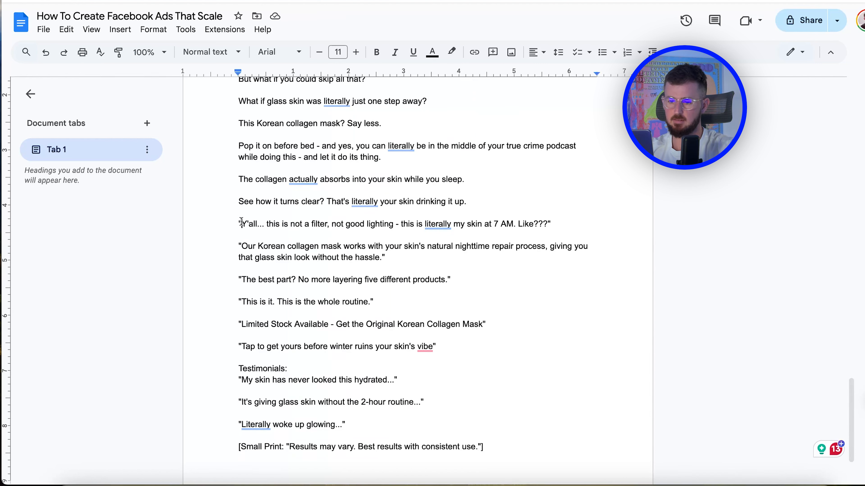
pyautogui.press('BackSpace')
pyautogui.click(565, 225)
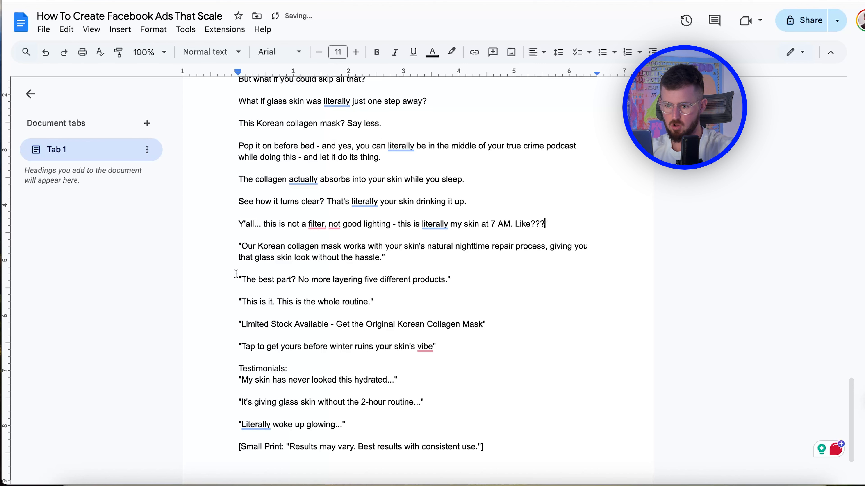
# Delete the opening quotation mark of the "Our Korean collagen mask works" line and change "Our" to "This"
pyautogui.click(241, 244)
pyautogui.press('BackSpace')
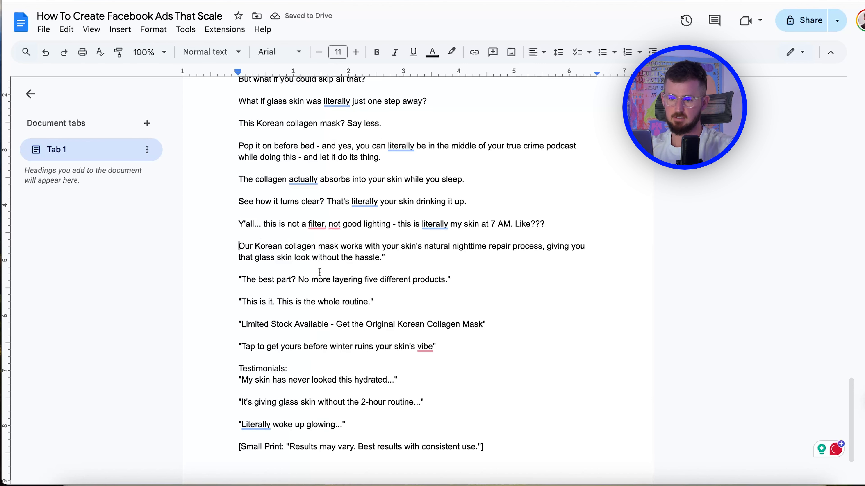
pyautogui.click(401, 258)
pyautogui.doubleClick(245, 247)
pyautogui.write('This')
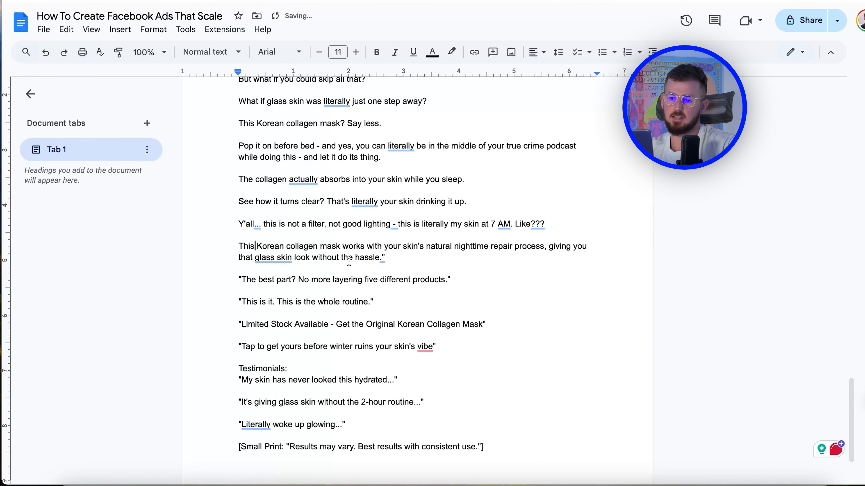
# Remove the quotation marks around "The best part? No more layering five different products." and "This is it. This is the whole routine."
pyautogui.click(244, 279)
pyautogui.press('BackSpace')
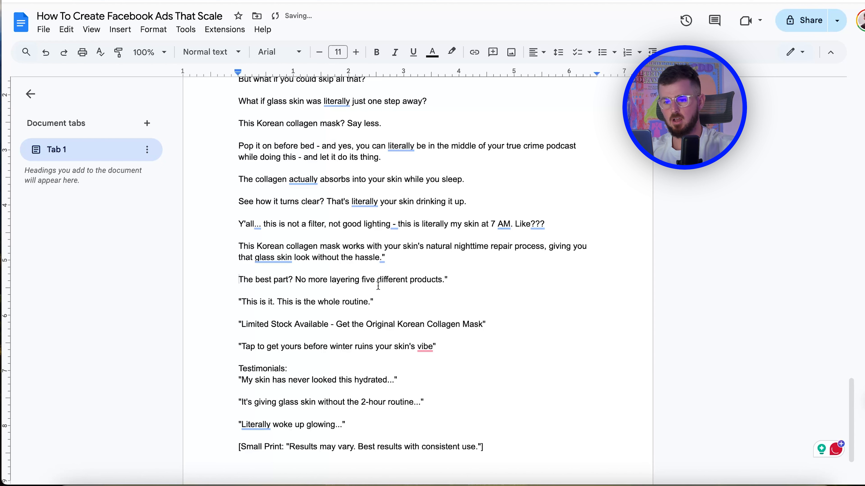
pyautogui.click(462, 280)
pyautogui.press('BackSpace')
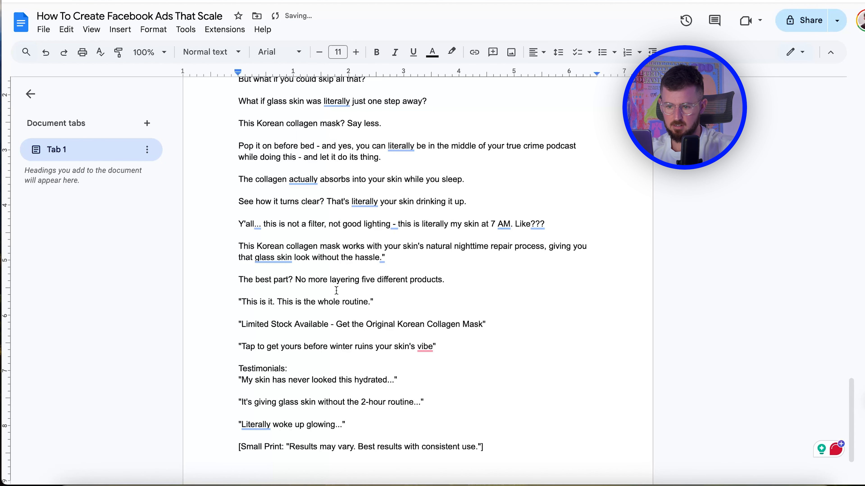
pyautogui.click(242, 302)
pyautogui.press('BackSpace')
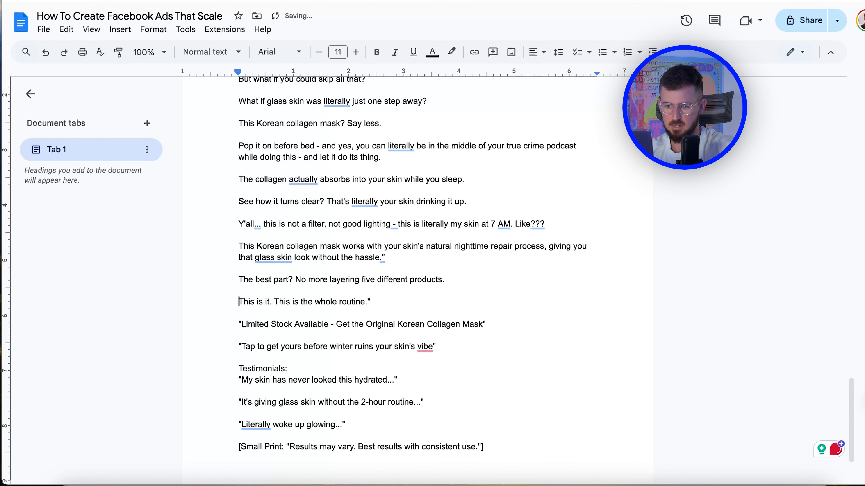
pyautogui.doubleClick(393, 302)
pyautogui.press('BackSpace')
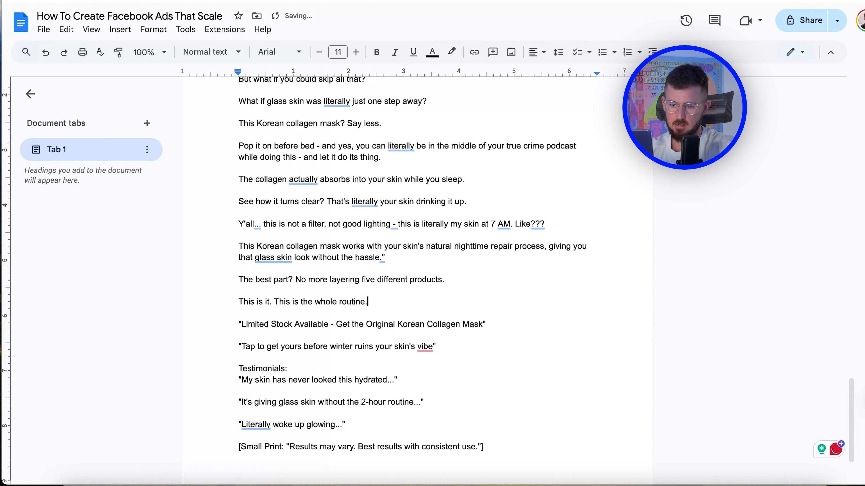
# Replace "Limited Stock Available" with "Winter is only getting colder, which means more mornings of waking up with dry skin."
pyautogui.scroll(-1, 507, 326)
pyautogui.moveTo(241, 302); pyautogui.dragTo(524, 299)
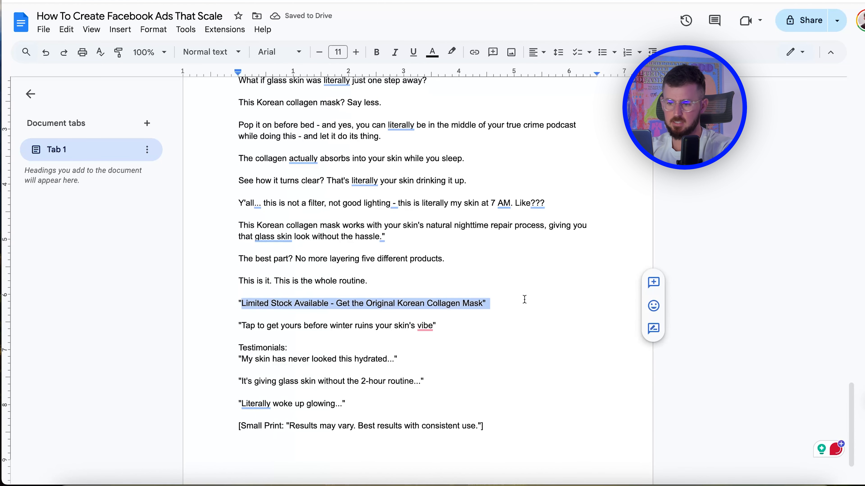
pyautogui.click(319, 306)
pyautogui.press('super+BackSpace')
pyautogui.write('Winter is o')
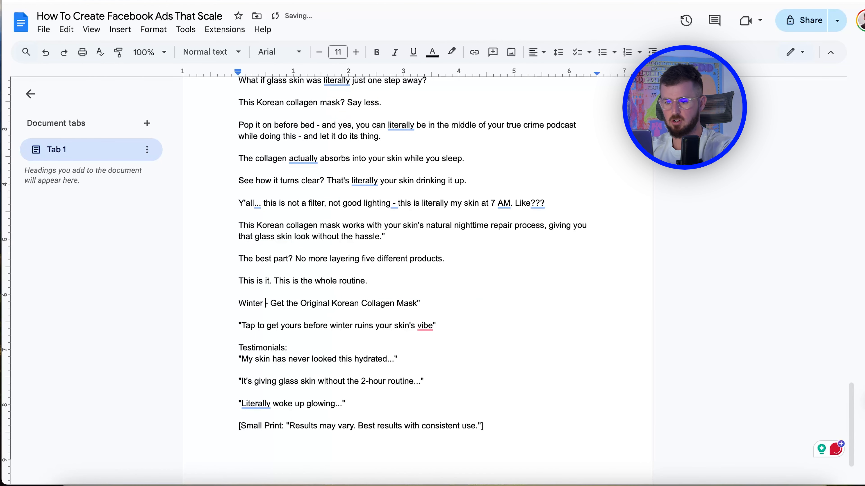
pyautogui.write('nly getting cold')
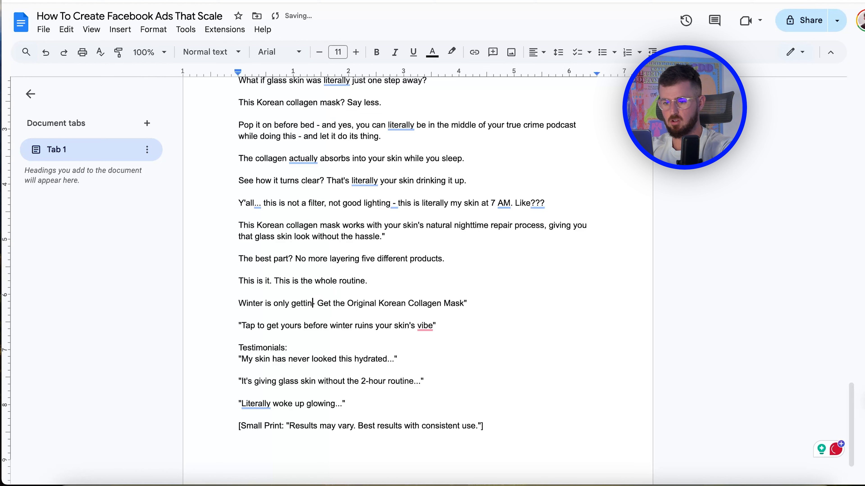
pyautogui.write('er, which mean')
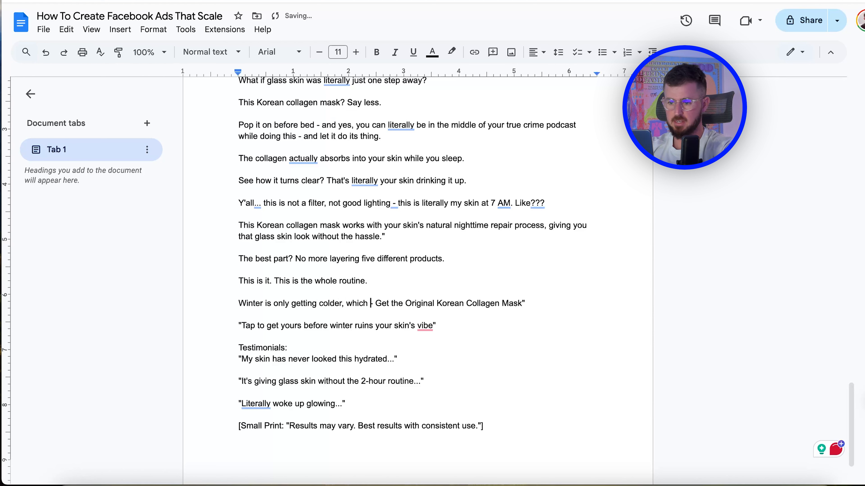
pyautogui.write('s more mornings')
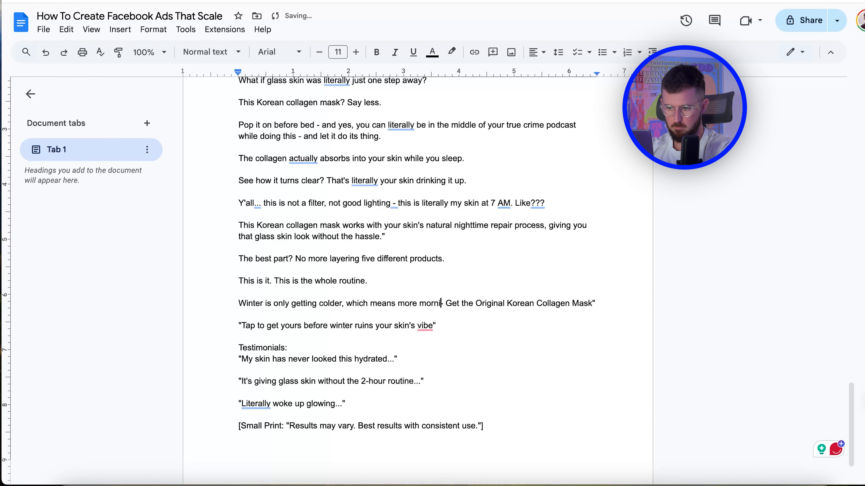
pyautogui.write(' of waking ')
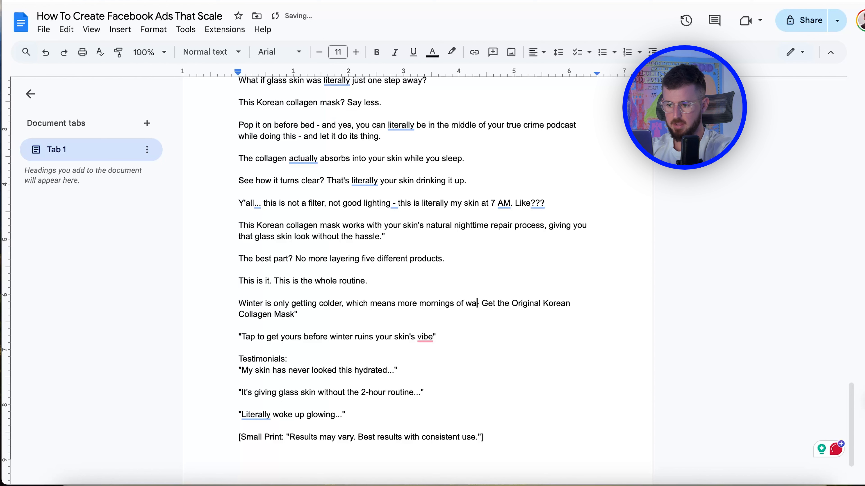
pyautogui.write('up with ')
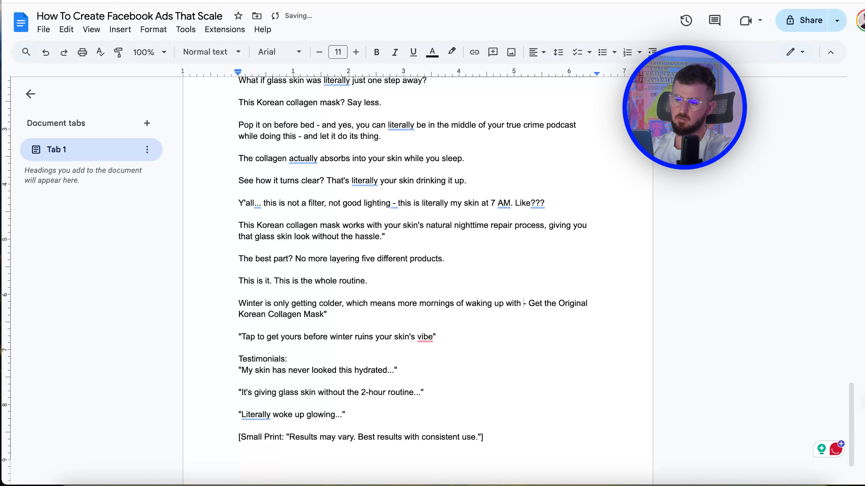
pyautogui.write('dry')
pyautogui.write('skin.')
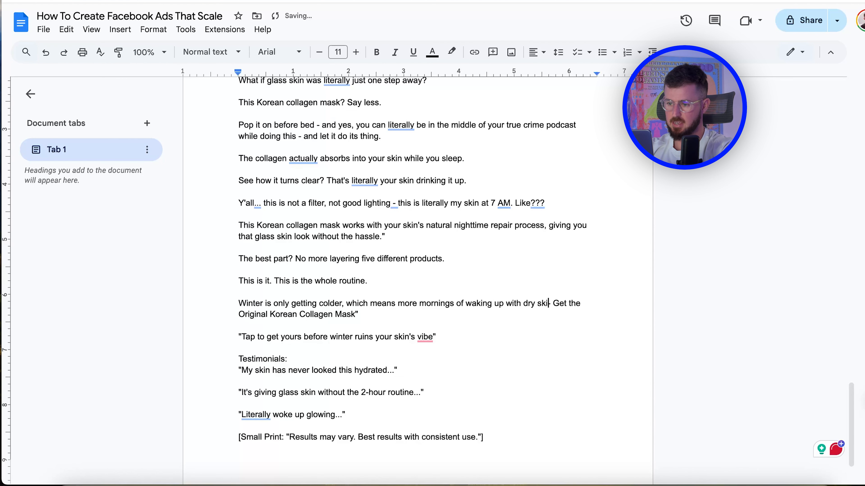
# Start a new paragraph with "So don't wait to" ahead of "Get the Original Korean Collagen Mask"
pyautogui.press('Return')
pyautogui.press('Return')
pyautogui.write("So don't wait t")
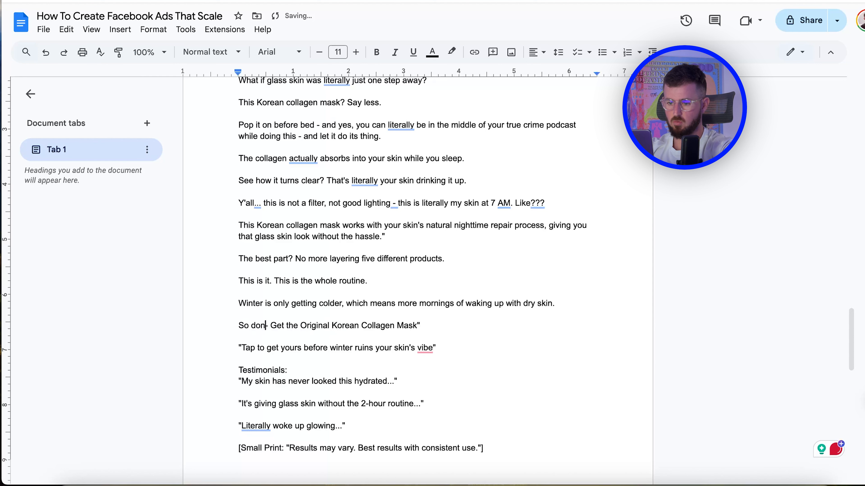
pyautogui.write('o gert')
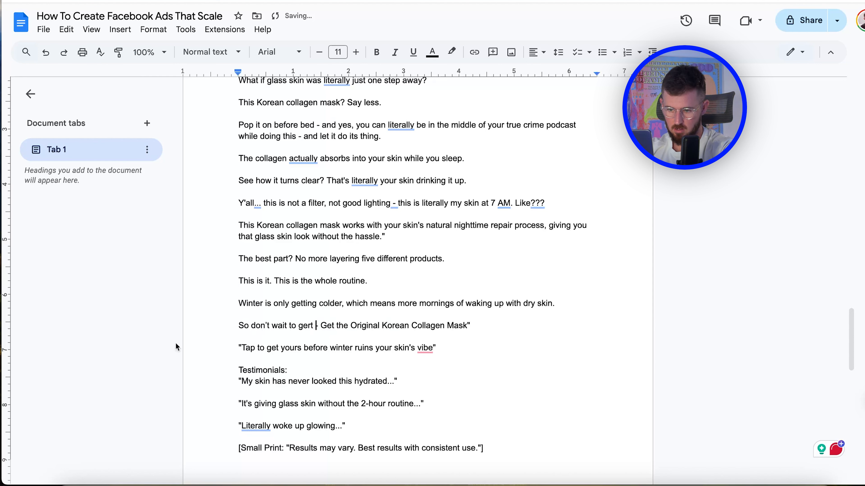
# Delete the "So don't wait" line, the "Winter is only getting colder" line and the opening quotation mark of "Tap to get yours"
pyautogui.moveTo(480, 324); pyautogui.dragTo(170, 322)
pyautogui.press('BackSpace')
pyautogui.press('BackSpace')
pyautogui.press('BackSpace')
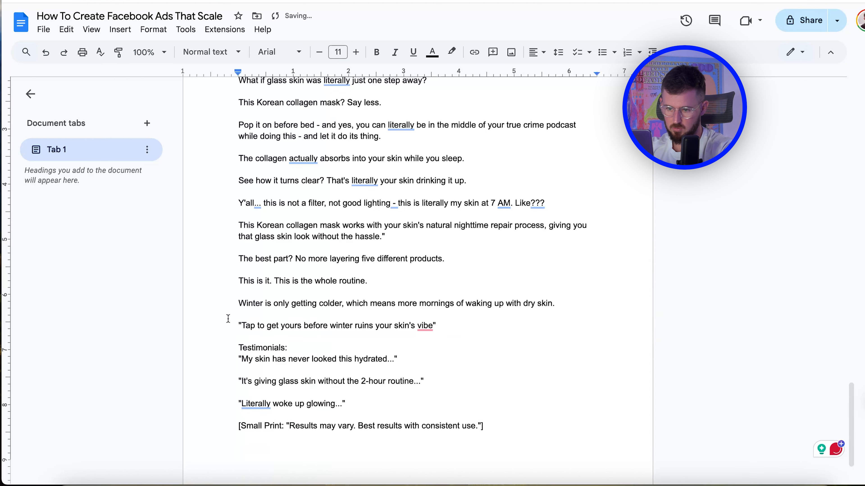
pyautogui.moveTo(240, 325); pyautogui.dragTo(238, 304)
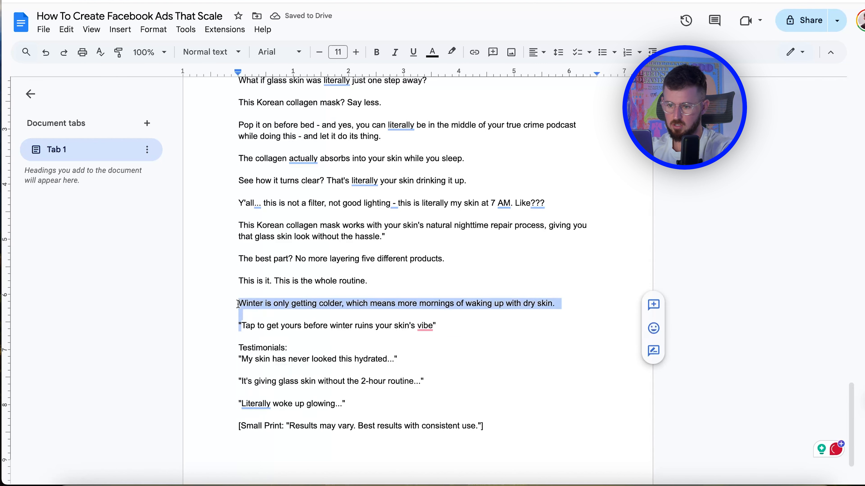
pyautogui.press('BackSpace')
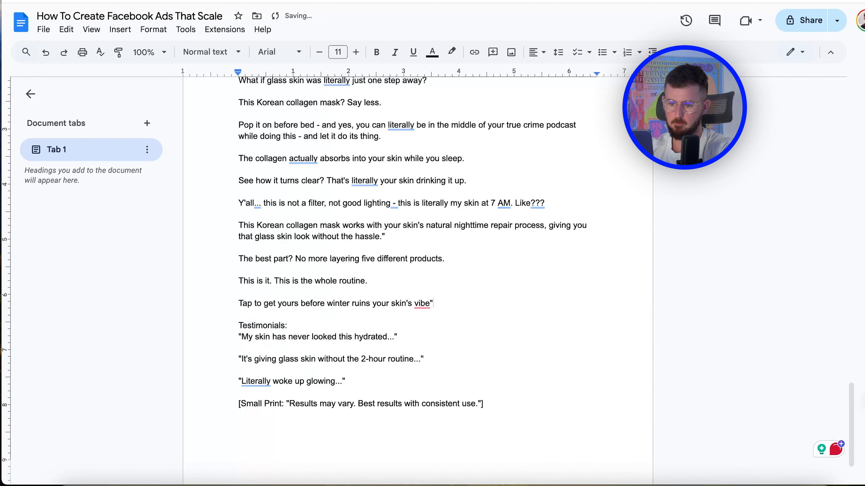
# Delete the testimonials and small print, and replace the closing quotation mark after "vibe" with a period
pyautogui.moveTo(483, 405); pyautogui.dragTo(206, 326)
pyautogui.press('BackSpace')
pyautogui.press('BackSpace')
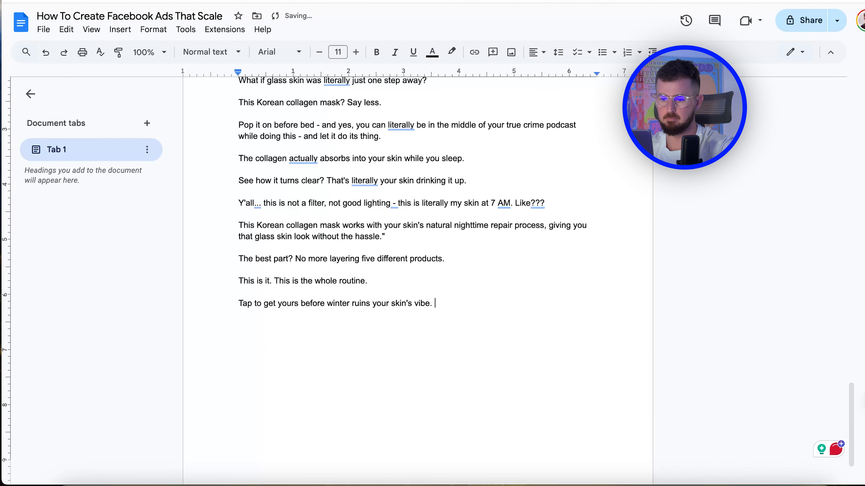
# Add a bold "Video Script" heading on a new line above the script's opening 'lazy girl's' sentence
pyautogui.scroll(4, 210, 323)
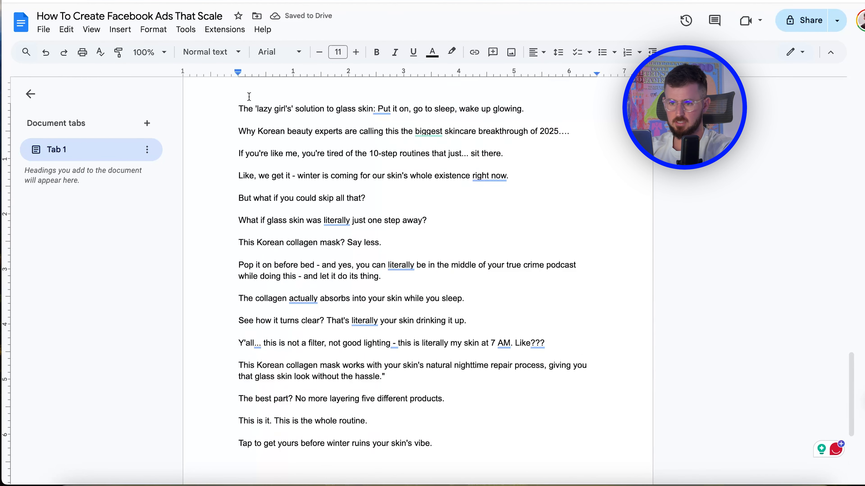
pyautogui.press('Return')
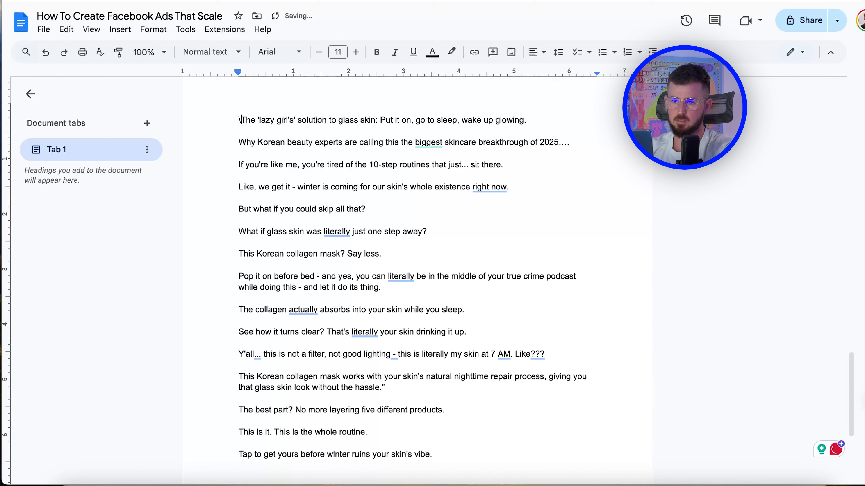
pyautogui.scroll(-15, 417, 272)
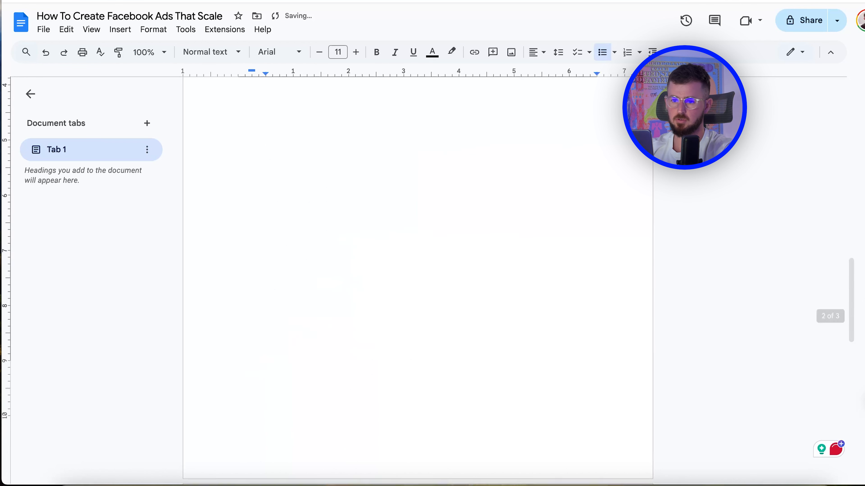
# Switch to Claude and send "Please add b-roll to my script below" followed by the copied script
pyautogui.write('Ple')
pyautogui.write('ase add b-roll to my script below')
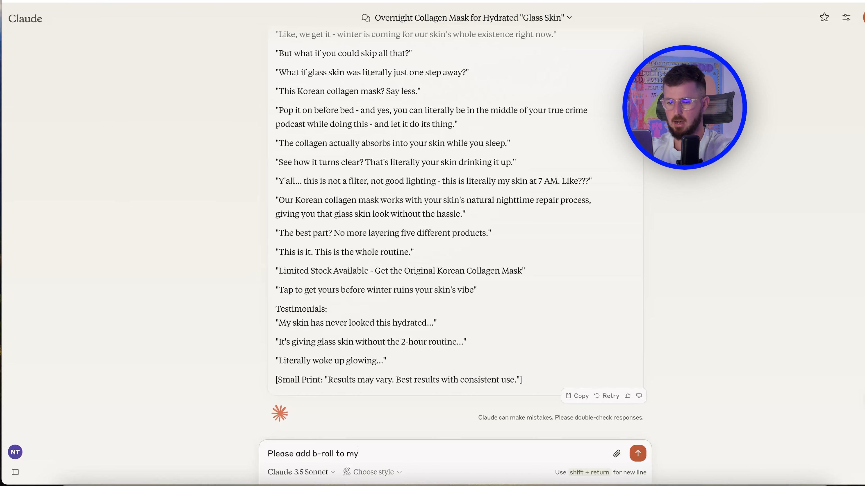
pyautogui.hotkey('shift', 'Return')
pyautogui.press('super+v')
pyautogui.press('Return')
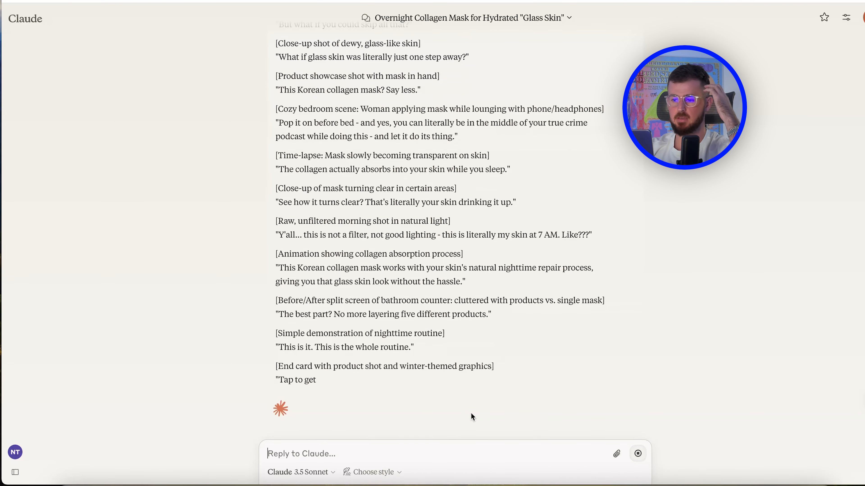
# Examine the opening b-roll cues in Claude's reply alongside the spoken lines they accompany
pyautogui.scroll(5, 472, 416)
pyautogui.scroll(4, 471, 414)
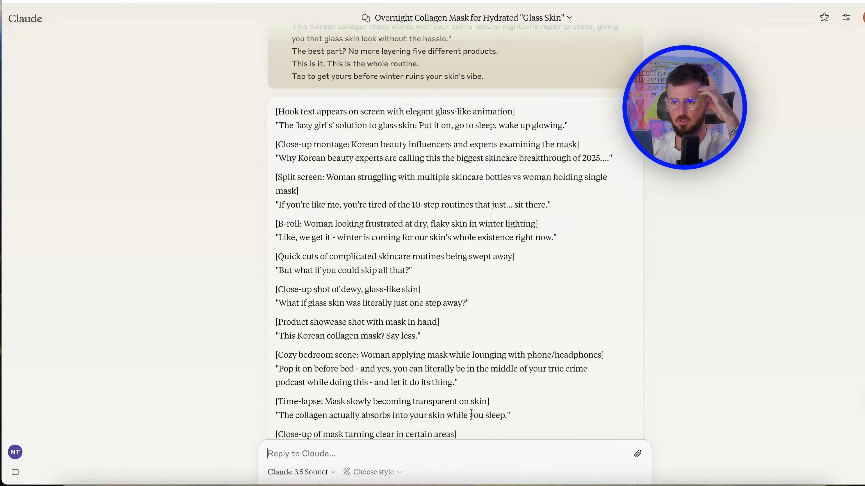
pyautogui.moveTo(273, 151); pyautogui.dragTo(575, 147)
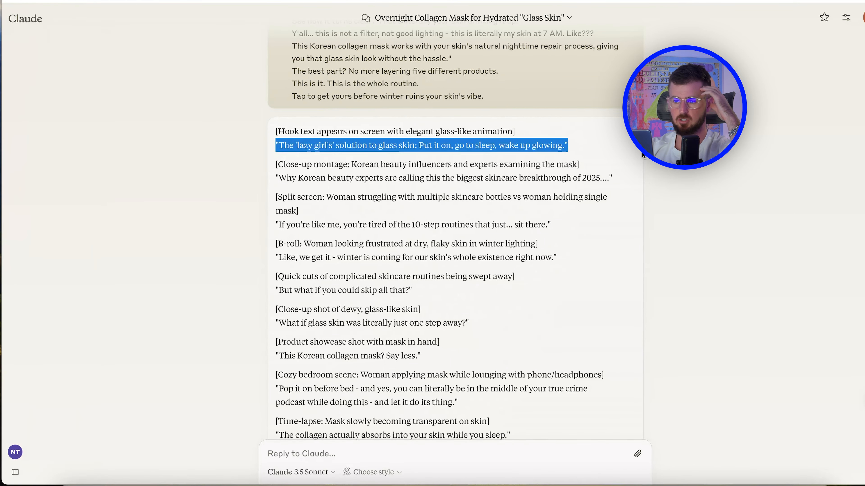
pyautogui.moveTo(274, 131); pyautogui.dragTo(551, 135)
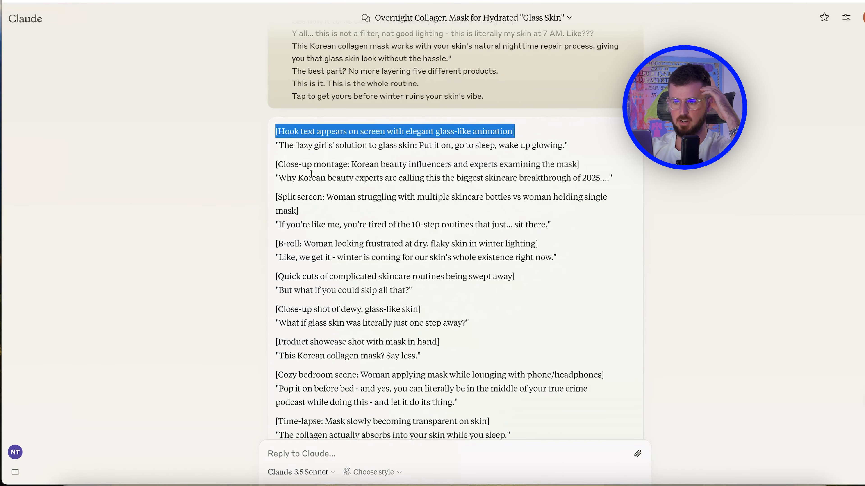
pyautogui.moveTo(275, 166); pyautogui.dragTo(635, 190)
pyautogui.click(360, 197)
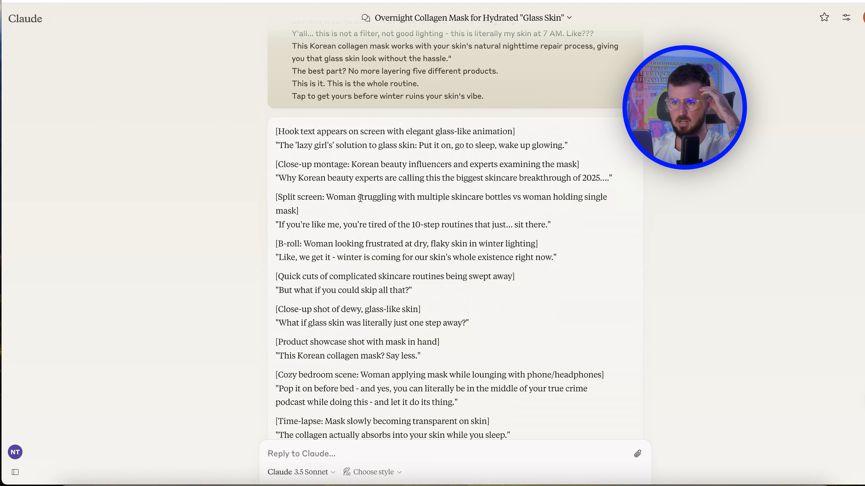
pyautogui.moveTo(278, 178); pyautogui.dragTo(607, 175)
pyautogui.moveTo(276, 164); pyautogui.dragTo(578, 158)
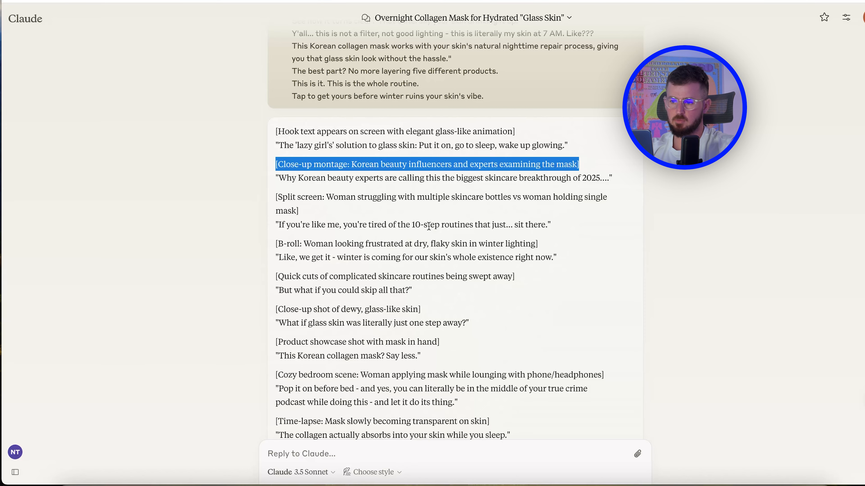
# Copy Claude's b-roll version and paste it over the script text beneath "Video Script" in the Google Doc
pyautogui.scroll(-7, 429, 226)
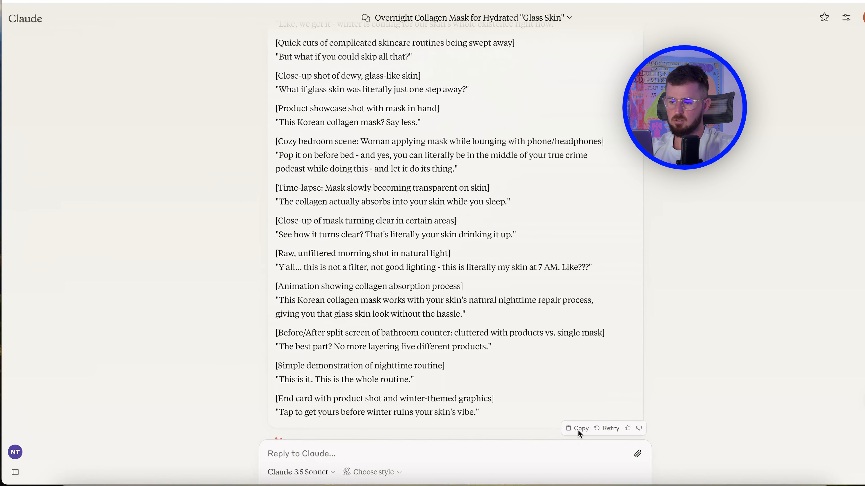
pyautogui.click(574, 430)
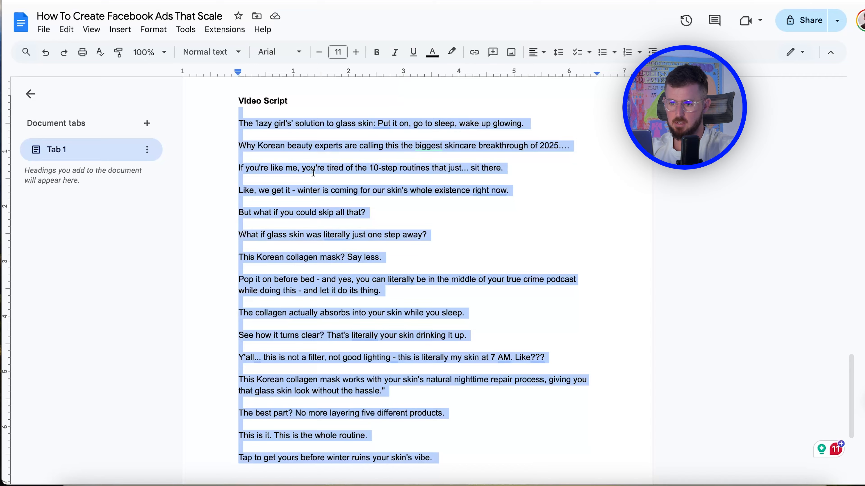
pyautogui.rightClick(313, 214)
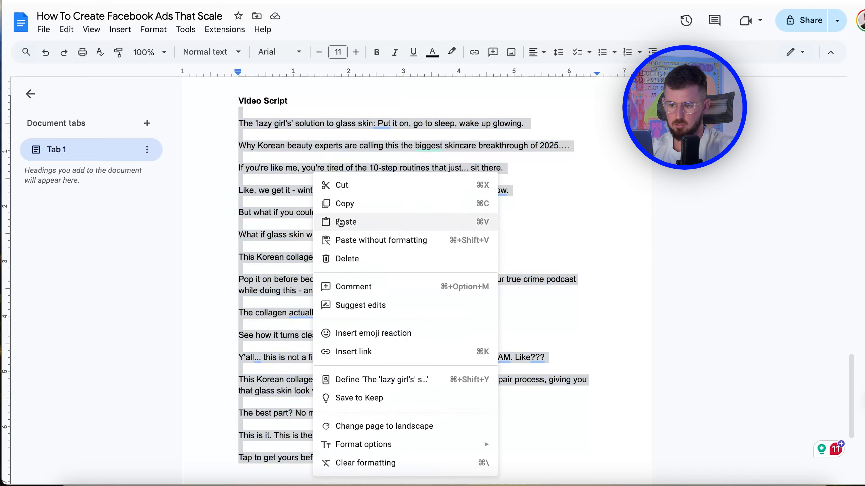
pyautogui.click(358, 276)
# Insert a blank line between the "Video Script" heading and the first b-roll cue
pyautogui.scroll(15, 288, 165)
pyautogui.scroll(5, 289, 166)
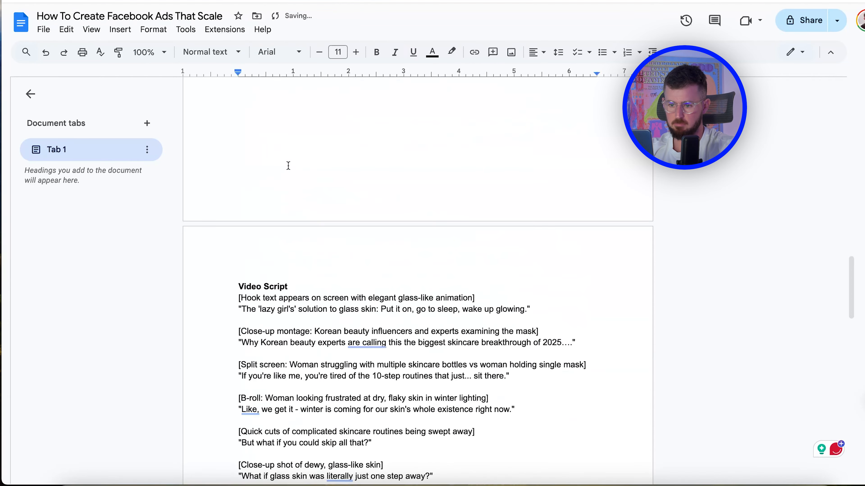
pyautogui.click(303, 286)
pyautogui.press('Return')
pyautogui.scroll(-14, 304, 285)
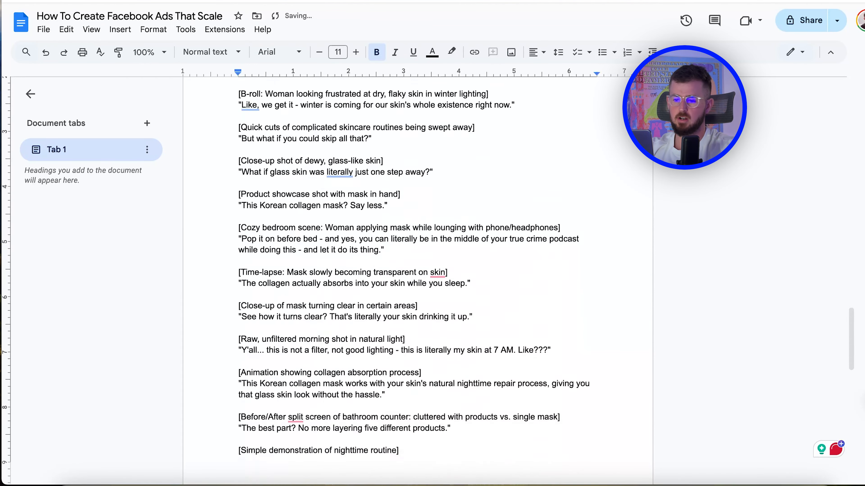
pyautogui.scroll(10, 305, 284)
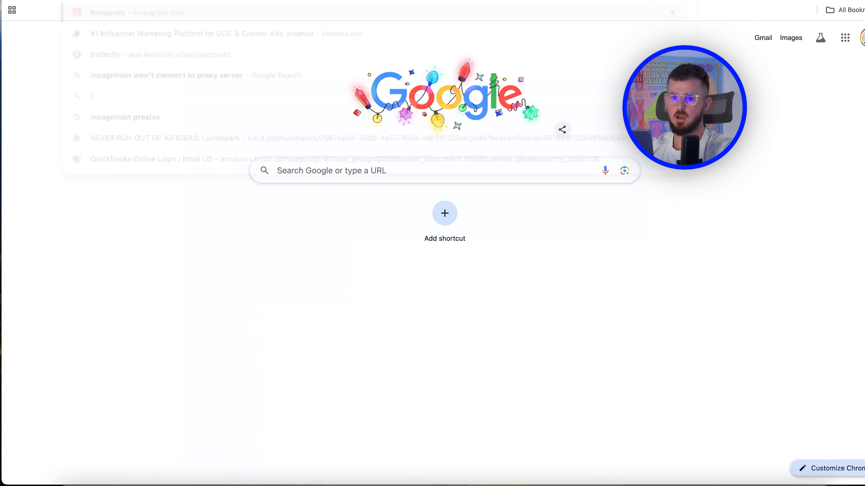
# Open the Insense website in a new browser tab and look through its homepage
pyautogui.write('insens')
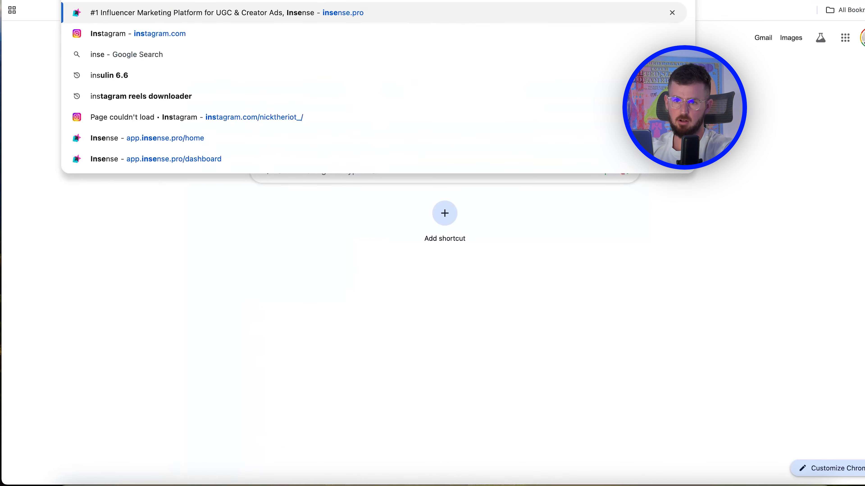
pyautogui.press('Return')
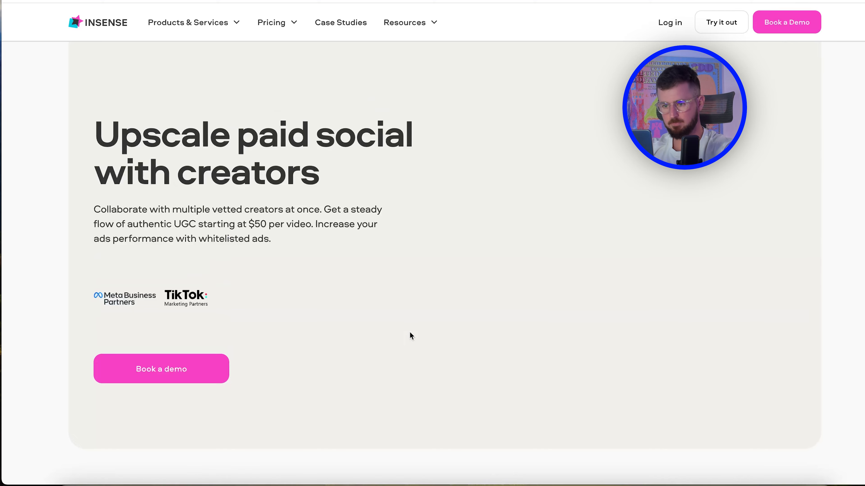
pyautogui.scroll(-10, 411, 336)
pyautogui.scroll(10, 411, 335)
pyautogui.scroll(-5, 411, 336)
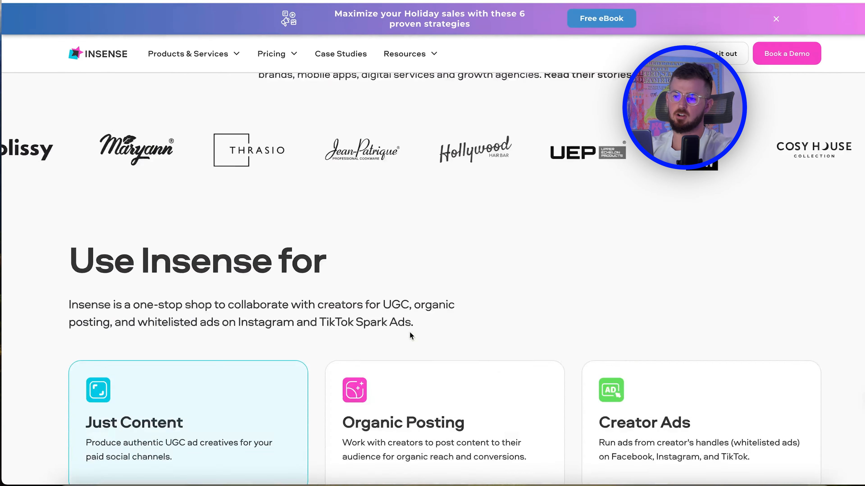
pyautogui.scroll(-10, 411, 335)
pyautogui.scroll(6, 411, 335)
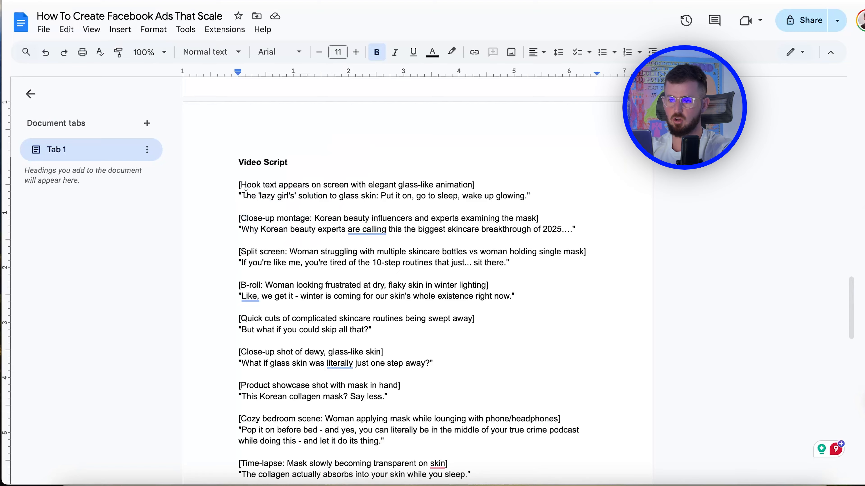
# Review the document's b-roll script and key visuals, switching to Insense to view its creator services
pyautogui.scroll(-5, 246, 194)
pyautogui.scroll(5, 245, 194)
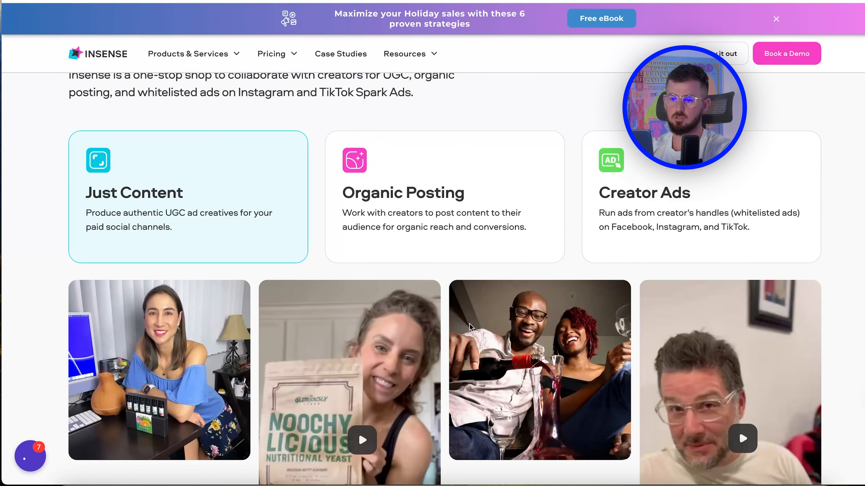
pyautogui.scroll(6, 469, 323)
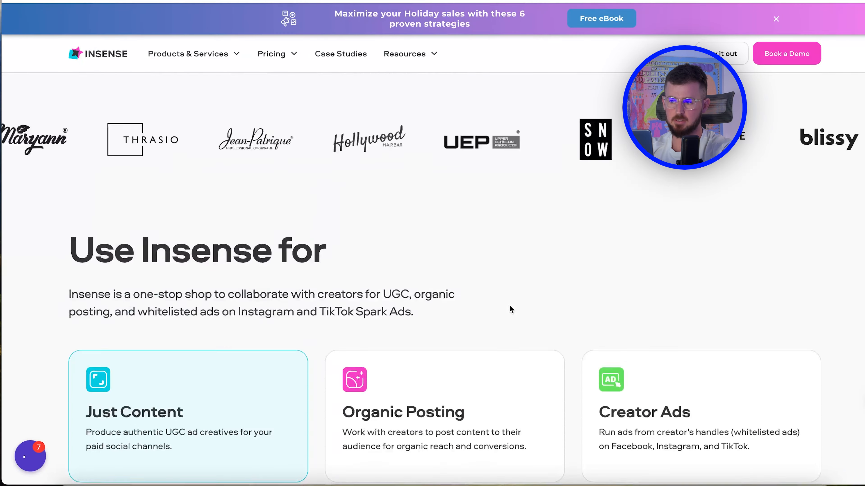
pyautogui.scroll(5, 509, 305)
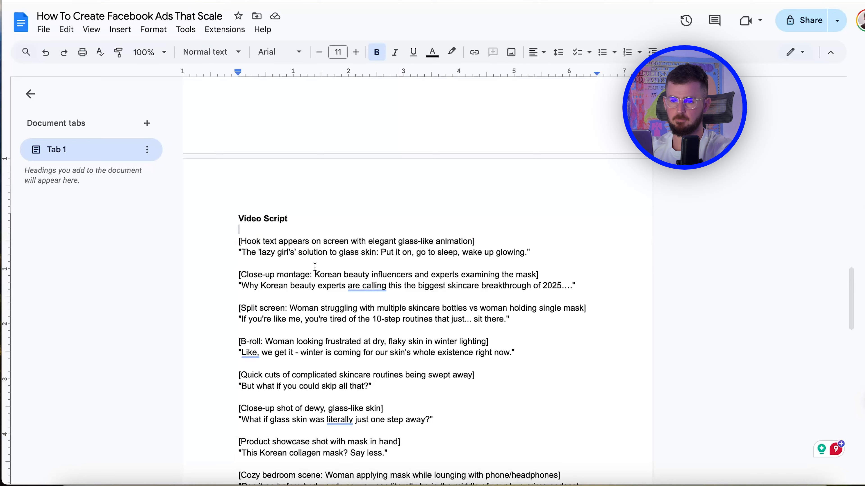
pyautogui.scroll(20, 315, 267)
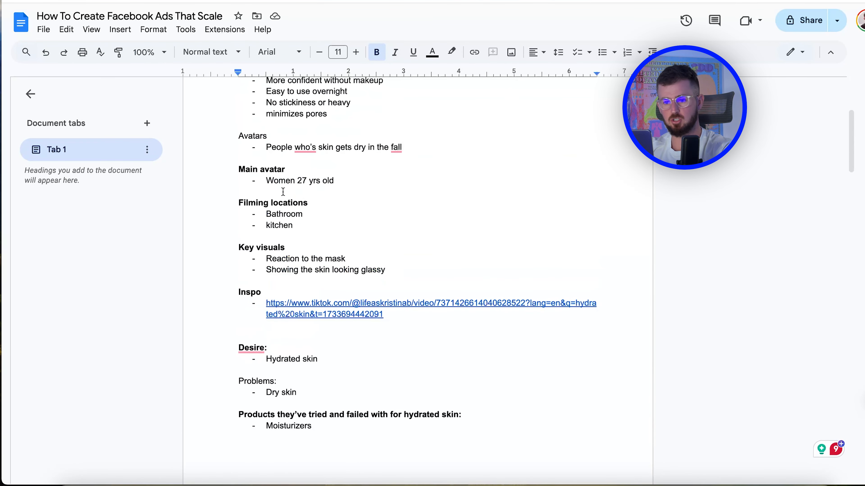
pyautogui.moveTo(240, 244); pyautogui.dragTo(265, 267)
pyautogui.click(330, 271)
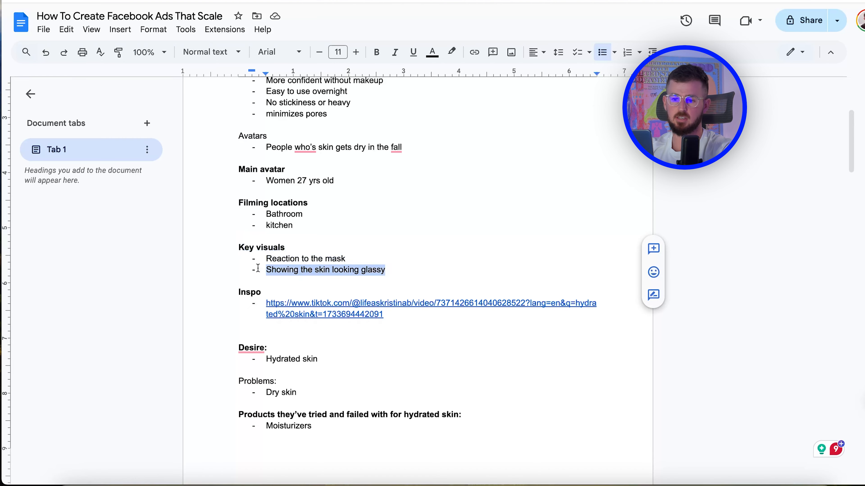
pyautogui.scroll(-20, 258, 269)
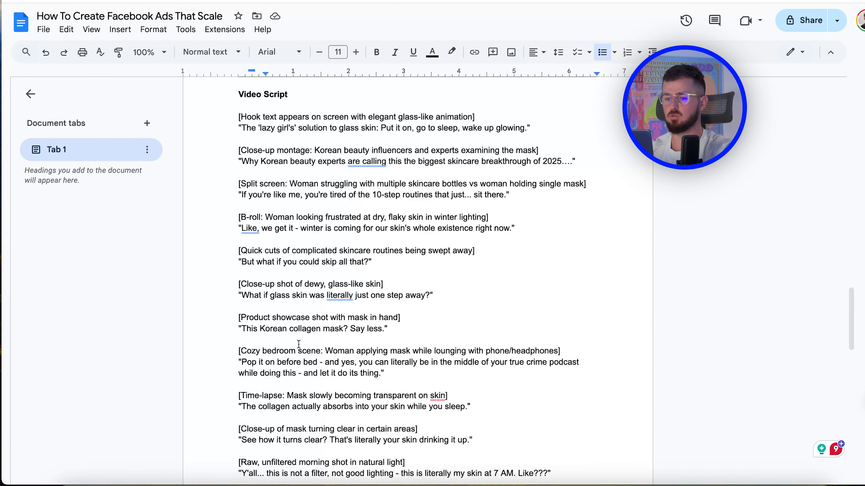
pyautogui.scroll(20, 298, 344)
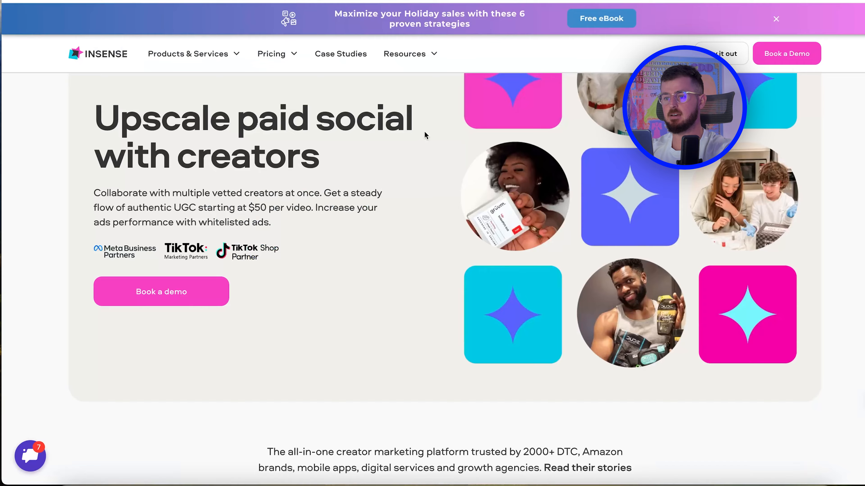
pyautogui.scroll(-3, 346, 326)
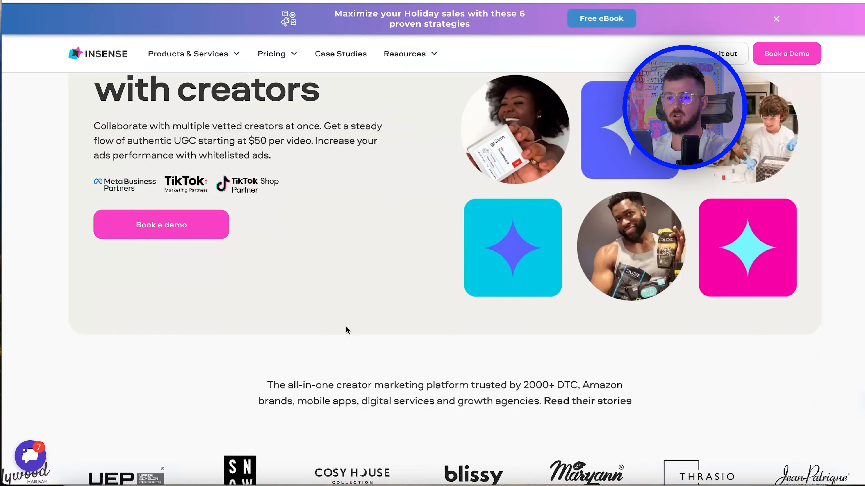
pyautogui.scroll(-15, 346, 326)
pyautogui.scroll(20, 346, 326)
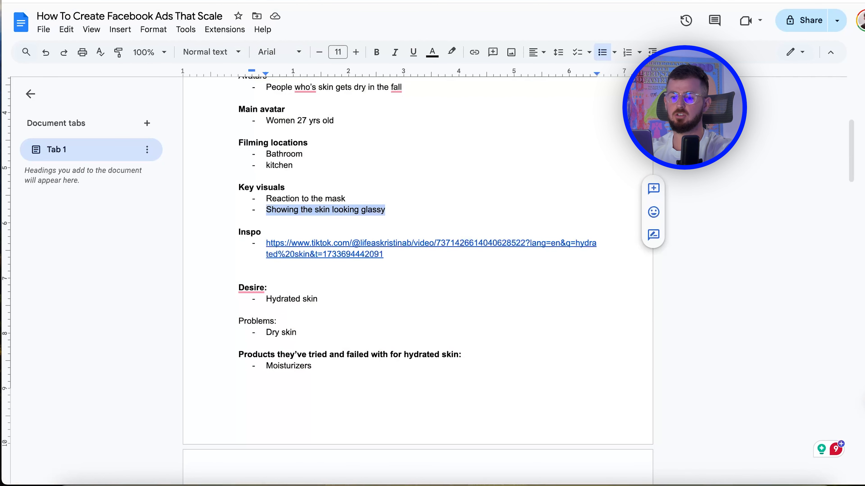
# Insert a page break after the script's closing line, "Tap to get yours before winter ruins your skin's vibe."
pyautogui.scroll(-9, 339, 228)
pyautogui.scroll(-20, 339, 229)
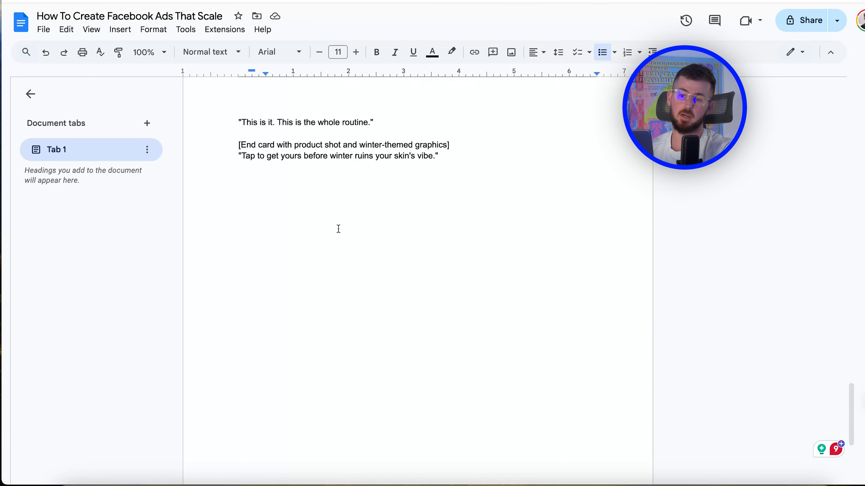
pyautogui.scroll(10, 339, 229)
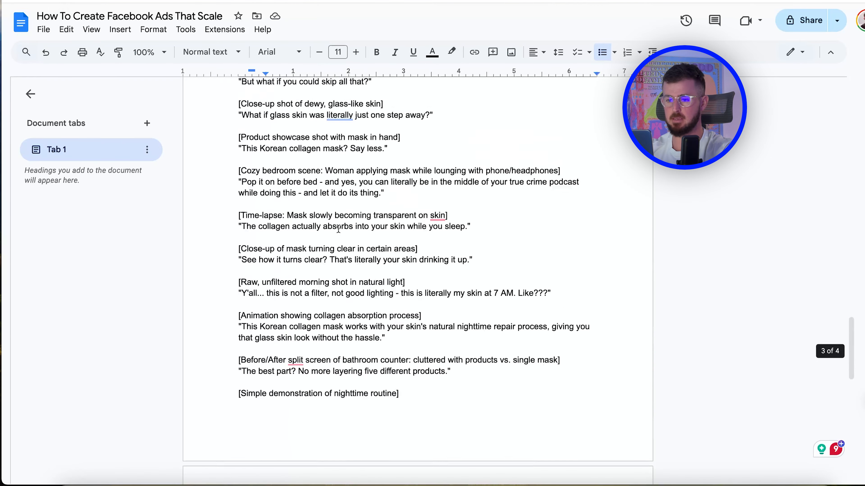
pyautogui.scroll(-9, 339, 229)
pyautogui.click(447, 352)
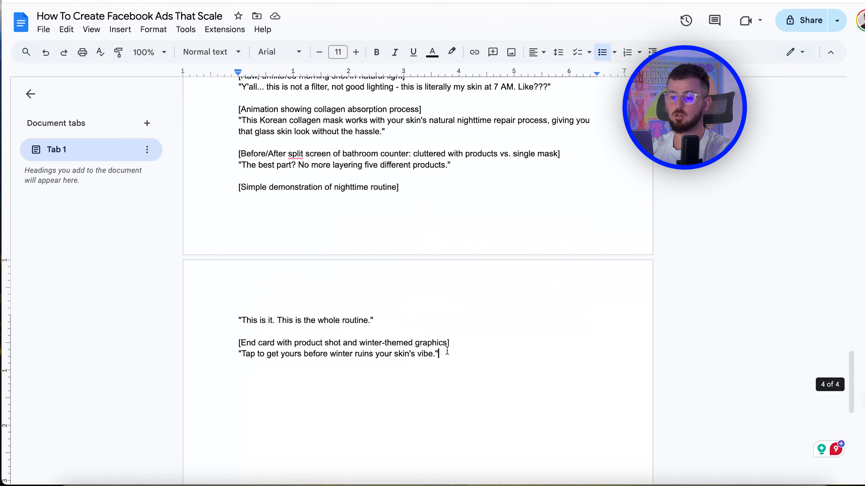
pyautogui.hotkey('ctrl', 'Return')
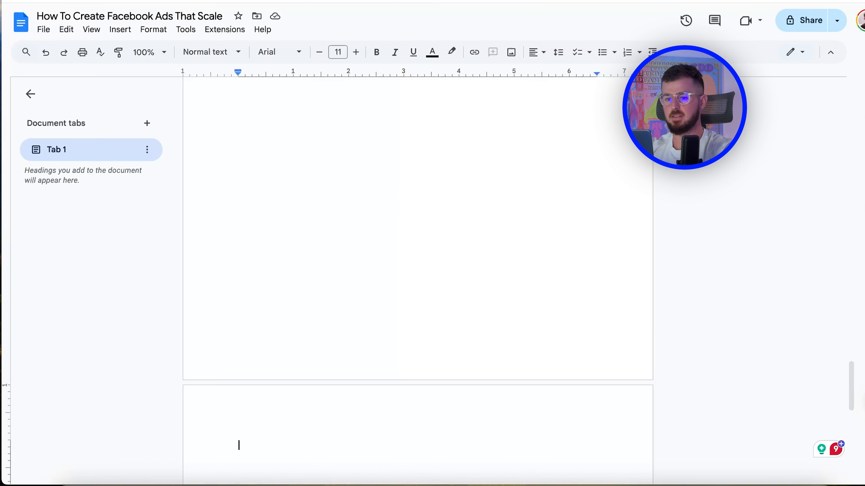
pyautogui.hotkey('ctrl', 'Return')
# Add a bold "Photo Script" heading on the new page and start a line of regular text beneath it
pyautogui.write('P')
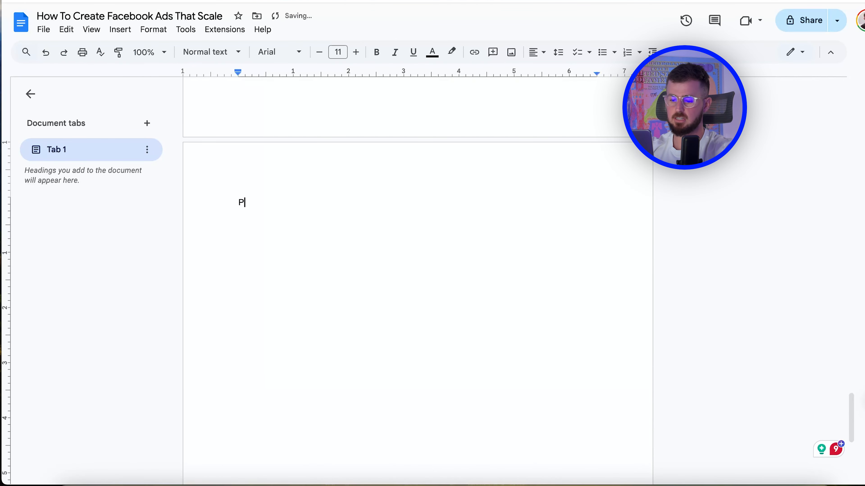
pyautogui.write('hoto S')
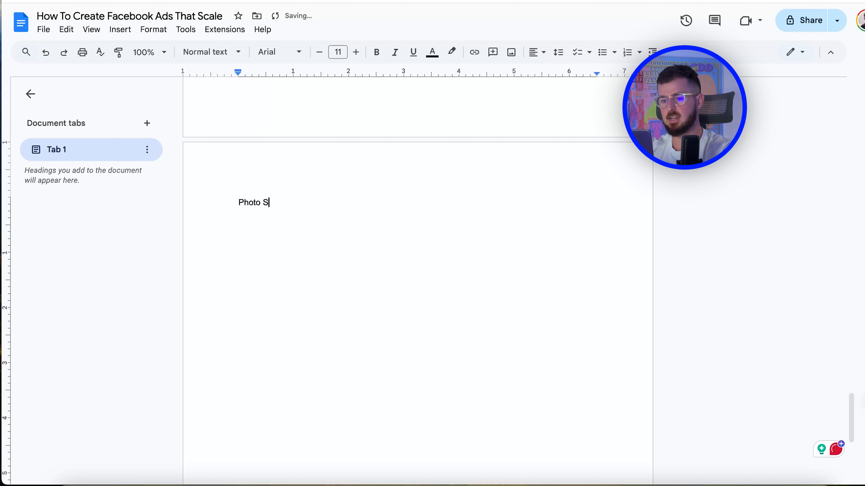
pyautogui.write('cript')
pyautogui.moveTo(289, 225); pyautogui.dragTo(211, 202)
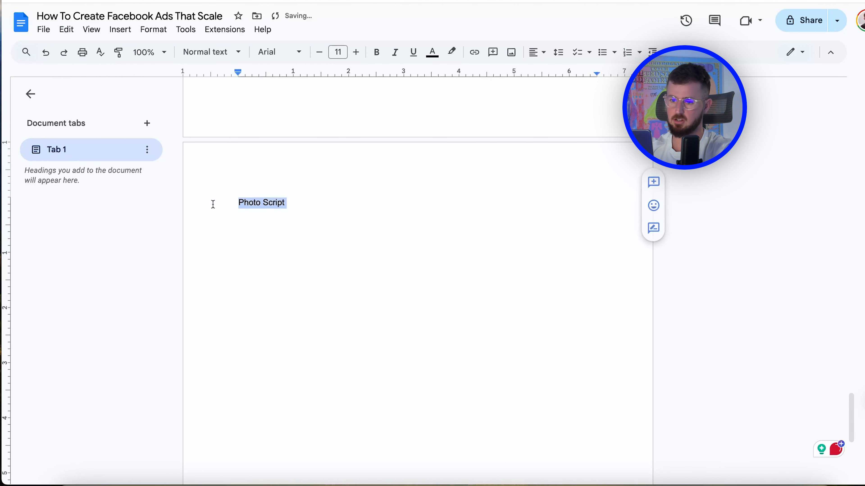
pyautogui.hotkey('ctrl', 'b')
pyautogui.click(326, 201)
pyautogui.press('Return')
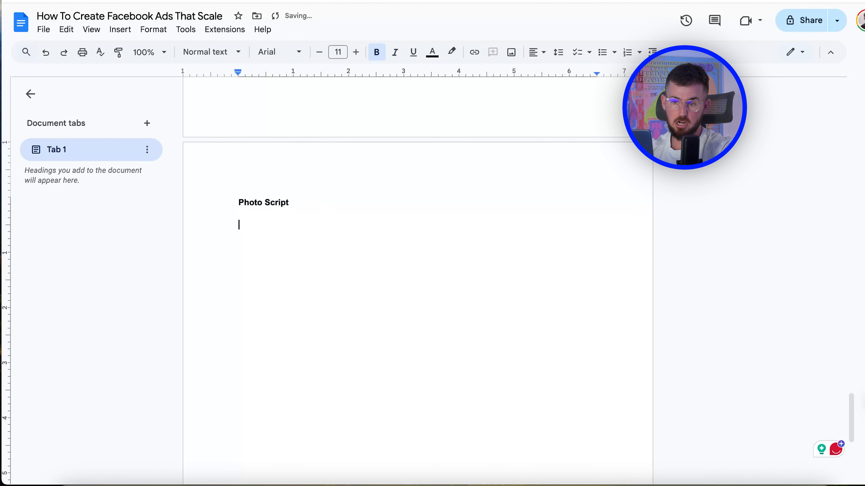
pyautogui.write('f')
# Switch to Claude and copy the opening 'lazy girl's' solution to glass skin hook from the earlier double-spaced script
pyautogui.press('super+Tab')
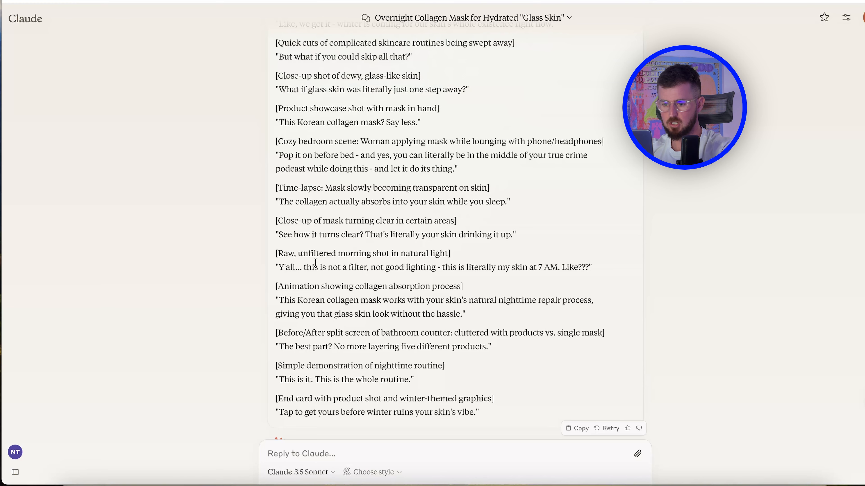
pyautogui.click(342, 449)
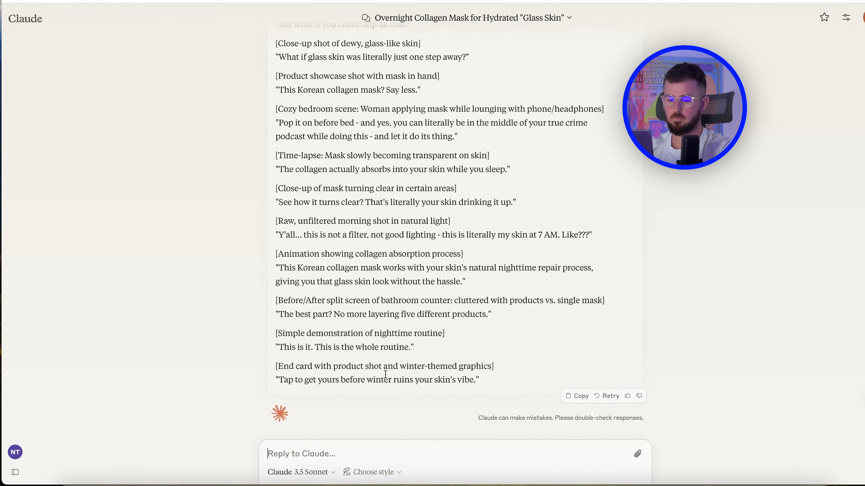
pyautogui.write('Please')
pyautogui.press('BackSpace')
pyautogui.press('BackSpace')
pyautogui.press('BackSpace')
pyautogui.press('BackSpace')
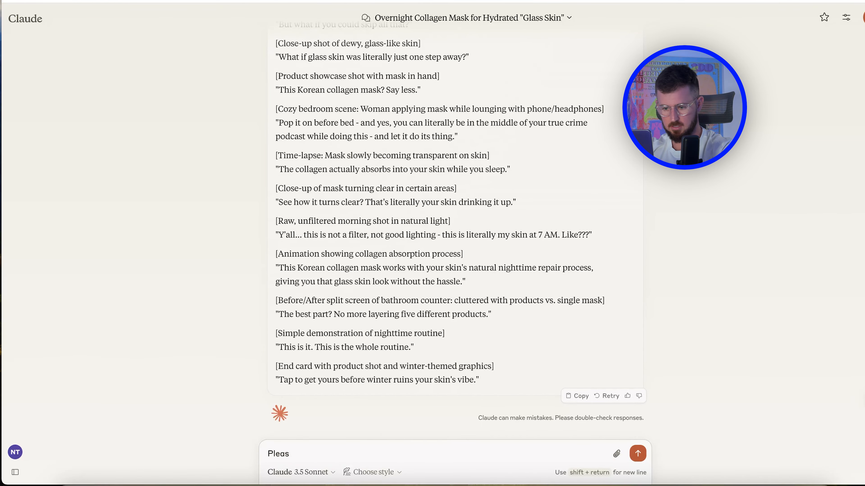
pyautogui.write('ease double space each sentence')
pyautogui.press('Return')
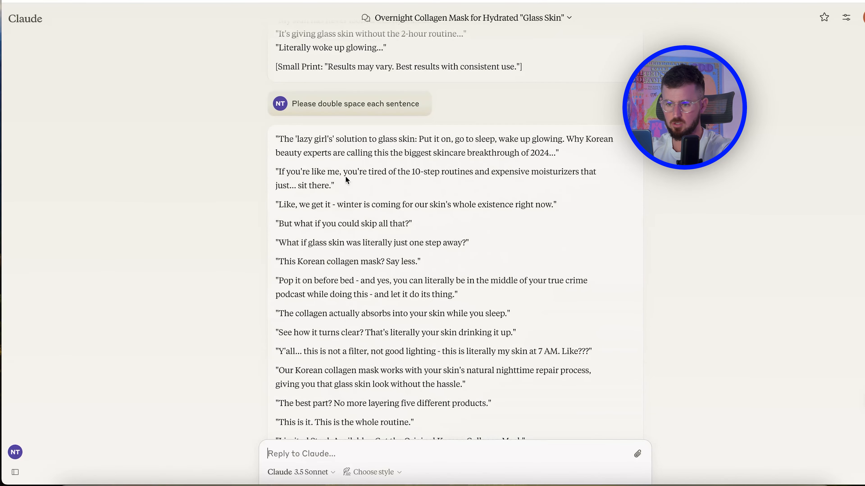
pyautogui.moveTo(278, 140); pyautogui.dragTo(558, 168)
pyautogui.press('super+c')
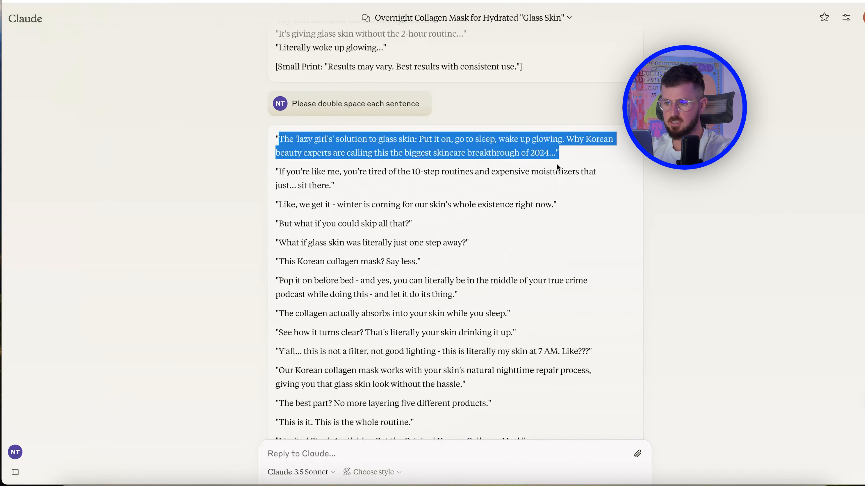
# Send Claude the prompt "Please shorten this:" followed by the copied hook
pyautogui.write('Please')
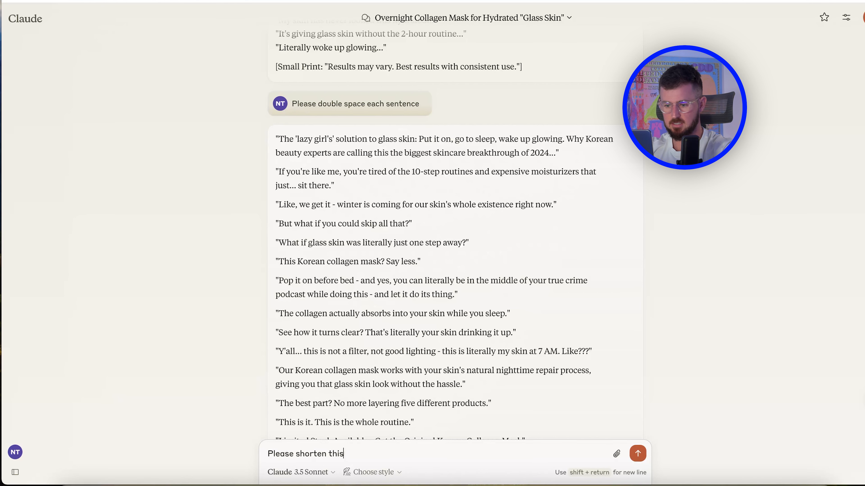
pyautogui.write('shorten this:')
pyautogui.press('super+v')
pyautogui.press('Return')
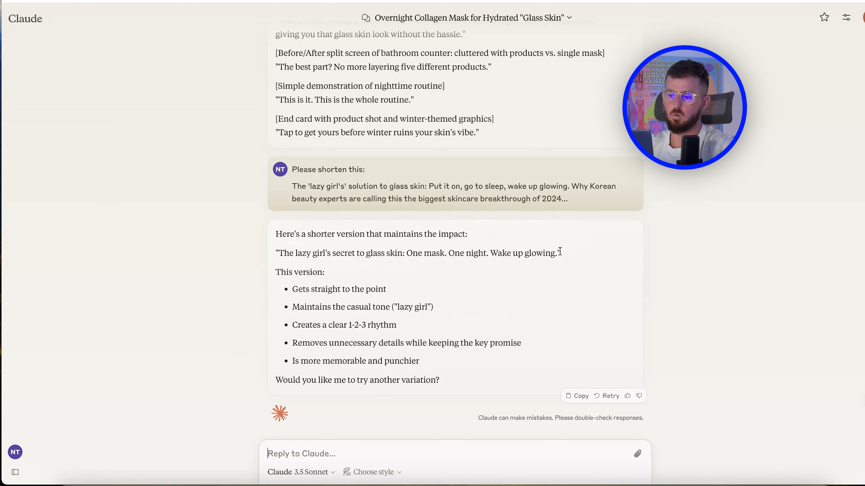
# Send Claude the follow-up "This is good please write me 3 sub headlines related to my product"
pyautogui.moveTo(554, 253); pyautogui.dragTo(279, 256)
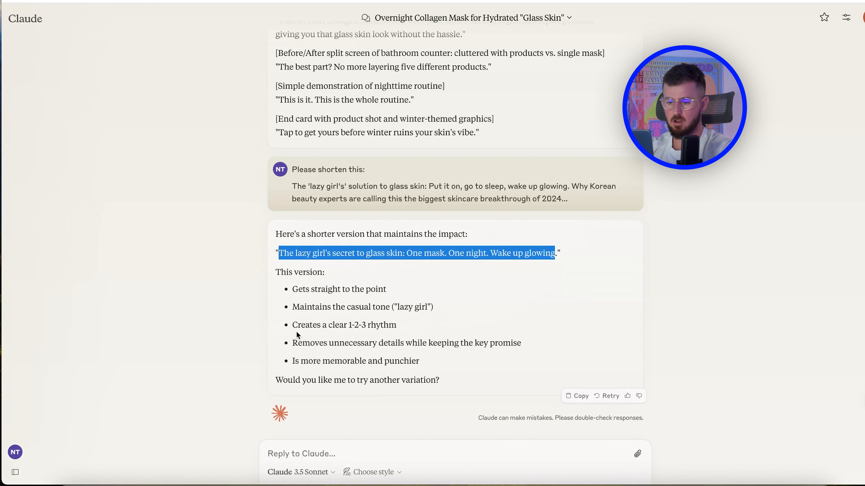
pyautogui.write('This is good please write me 3 sub headlines releatd')
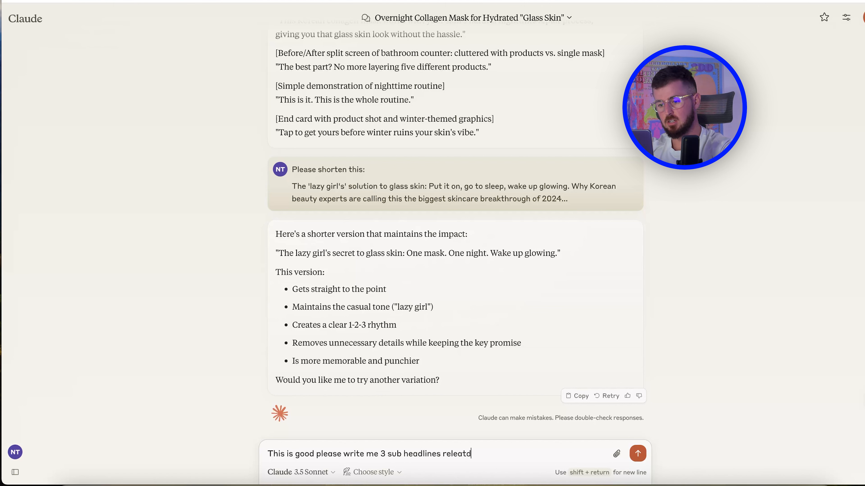
pyautogui.write('o my product')
pyautogui.press('Return')
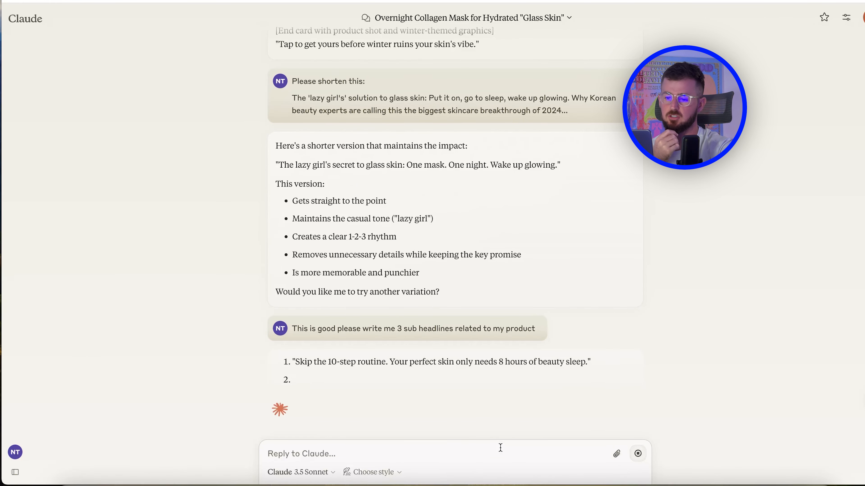
pyautogui.write('Please shor')
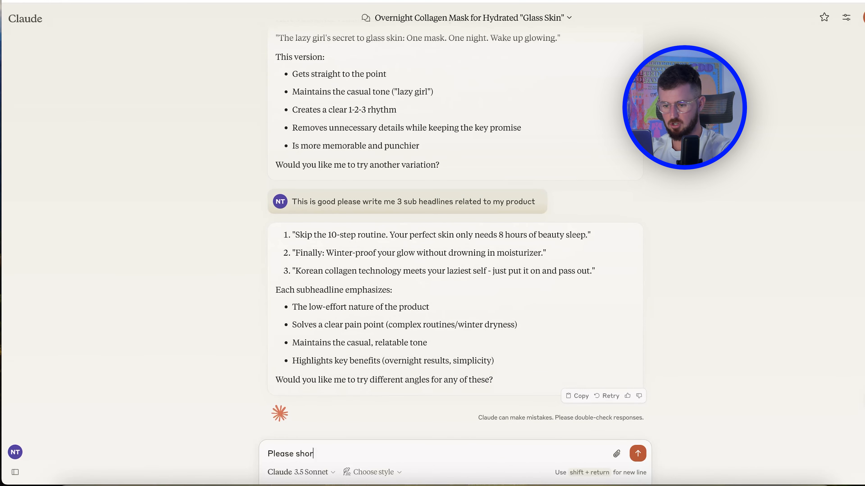
pyautogui.press('super+a')
pyautogui.press('BackSpace')
# Copy Claude's shortened "lazy girl's secret to glass skin" headline and paste it under "Photo Script" in the Google Doc, split into four lines
pyautogui.scroll(4, 329, 136)
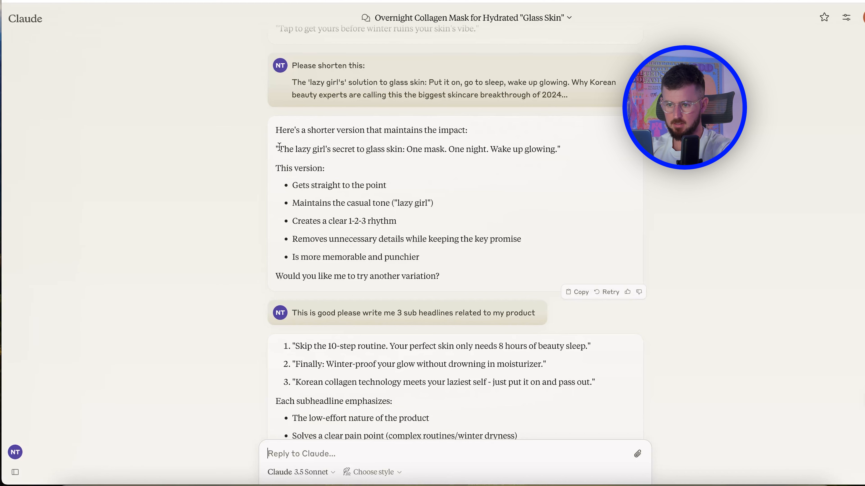
pyautogui.moveTo(279, 147); pyautogui.dragTo(555, 150)
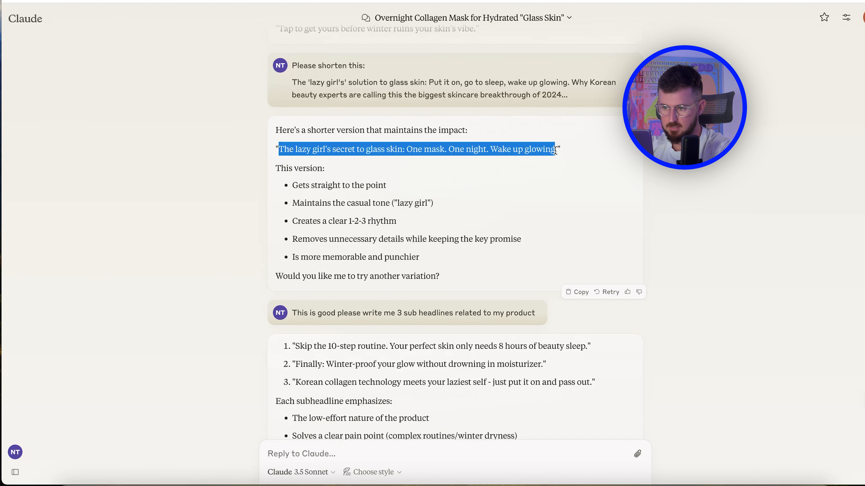
pyautogui.rightClick(507, 153)
pyautogui.click(525, 176)
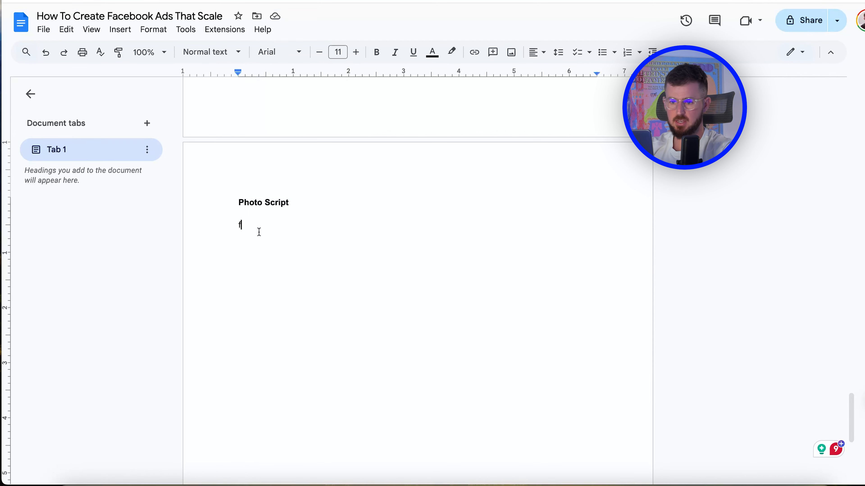
pyautogui.hotkey('ctrl', 'v')
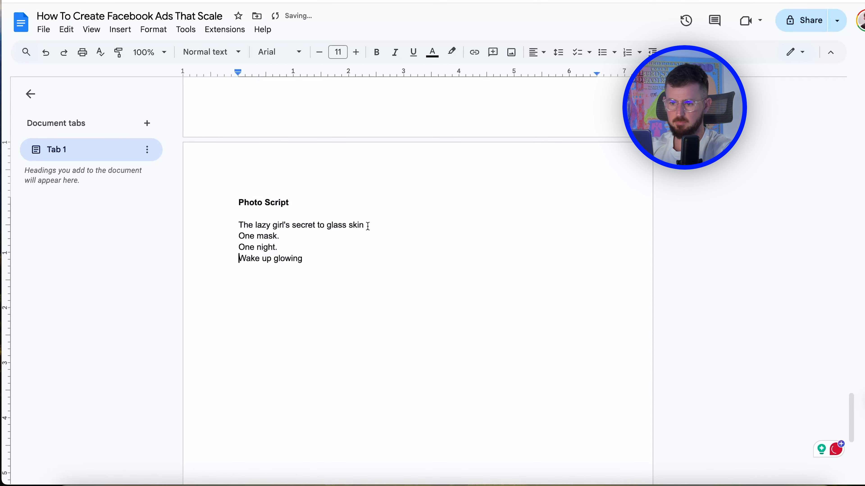
# Format the line "The lazy girl's secret to glass skin" as Heading 1
pyautogui.moveTo(368, 226); pyautogui.dragTo(167, 229)
pyautogui.hotkey('ctrl', 'b')
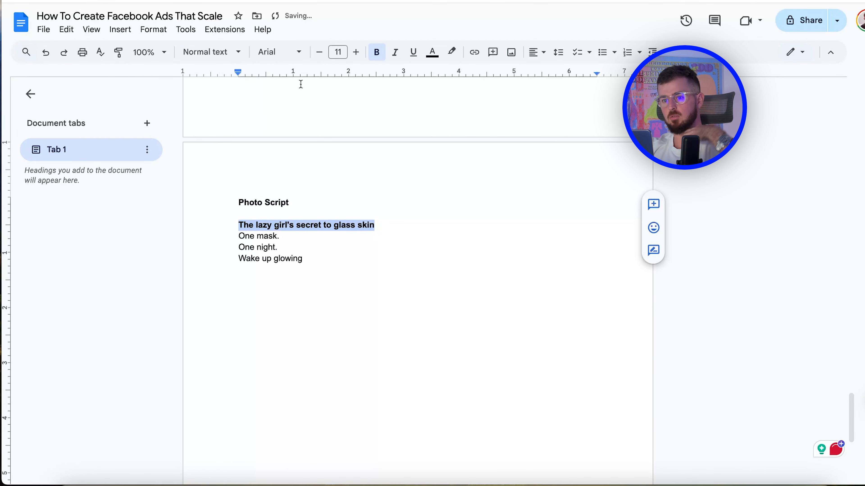
pyautogui.click(221, 54)
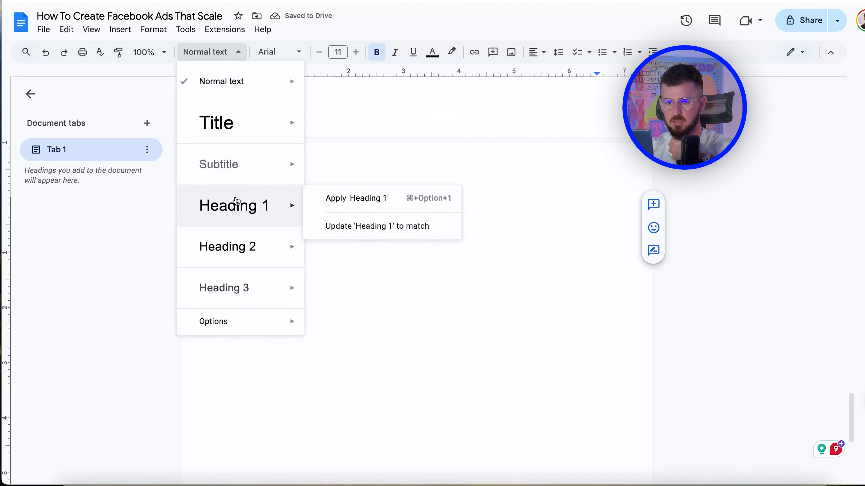
pyautogui.click(236, 200)
pyautogui.click(233, 246)
# Format "One mask", "One night" and "Wake up glowing" as Heading 2 and remove the full stops from the first two
pyautogui.moveTo(280, 265); pyautogui.dragTo(203, 266)
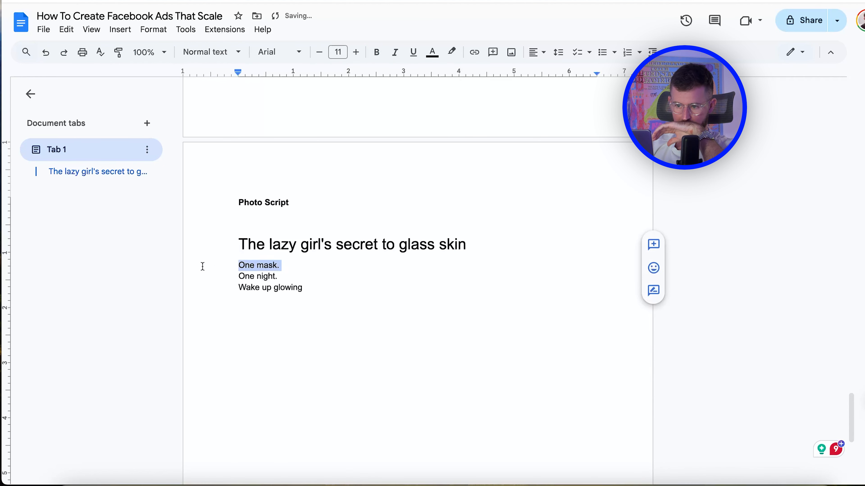
pyautogui.click(240, 56)
pyautogui.click(230, 236)
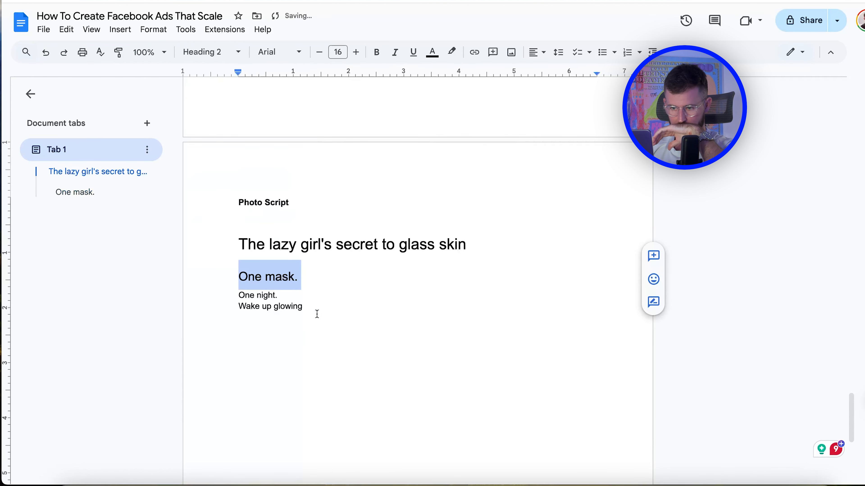
pyautogui.moveTo(294, 295); pyautogui.dragTo(215, 295)
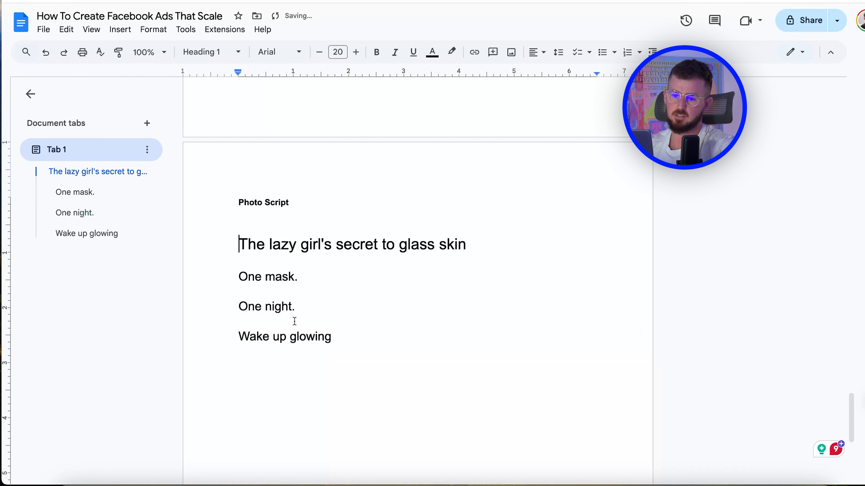
pyautogui.click(334, 345)
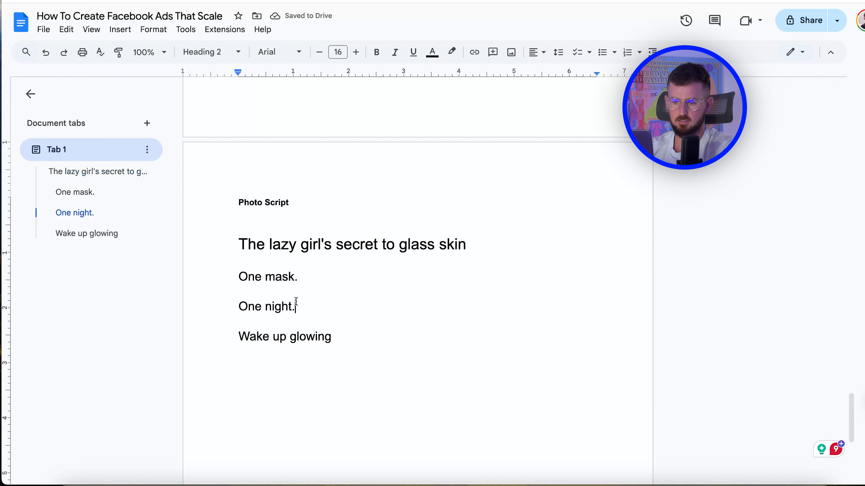
pyautogui.press('BackSpace')
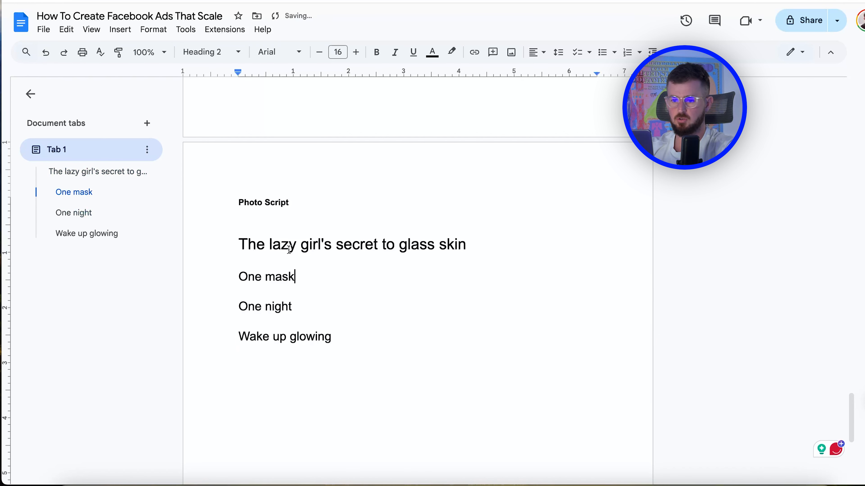
# Add a blank line above the Heading 1 headline and append the italic note "(main center text)" to it
pyautogui.moveTo(250, 241); pyautogui.dragTo(242, 239)
pyautogui.click(235, 240)
pyautogui.press('Return')
pyautogui.write('(main ce')
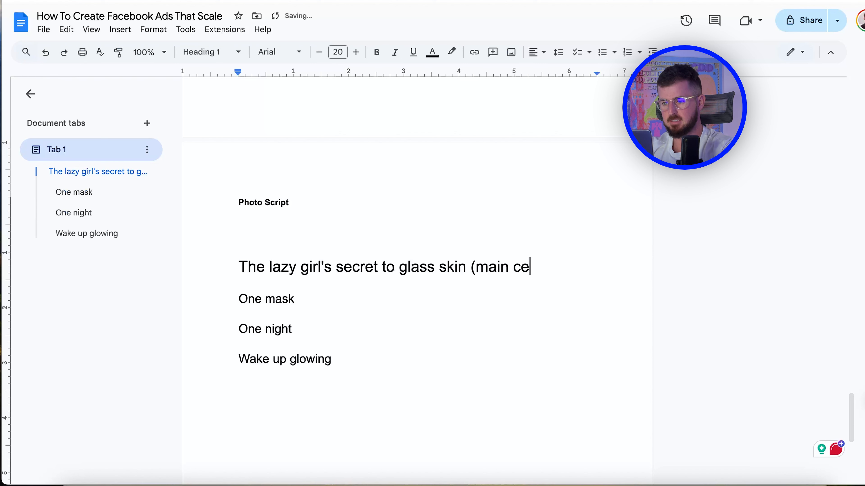
pyautogui.write('tner text')
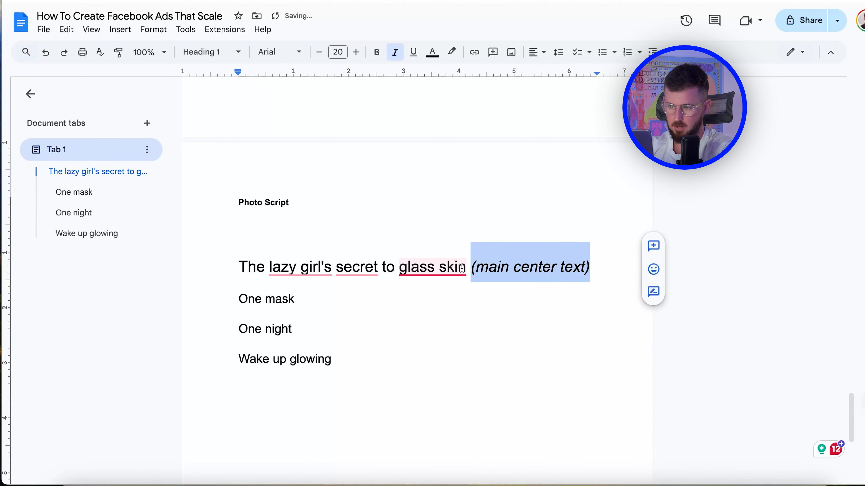
# Insert the line "(put this text on the right side of the screen)" between the main headline and "One mask"
pyautogui.press('Right')
pyautogui.press('Right')
pyautogui.press('Return')
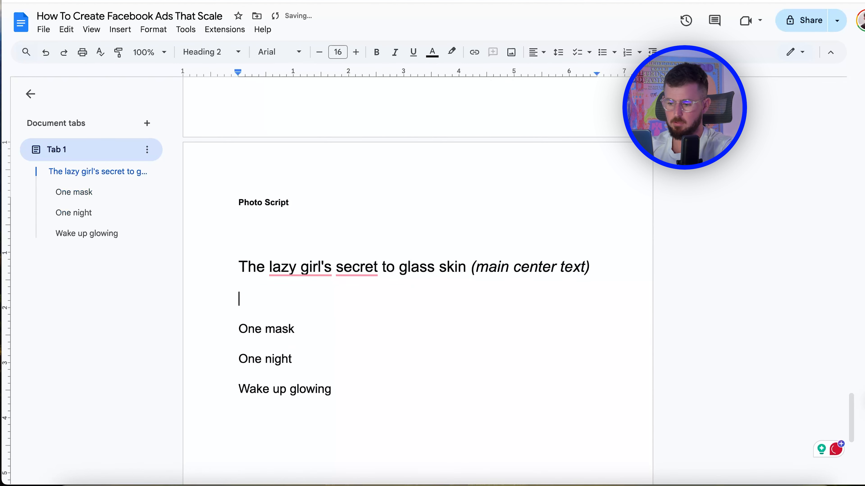
pyautogui.write('(put this text on the left si')
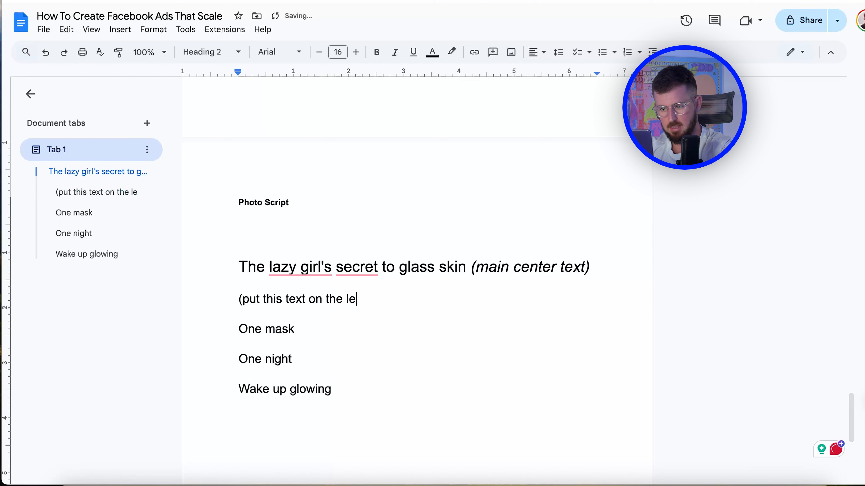
pyautogui.press('BackSpace')
pyautogui.press('BackSpace')
pyautogui.press('BackSpace')
pyautogui.press('BackSpace')
pyautogui.press('BackSpace')
pyautogui.press('BackSpace')
pyautogui.press('BackSpace')
pyautogui.write('right side of the sc')
pyautogui.write('reen)')
# Below "Wake up glowing", add "Left side of the screen, 3 different image ads" with a dash-bulleted item "Showing a beautiful girl smiling"
pyautogui.click(239, 418)
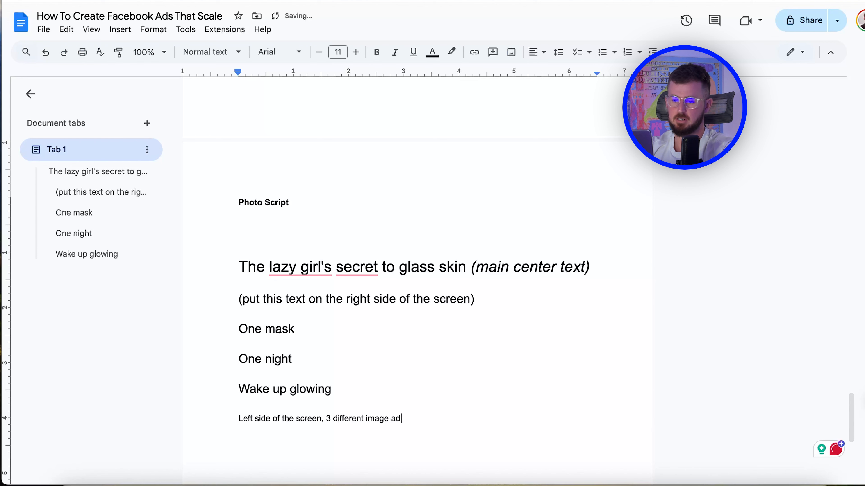
pyautogui.press('Return')
pyautogui.write('- Showing a b')
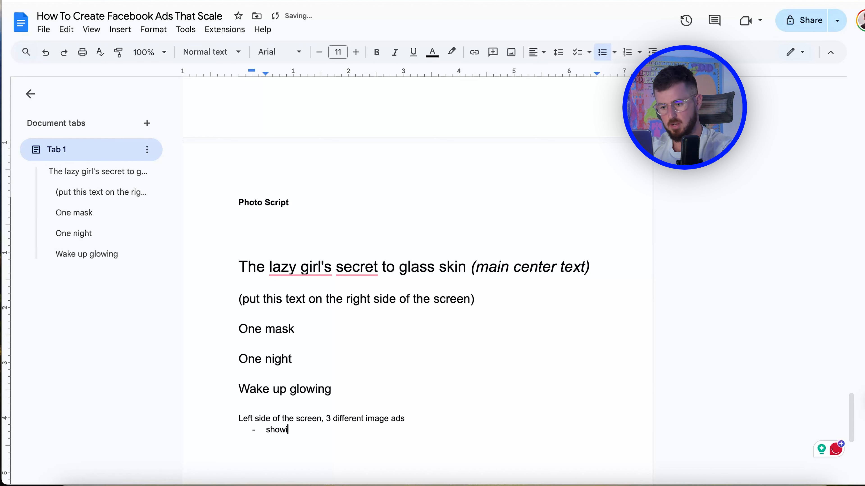
pyautogui.write('eautiful girl ')
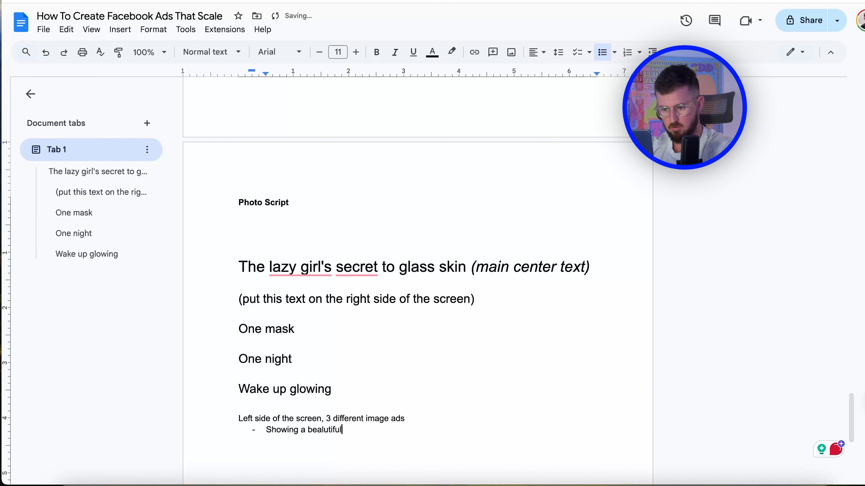
pyautogui.write('smiling')
# Add a second bullet "Show a girl wearing the mask" to the image ad list and start a third bullet
pyautogui.press('Return')
pyautogui.write('Sho')
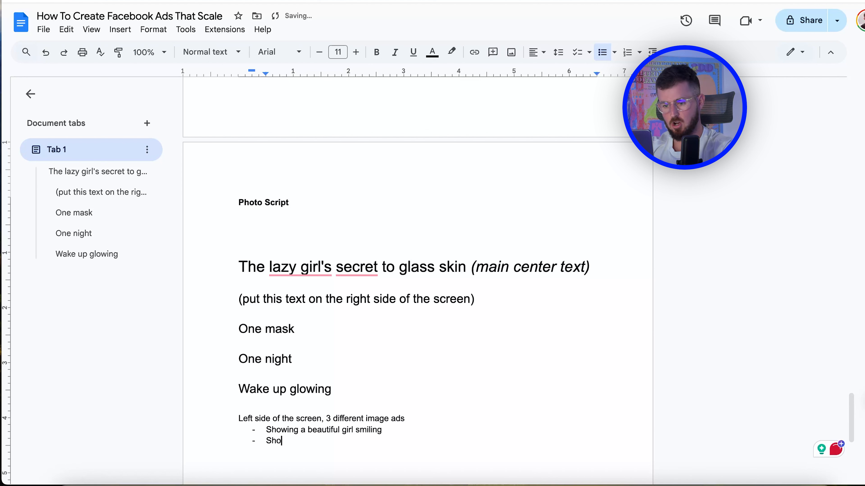
pyautogui.write('w a girl wear')
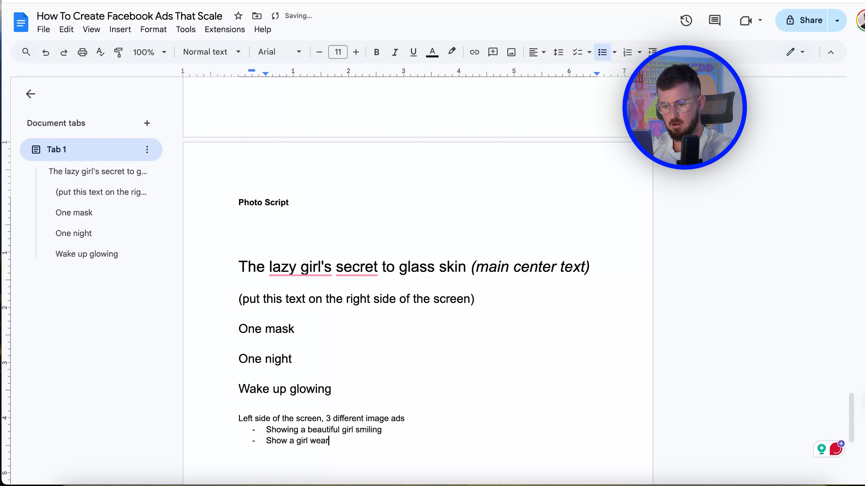
pyautogui.write('ing the mask')
pyautogui.press('Return')
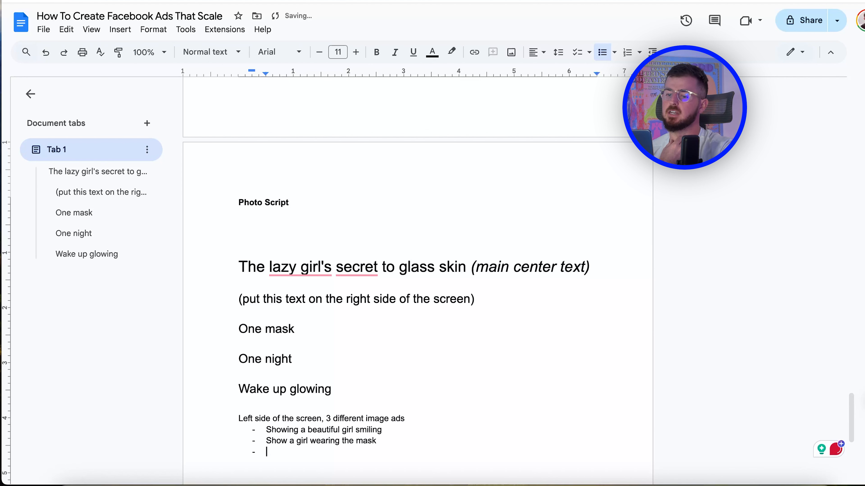